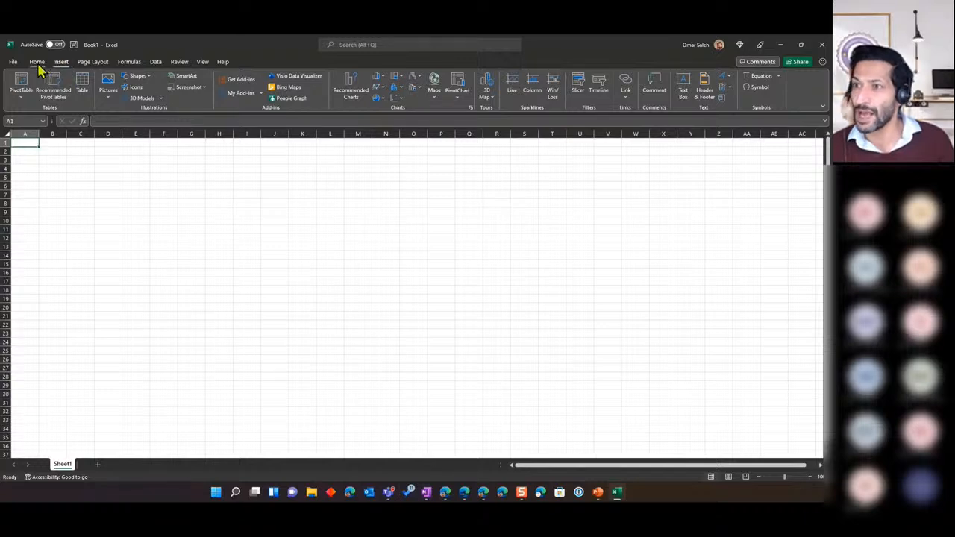
# Turn on AutoSave by uploading the blank workbook under the name Expenses, and close the workbook.
pyautogui.click(37, 62)
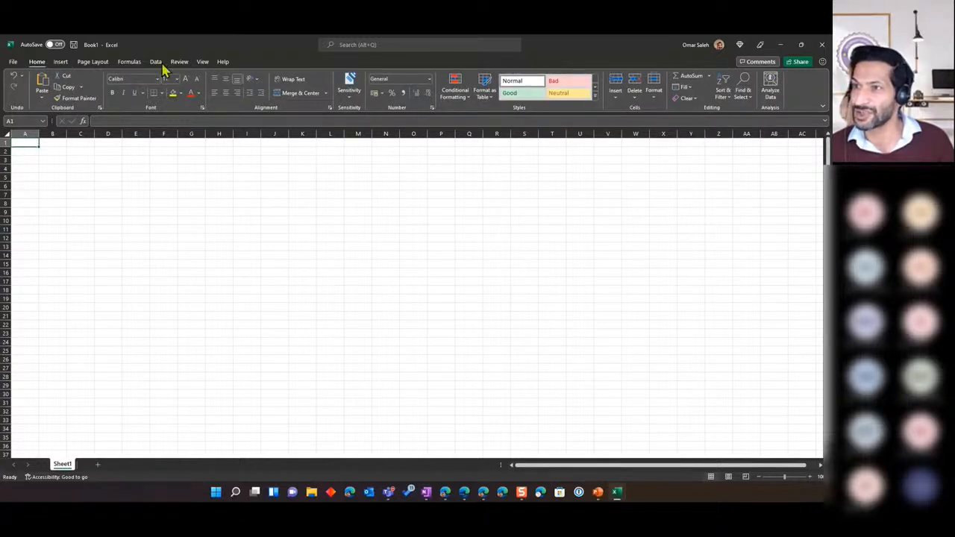
pyautogui.click(57, 44)
pyautogui.click(411, 232)
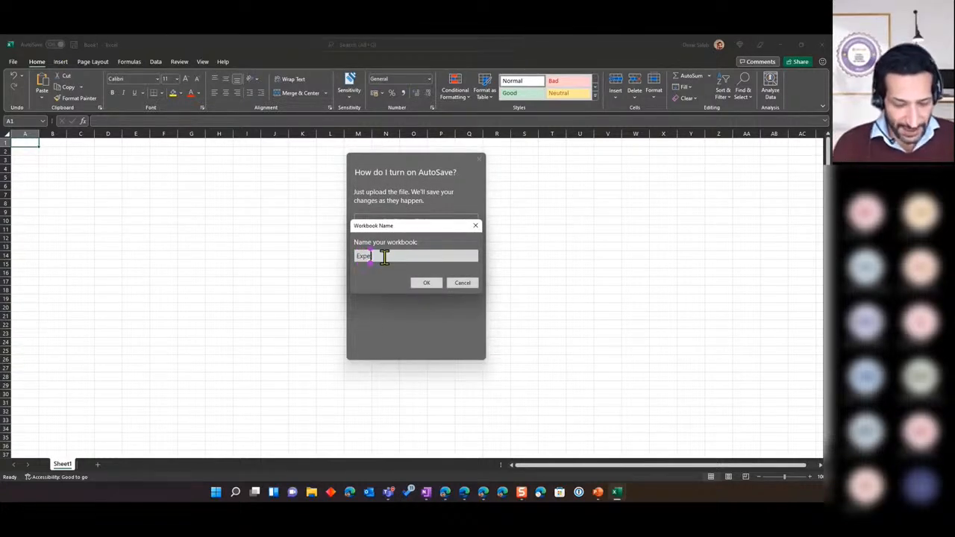
pyautogui.write('Expenses')
pyautogui.press('Return')
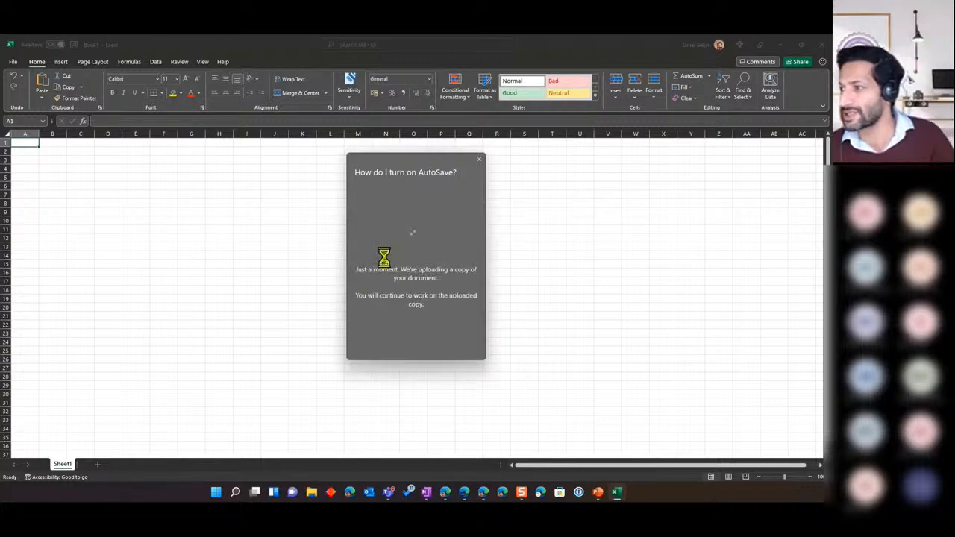
pyautogui.click(157, 126)
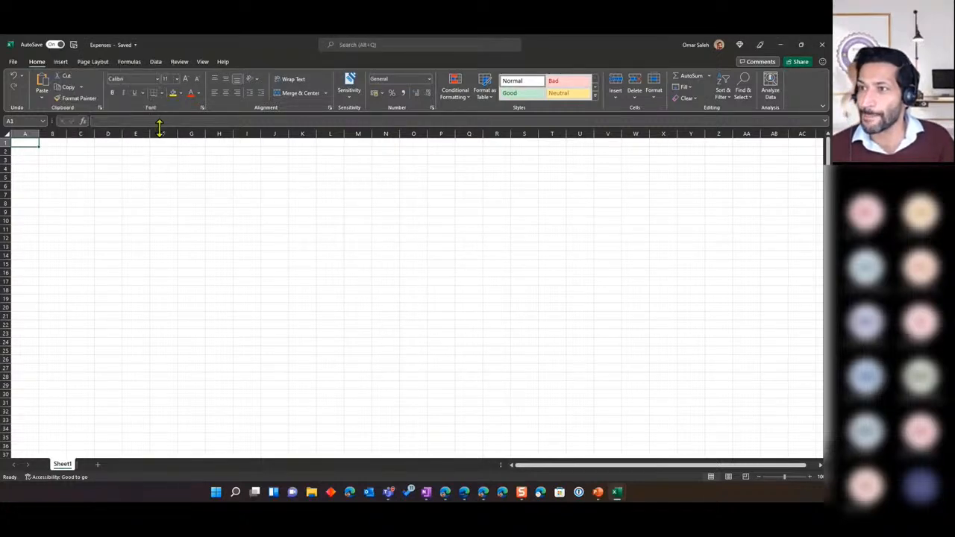
pyautogui.click(60, 61)
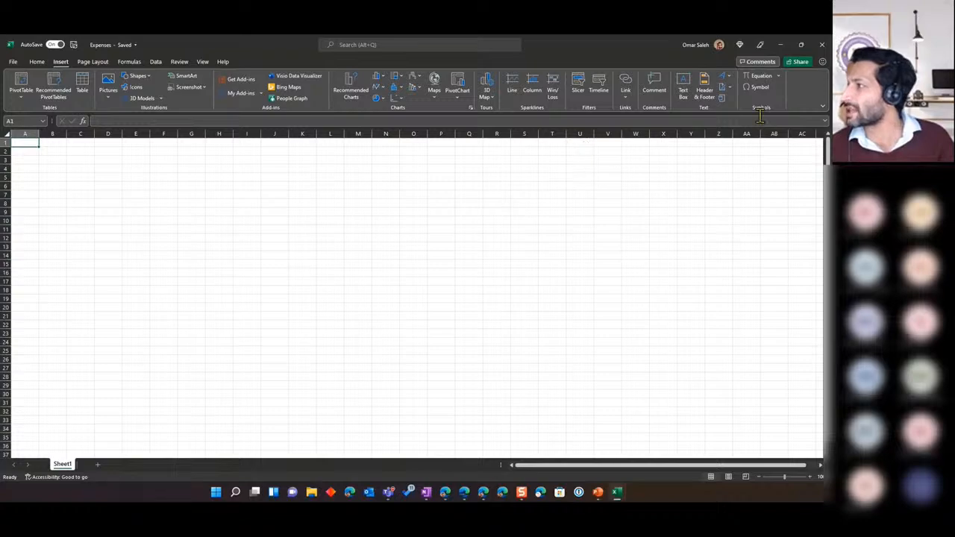
pyautogui.click(821, 44)
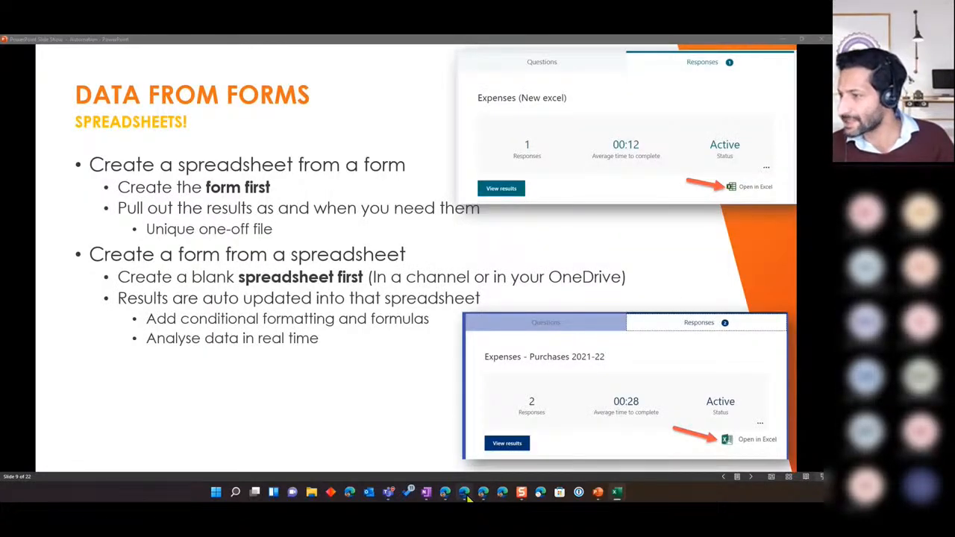
# Switch to Microsoft Teams in the browser and open the files of the TACPD Finance team's 2021-22 expenses channel in a maximized window.
pyautogui.click(465, 495)
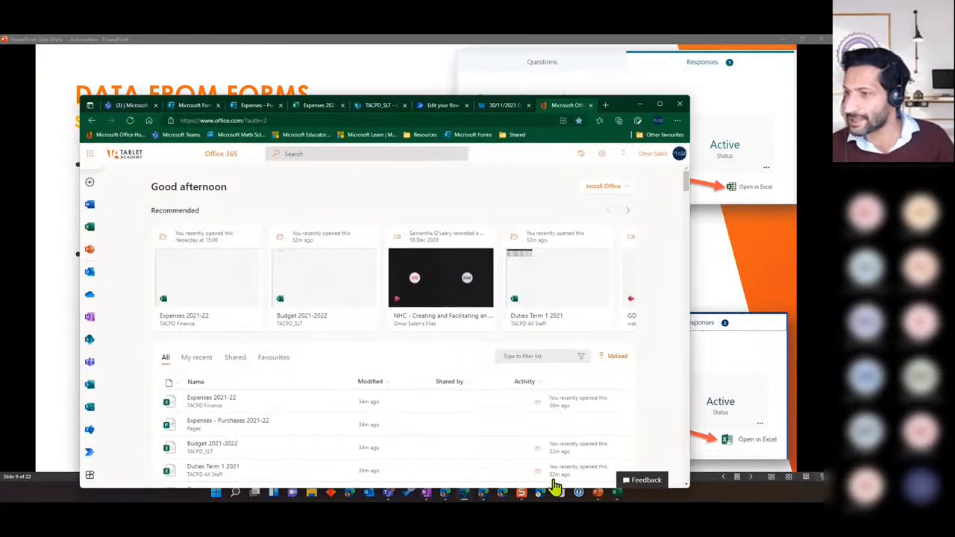
pyautogui.click(133, 105)
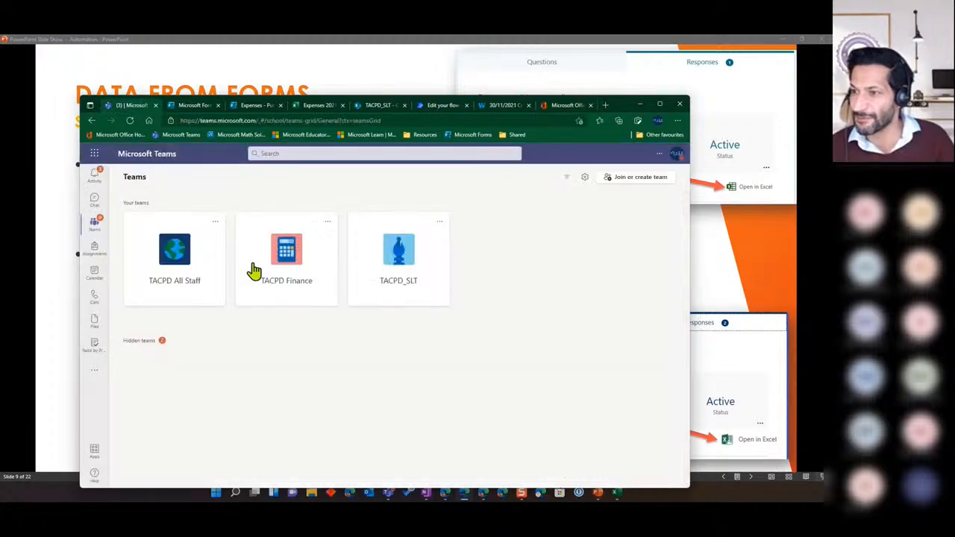
pyautogui.click(295, 278)
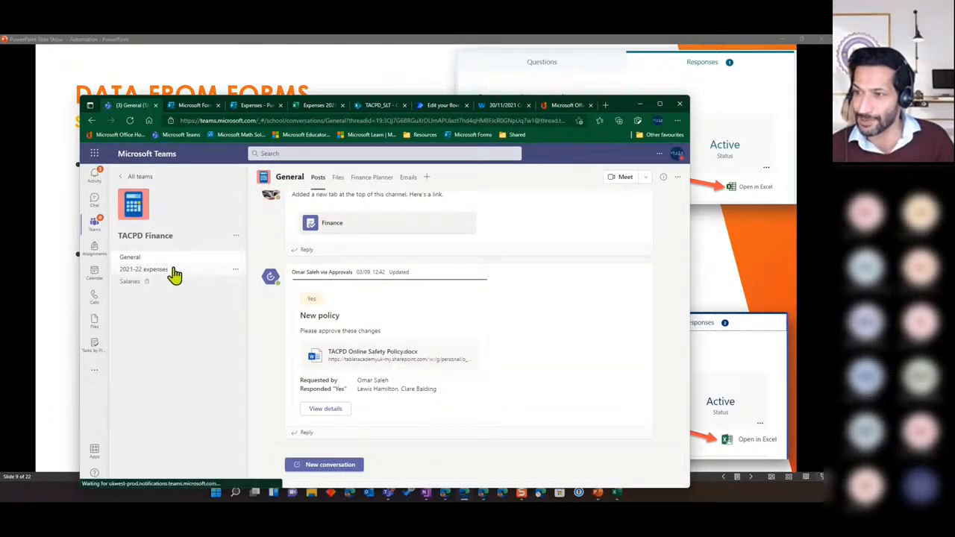
pyautogui.click(167, 270)
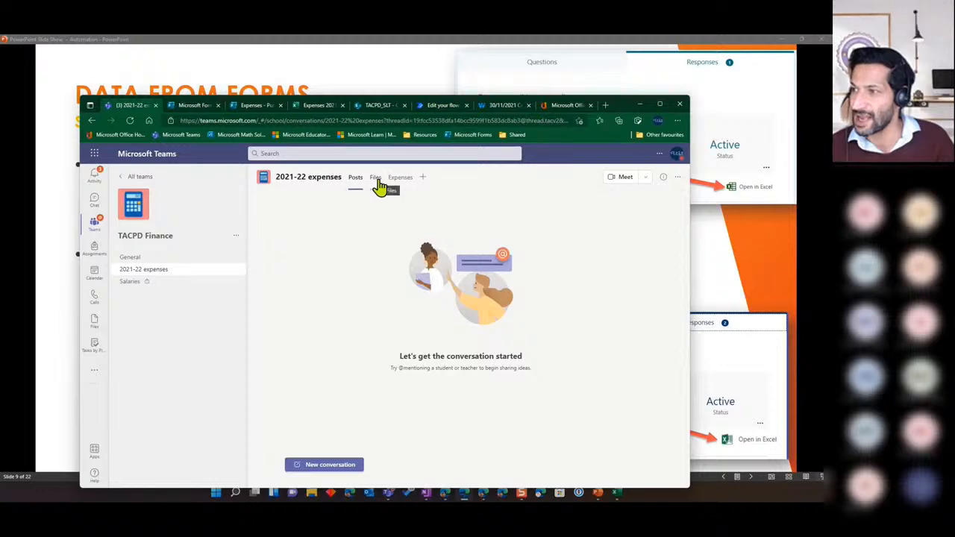
pyautogui.click(378, 182)
pyautogui.click(660, 103)
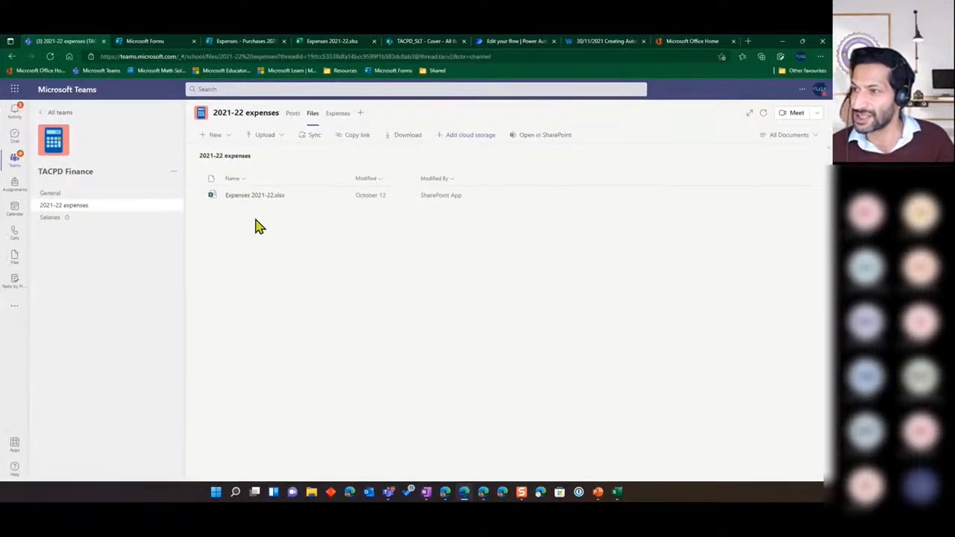
# Create an Excel workbook named Expenses in the channel's files and insert a new form into it.
pyautogui.click(220, 137)
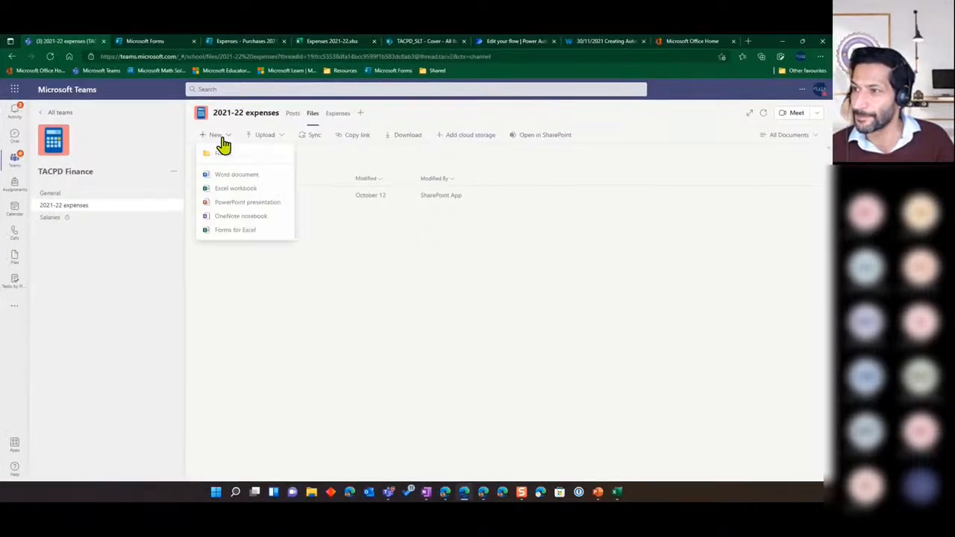
pyautogui.click(233, 194)
pyautogui.write('Expenses')
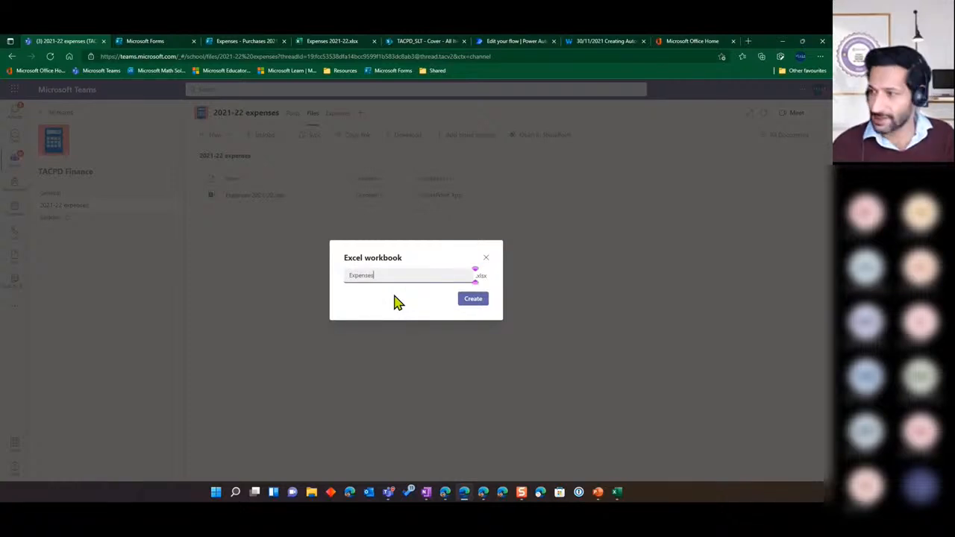
pyautogui.press('Return')
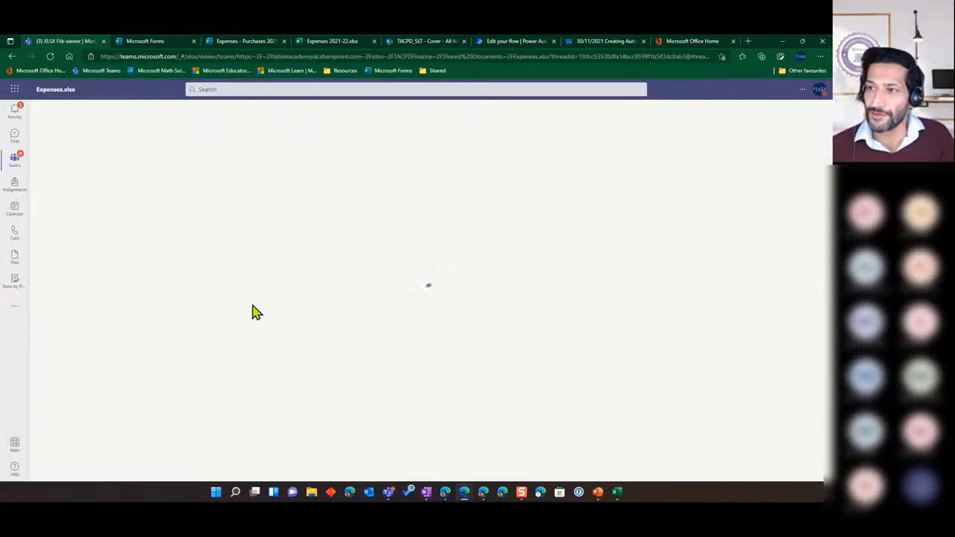
pyautogui.click(102, 109)
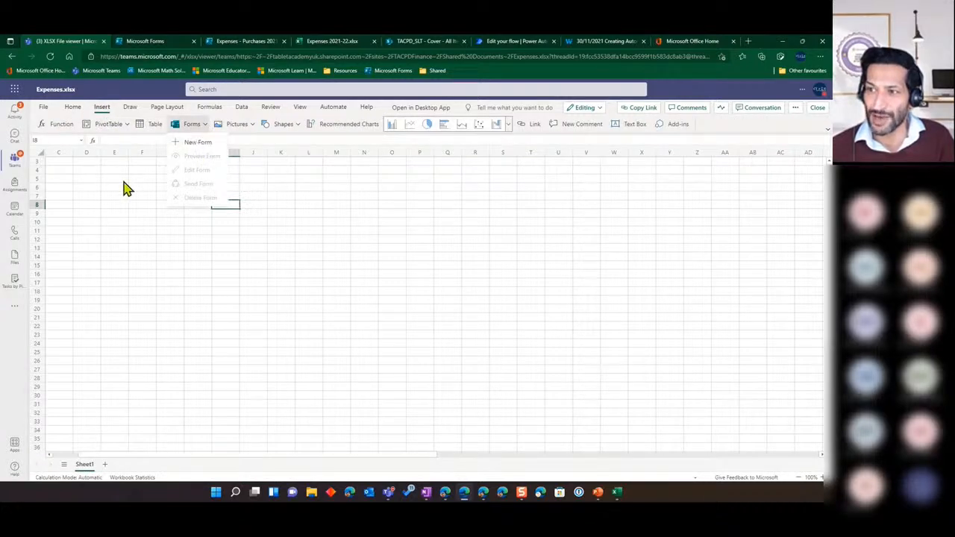
pyautogui.click(199, 143)
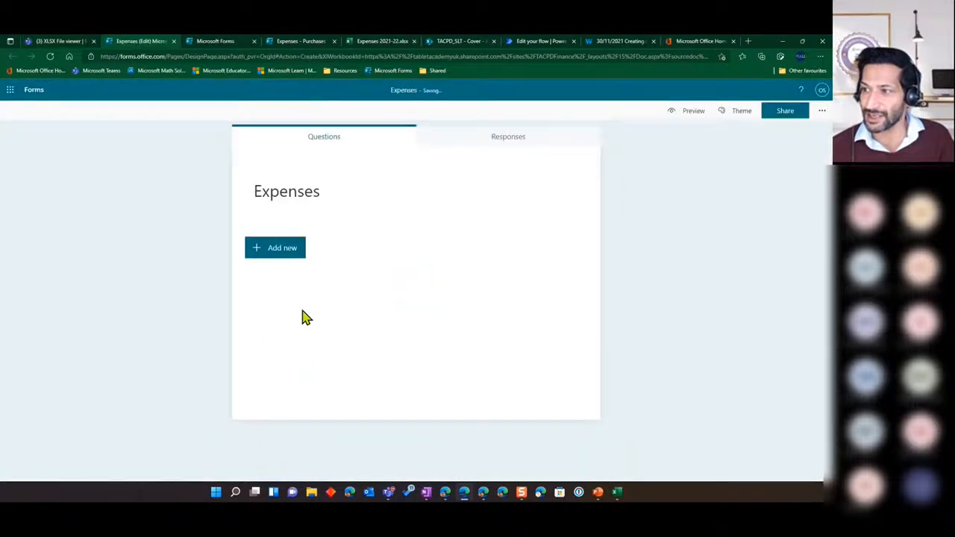
# Add three text questions to the Expenses form, titled Item name, Price and Quantity.
pyautogui.click(284, 252)
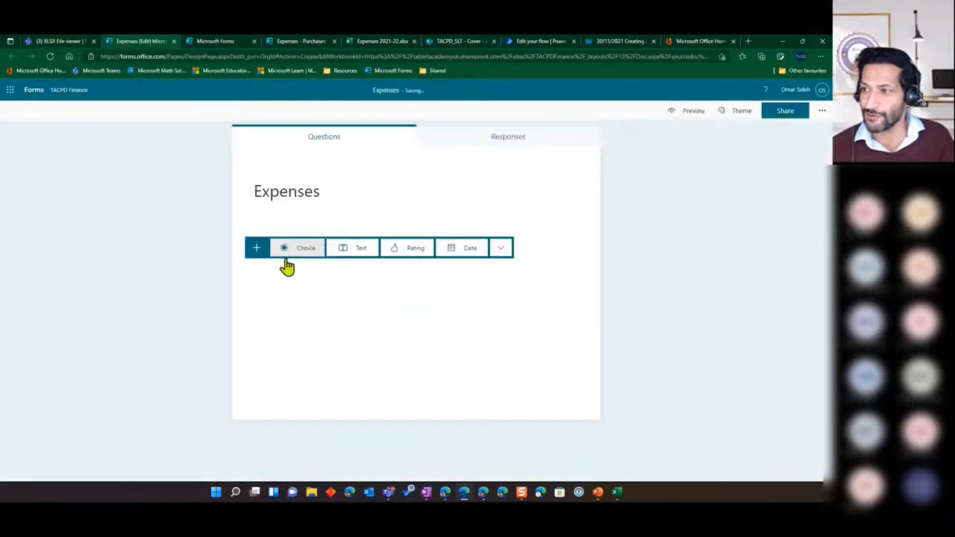
pyautogui.click(351, 249)
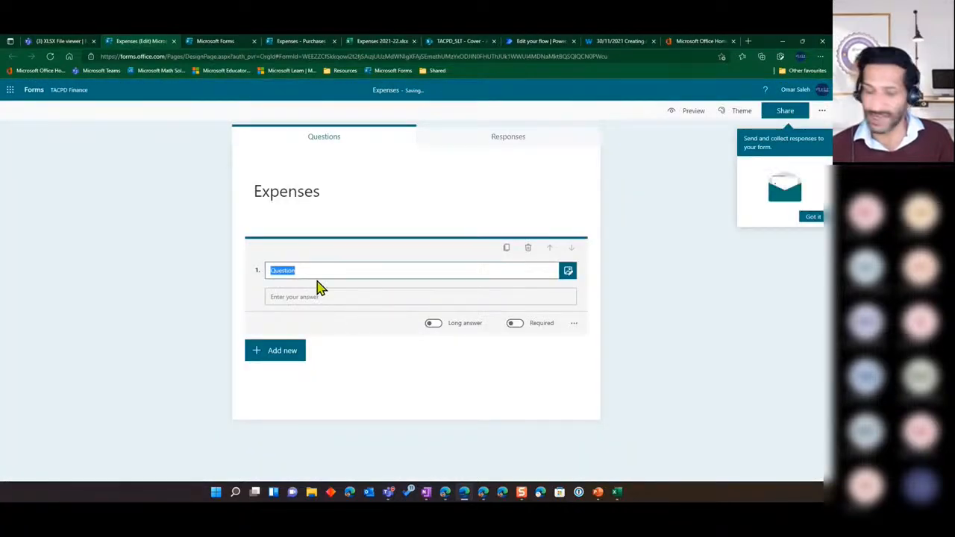
pyautogui.press('BackSpace')
pyautogui.write('Item name')
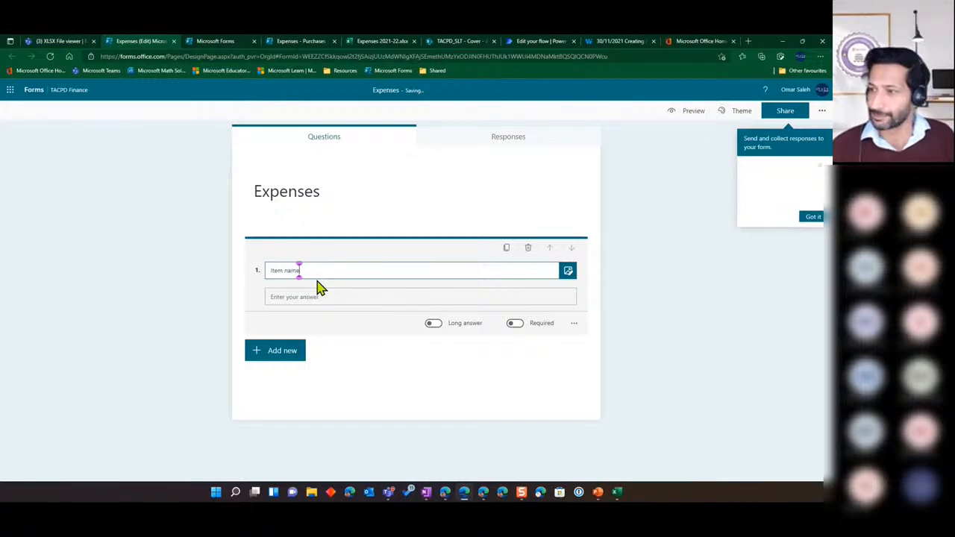
pyautogui.click(275, 352)
pyautogui.click(358, 351)
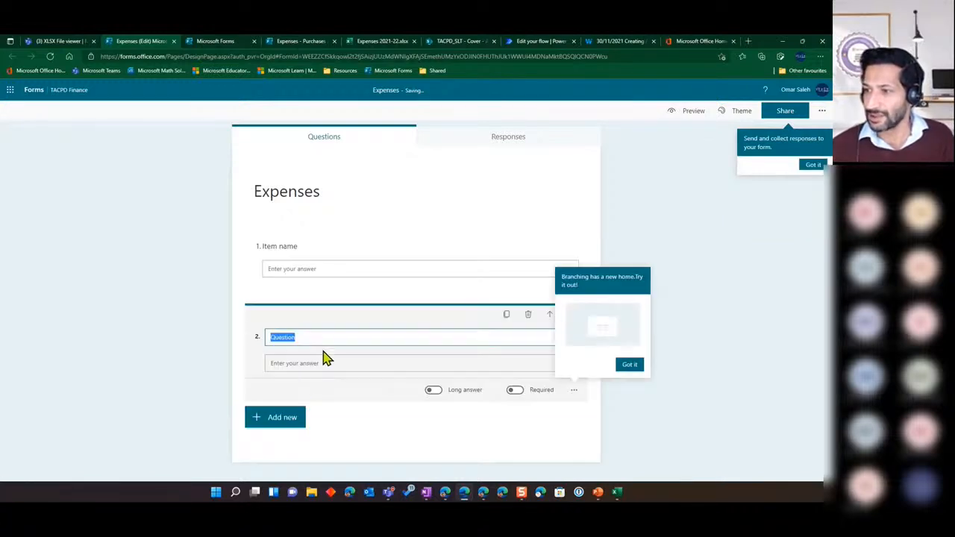
pyautogui.write('Price')
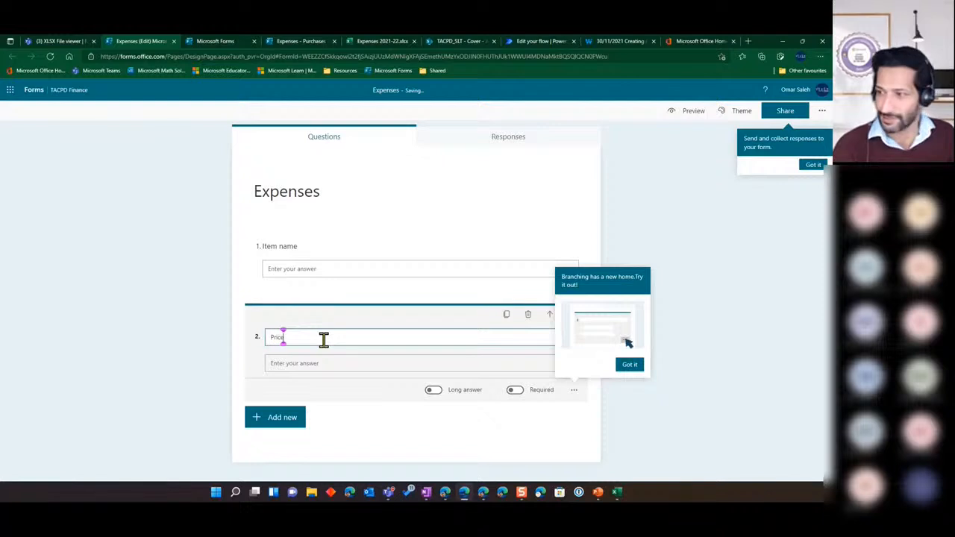
pyautogui.click(260, 423)
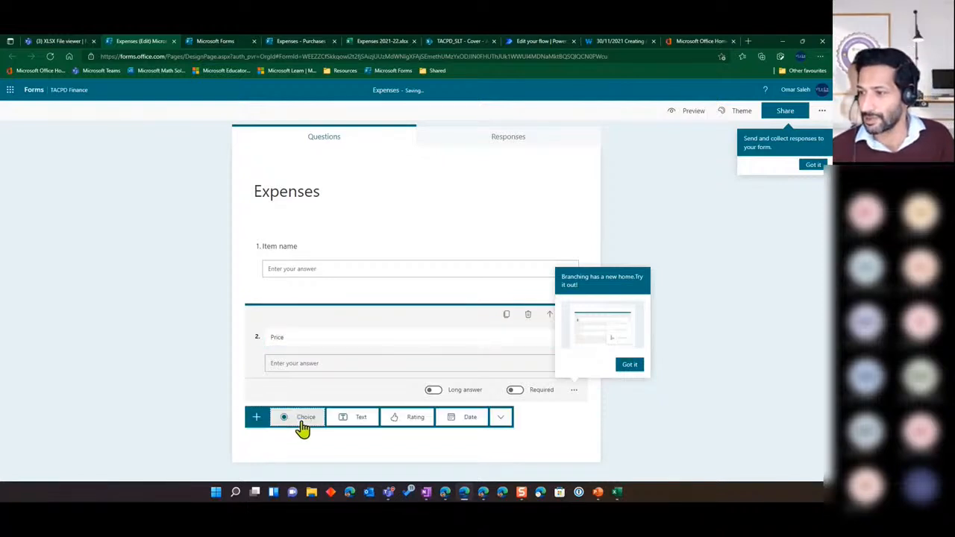
pyautogui.click(354, 418)
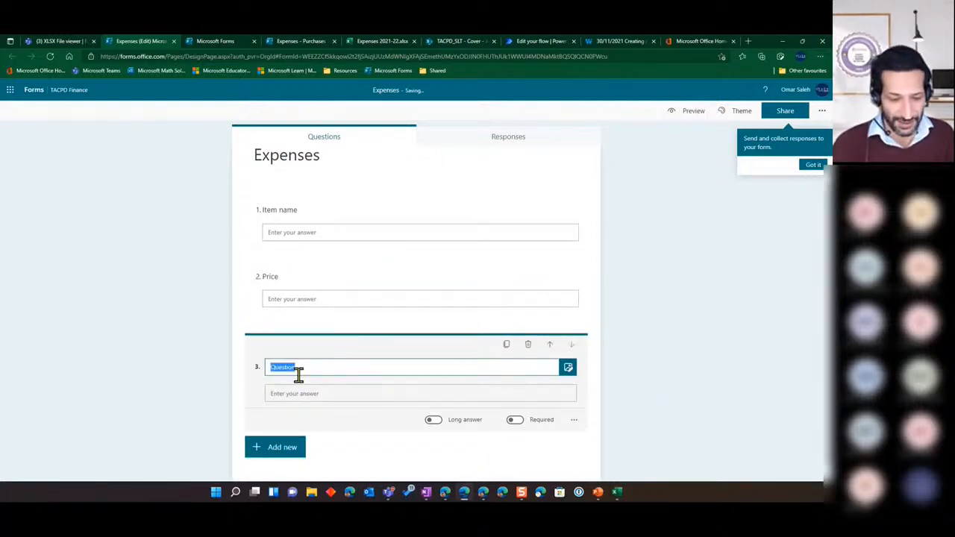
pyautogui.write('Quantity')
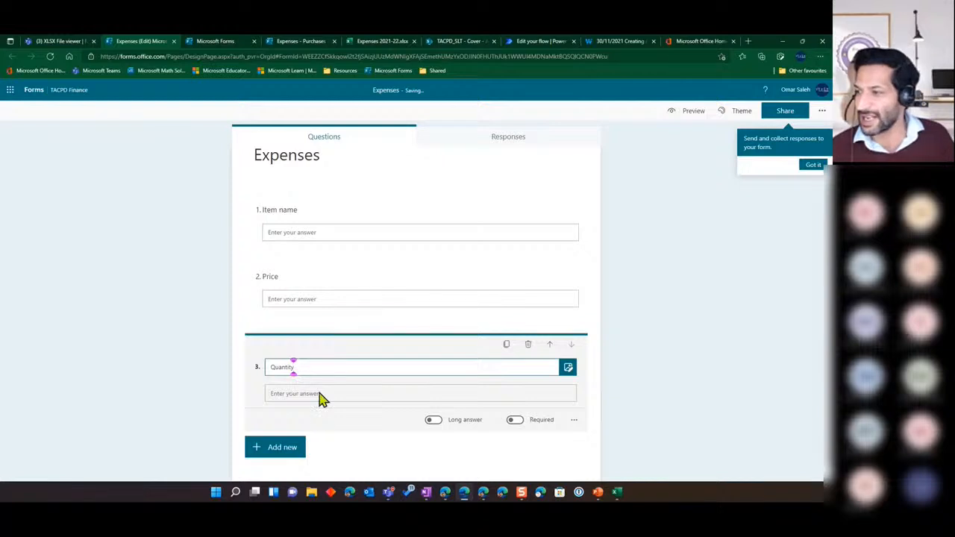
# Restrict the answer of the Quantity question to a number.
pyautogui.click(648, 410)
pyautogui.click(364, 393)
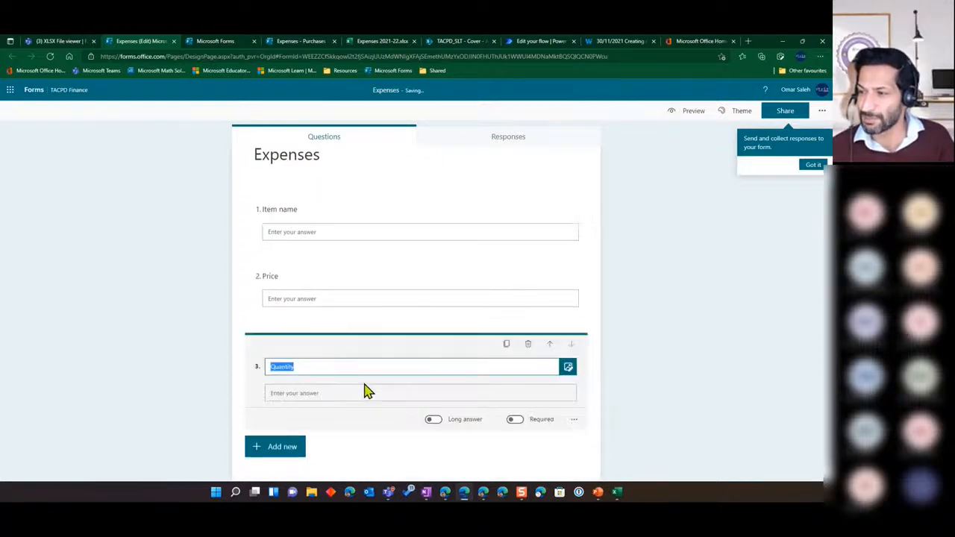
pyautogui.click(574, 421)
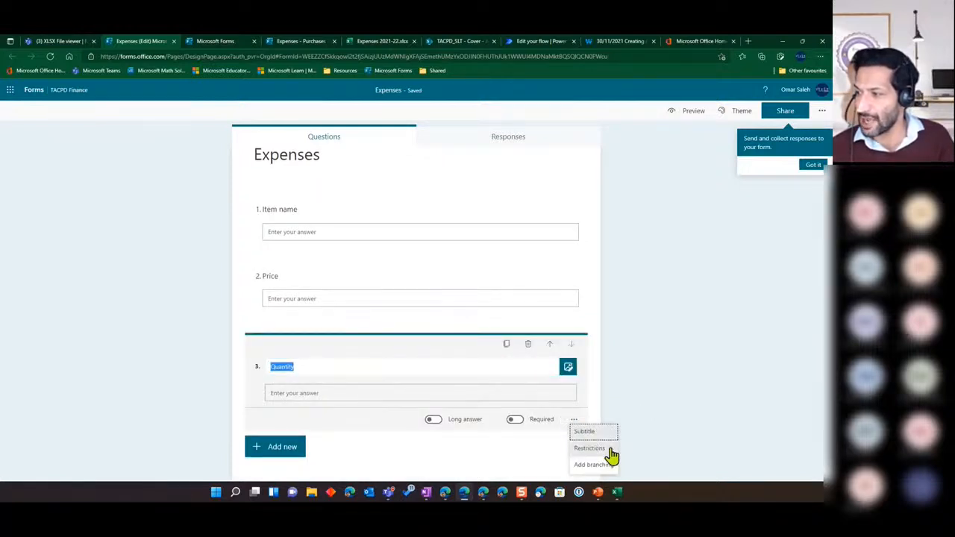
pyautogui.click(589, 449)
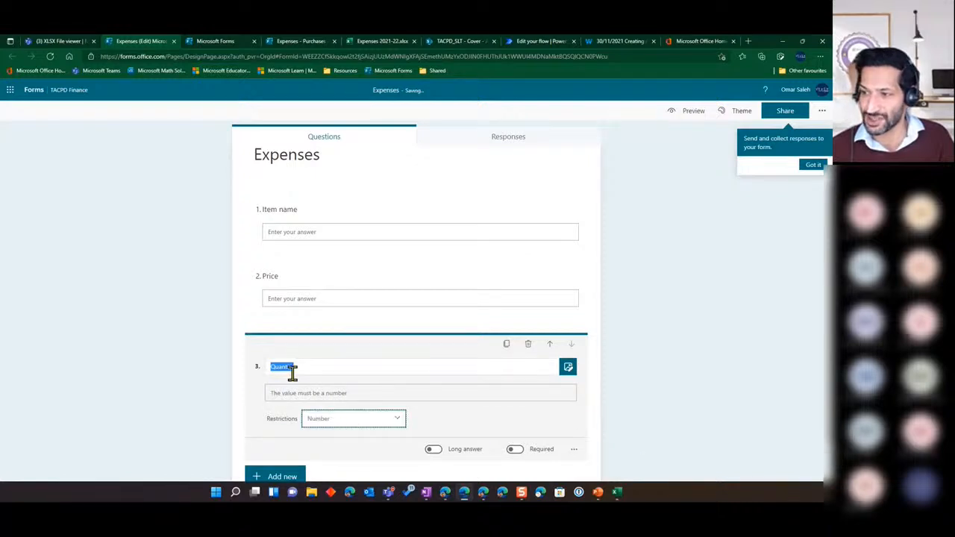
pyautogui.click(646, 388)
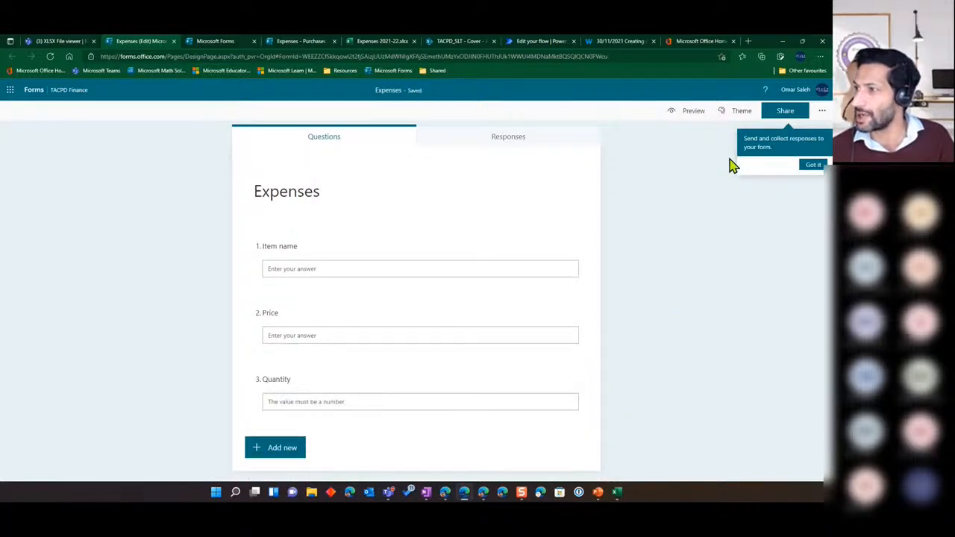
# Copy the link for collecting responses to the Expenses form.
pyautogui.click(776, 114)
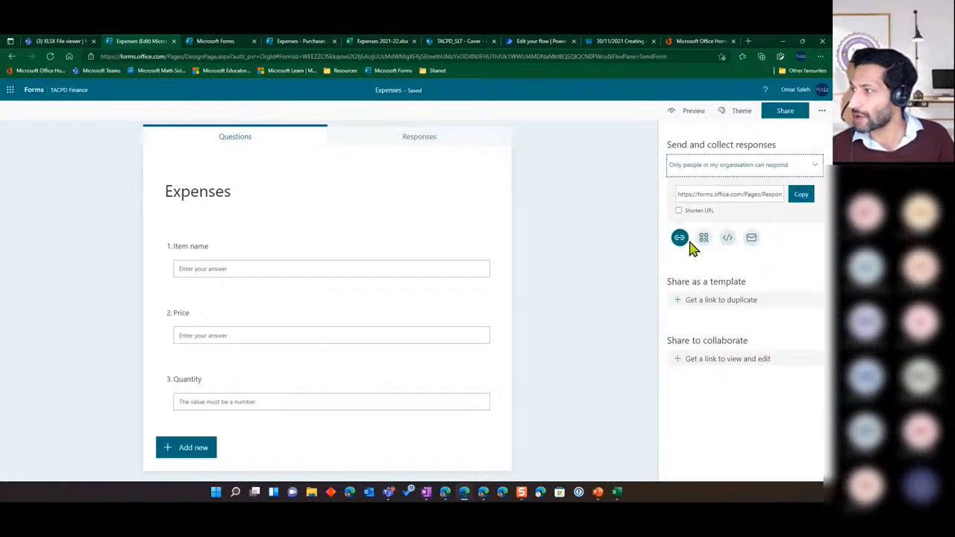
pyautogui.click(802, 197)
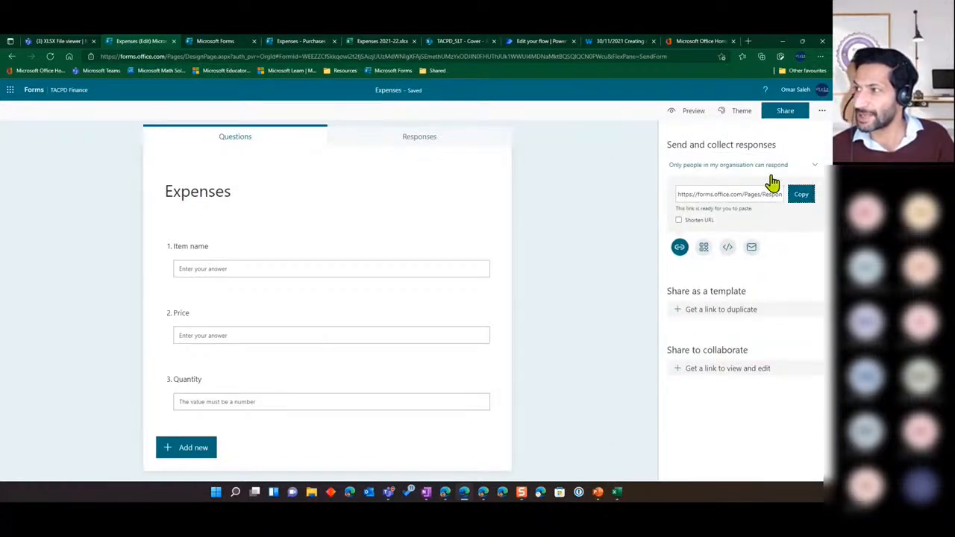
# Preview the Expenses form and submit a sample response with item name Text books, price 5 and quantity 10.
pyautogui.click(687, 111)
pyautogui.click(317, 230)
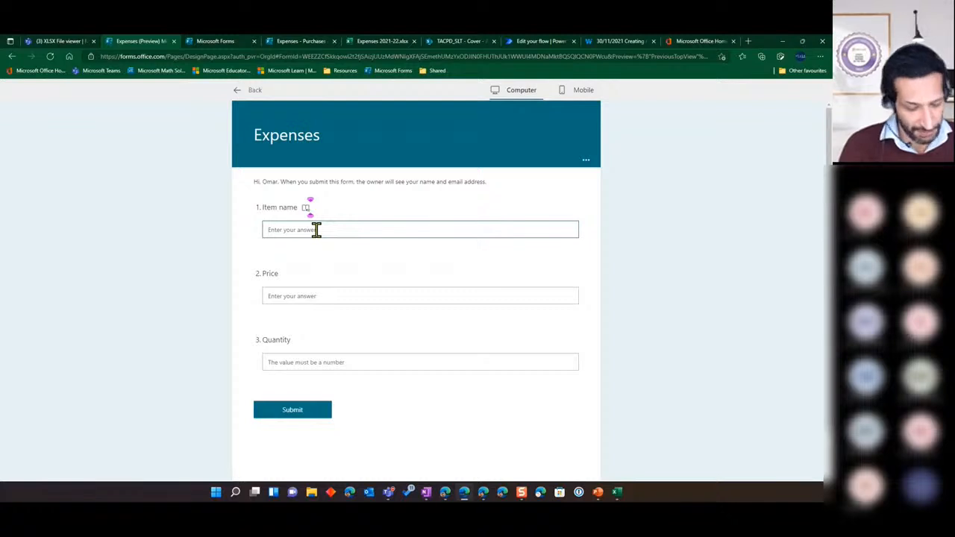
pyautogui.write('Text books')
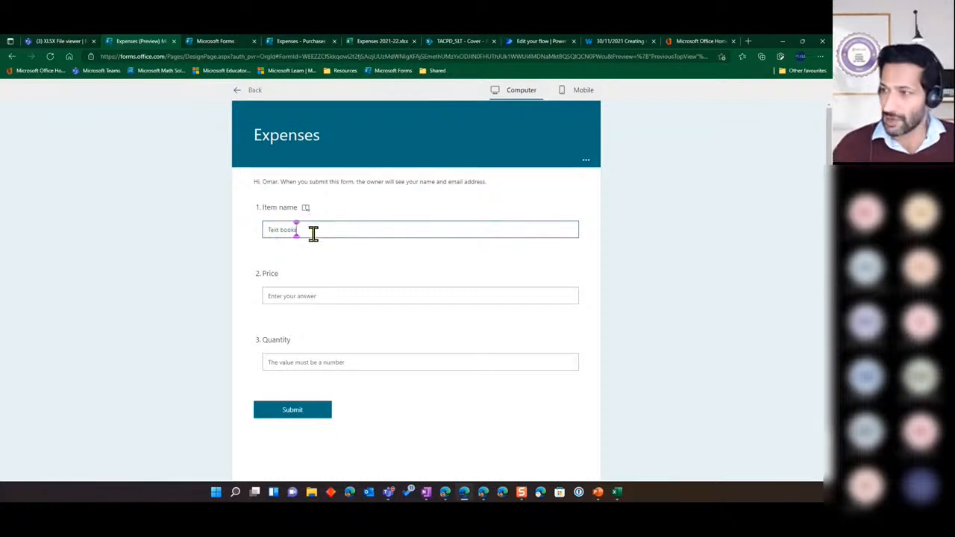
pyautogui.click(321, 297)
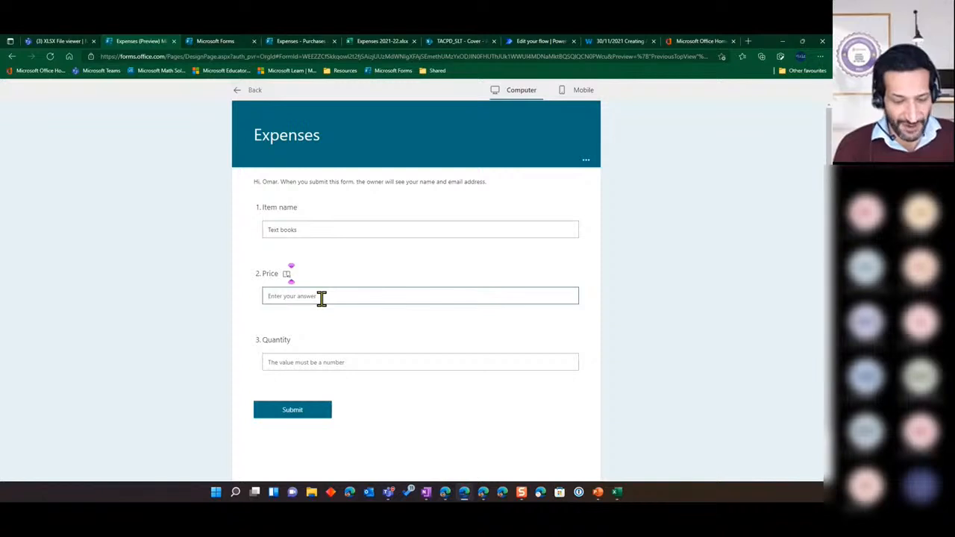
pyautogui.write('5')
pyautogui.click(302, 361)
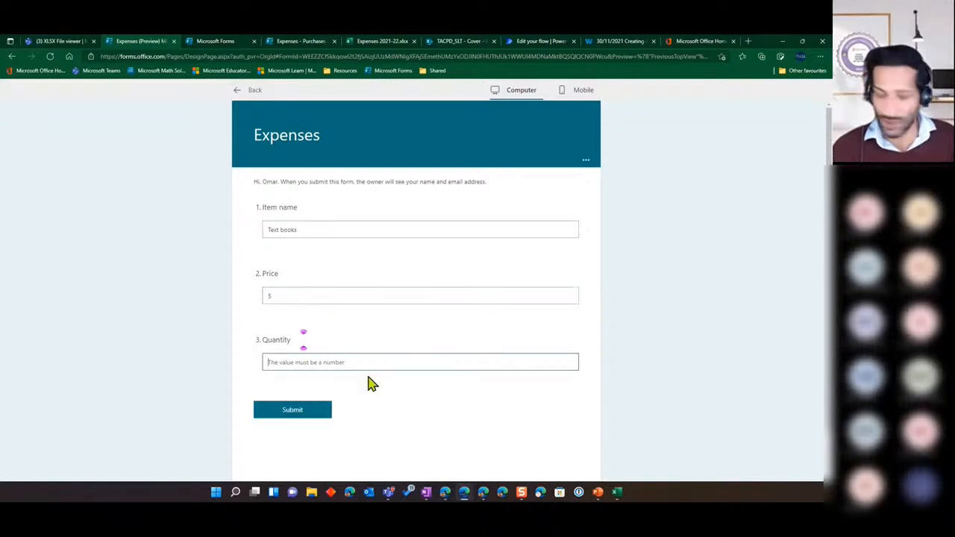
pyautogui.write('10')
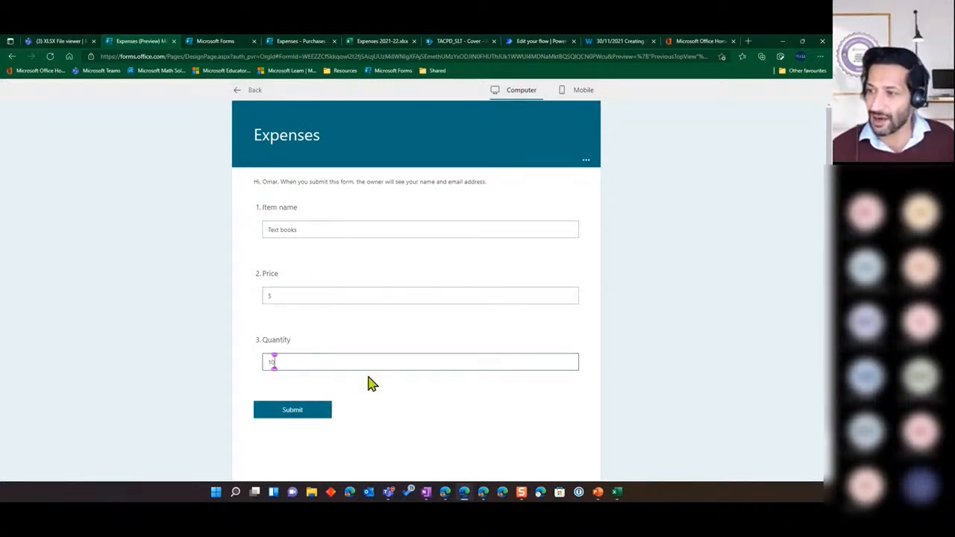
pyautogui.click(289, 416)
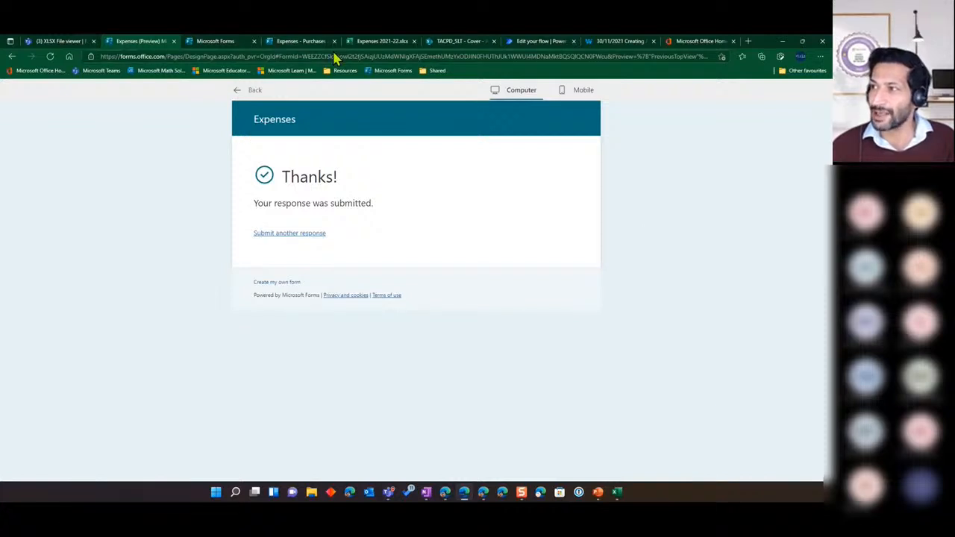
# Return to the Expenses.xlsx responses sheet and add a column headed Total in cell I1, beside Quantity.
pyautogui.click(376, 42)
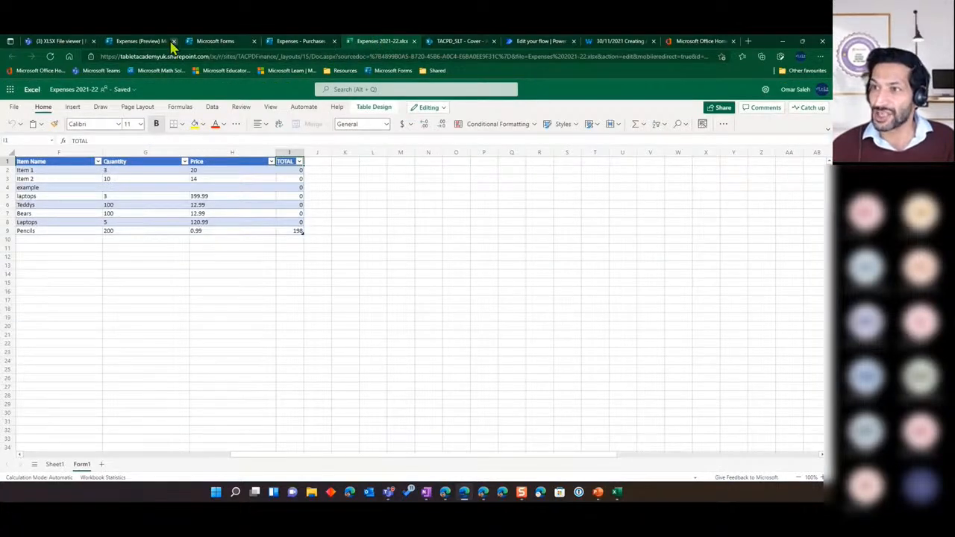
pyautogui.click(82, 43)
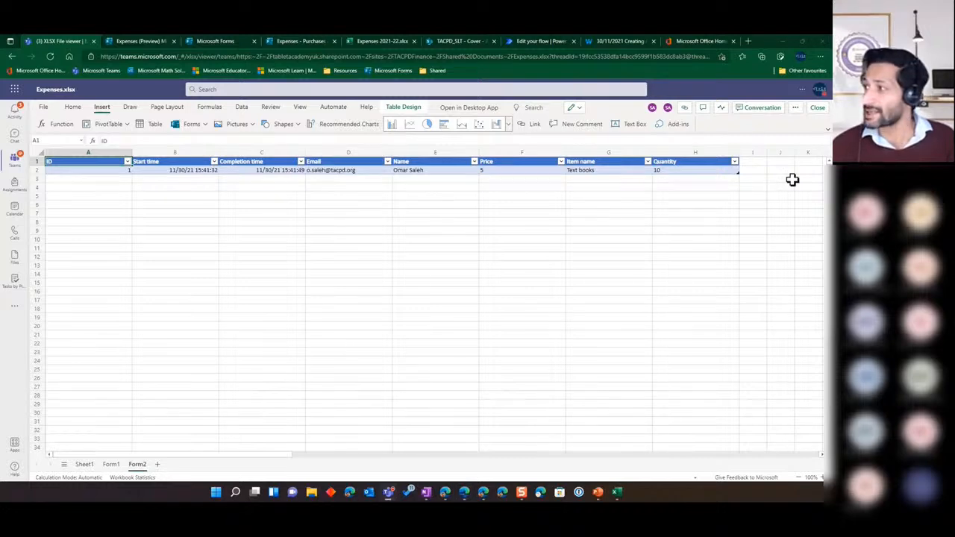
pyautogui.click(752, 161)
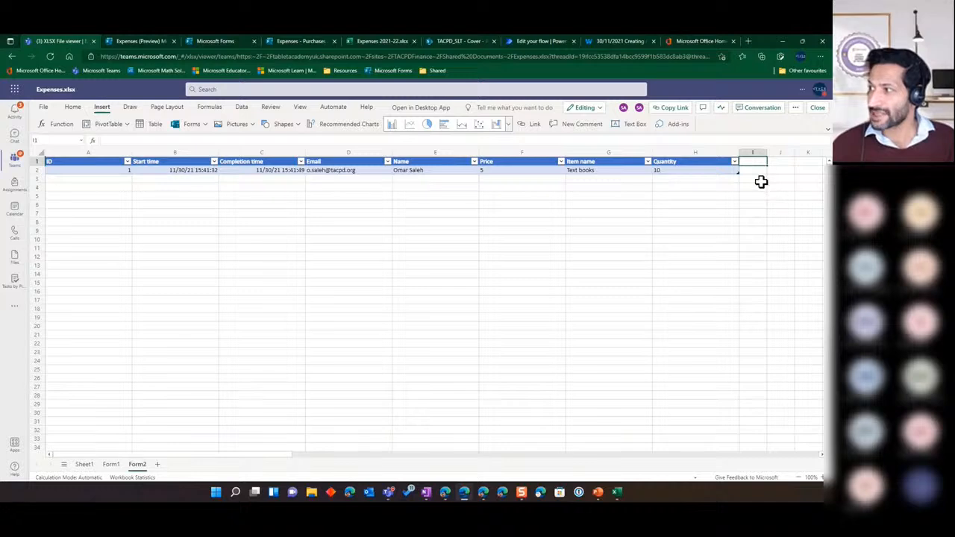
pyautogui.write('Tot')
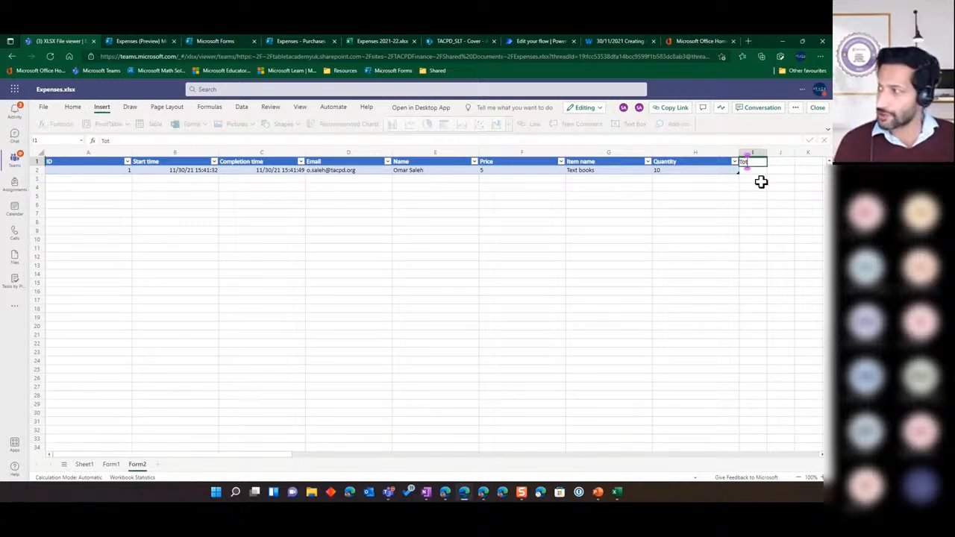
pyautogui.write('al')
pyautogui.press('Return')
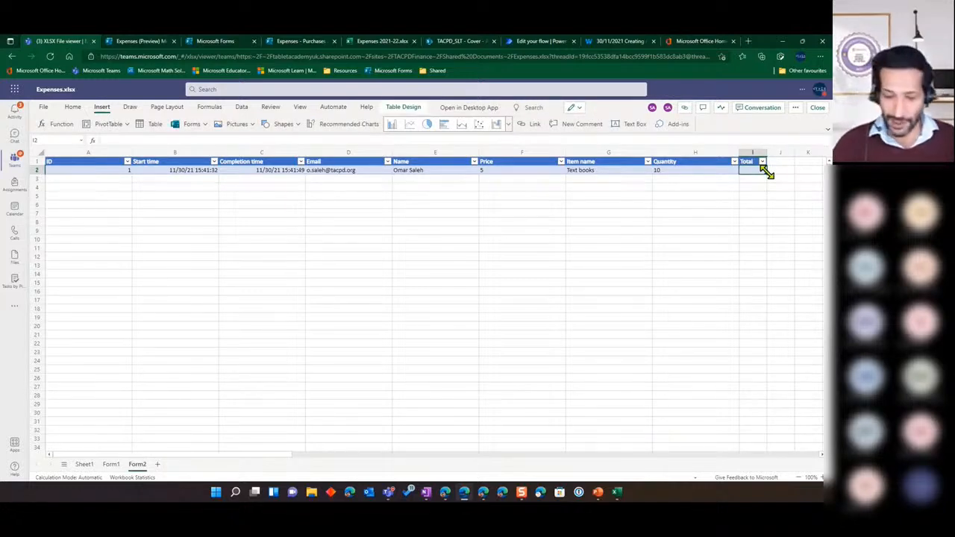
# Enter the formula =H2*F2 in cell I2 to multiply the quantity by the price.
pyautogui.write('=')
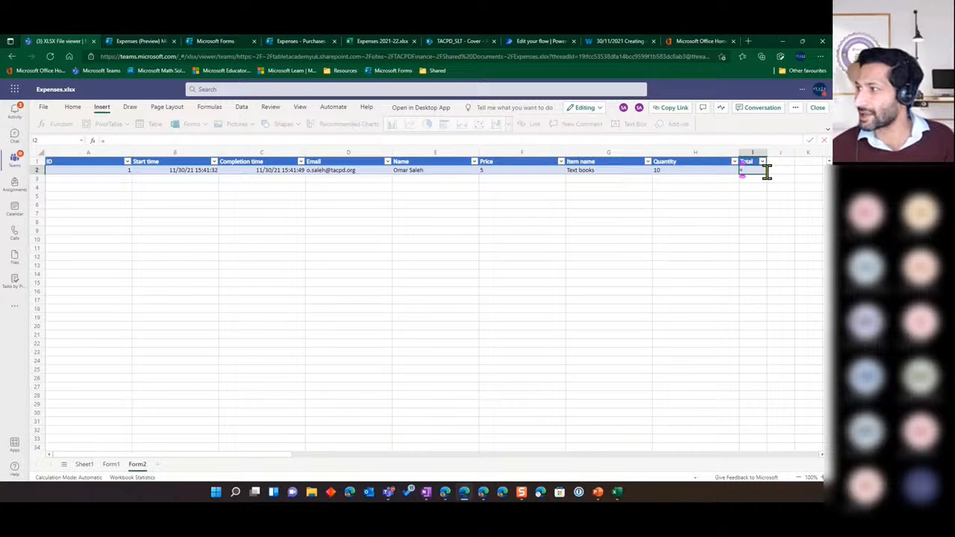
pyautogui.click(689, 170)
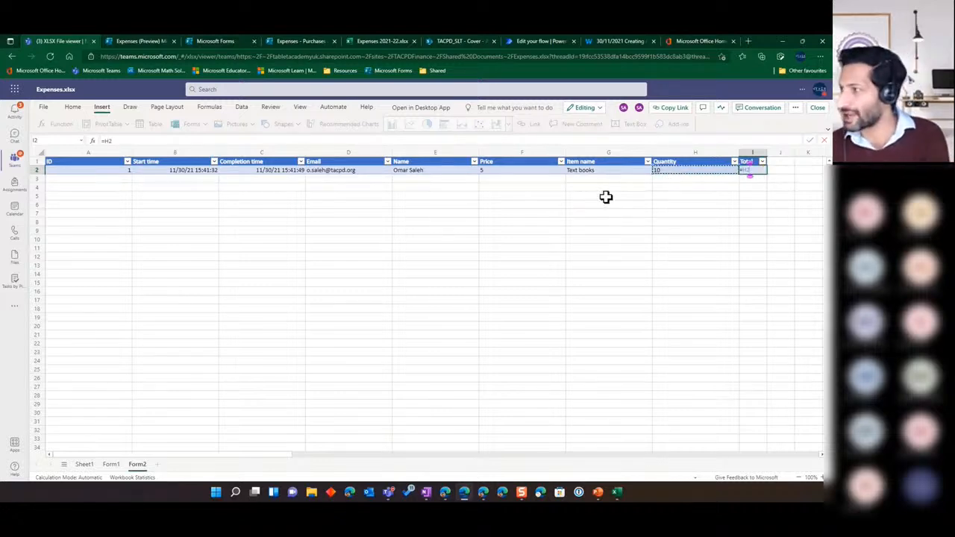
pyautogui.write('*')
pyautogui.click(526, 172)
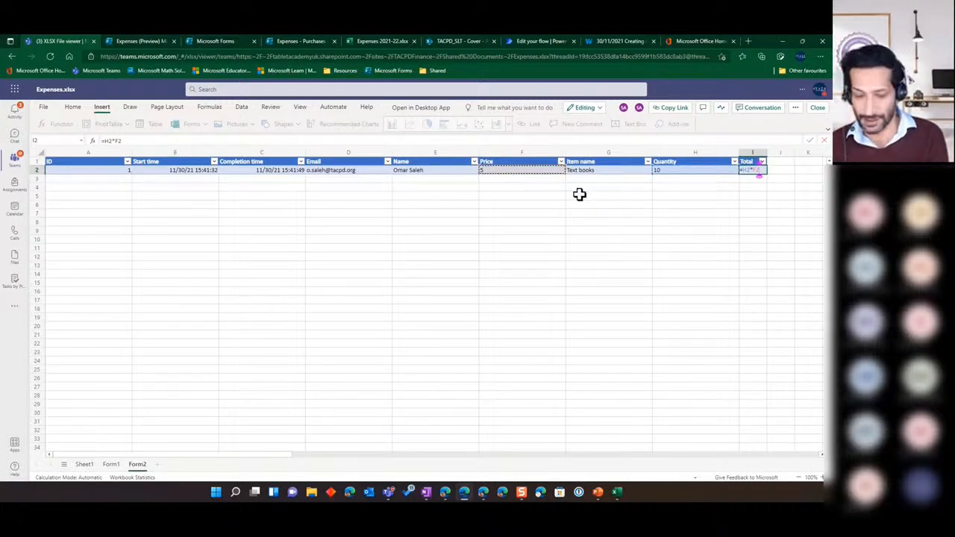
pyautogui.press('Return')
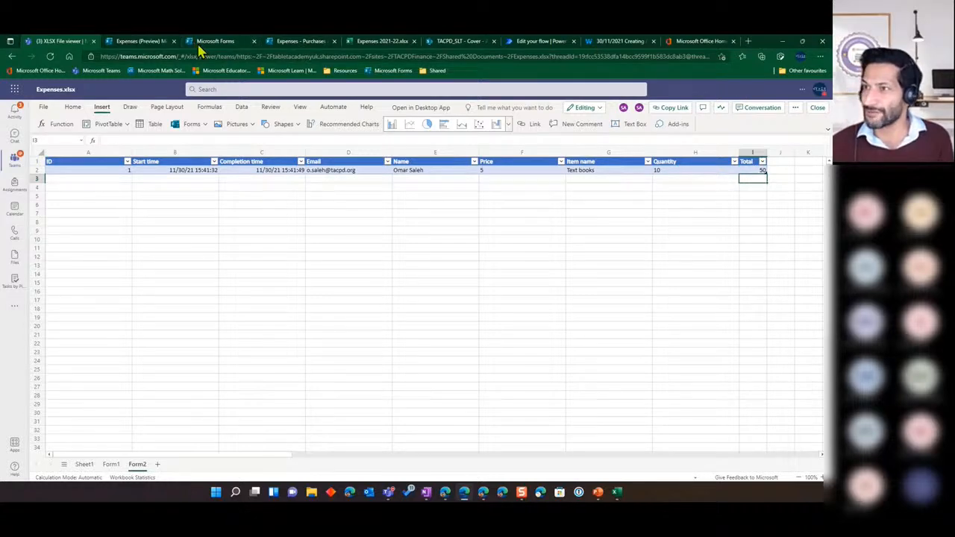
# Move the Expenses - Purchases 2021-22 form into its own window and place it side by side with the workbook window.
pyautogui.moveTo(201, 44); pyautogui.dragTo(295, 42)
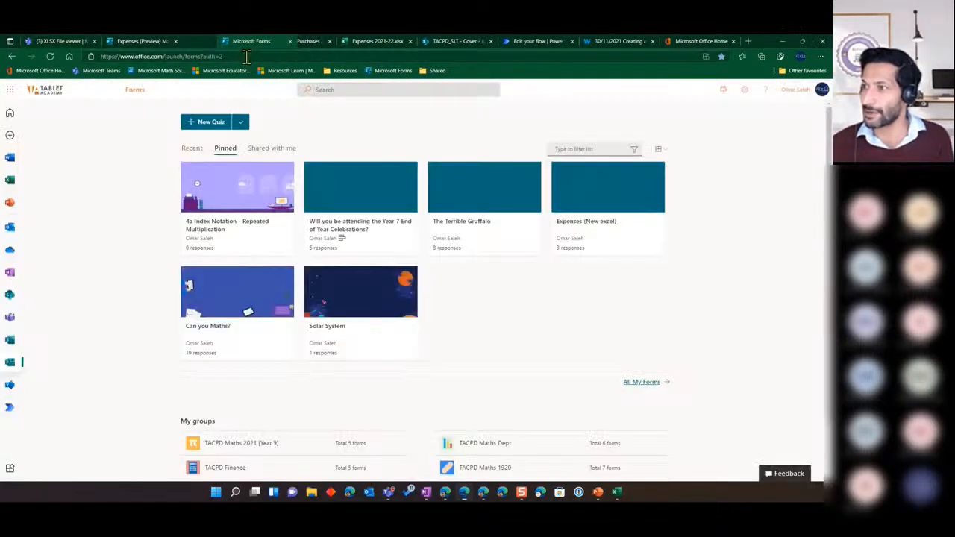
pyautogui.click(225, 43)
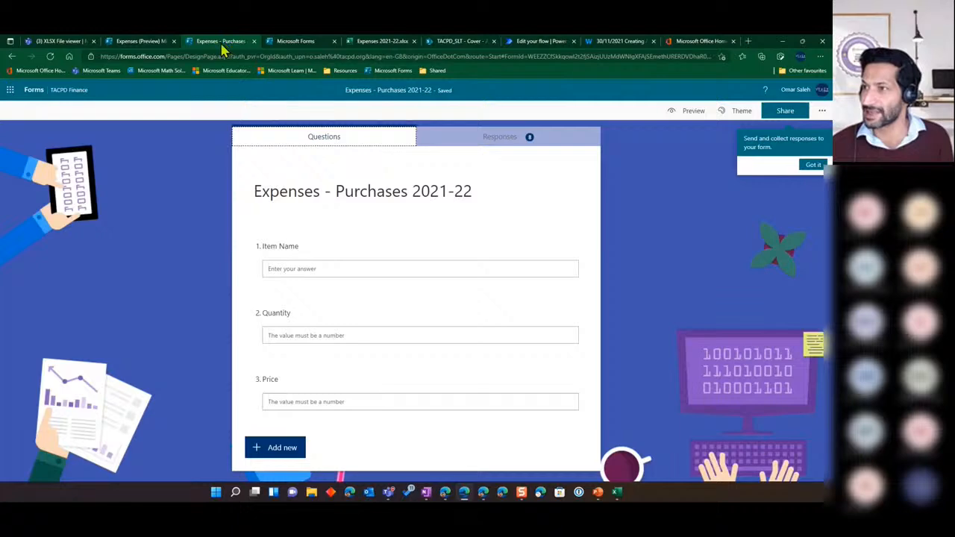
pyautogui.moveTo(222, 46); pyautogui.dragTo(830, 165)
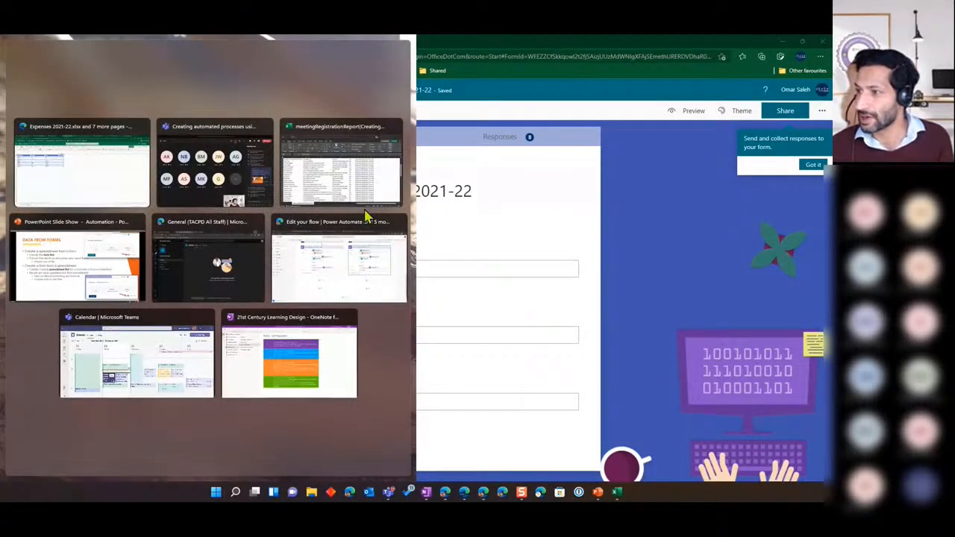
pyautogui.click(104, 181)
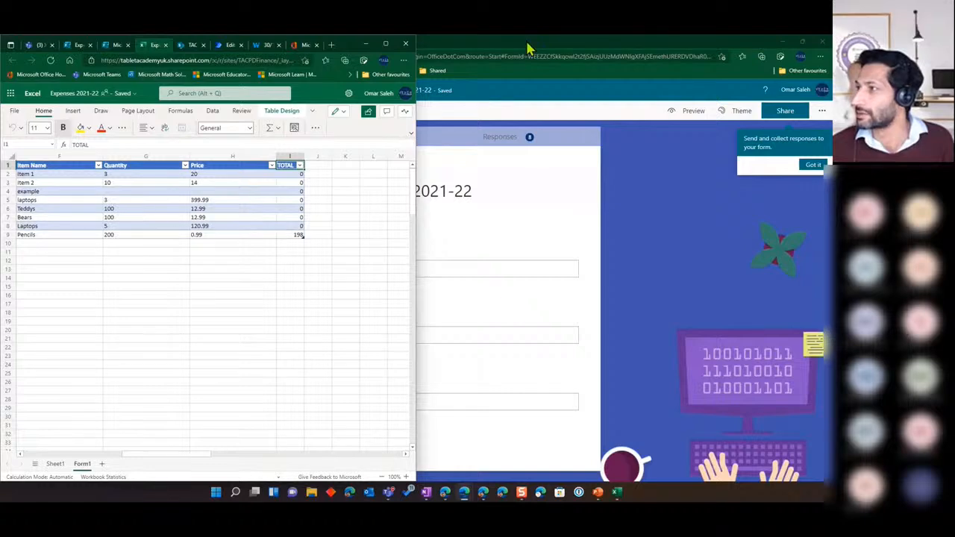
pyautogui.moveTo(527, 45); pyautogui.dragTo(831, 72)
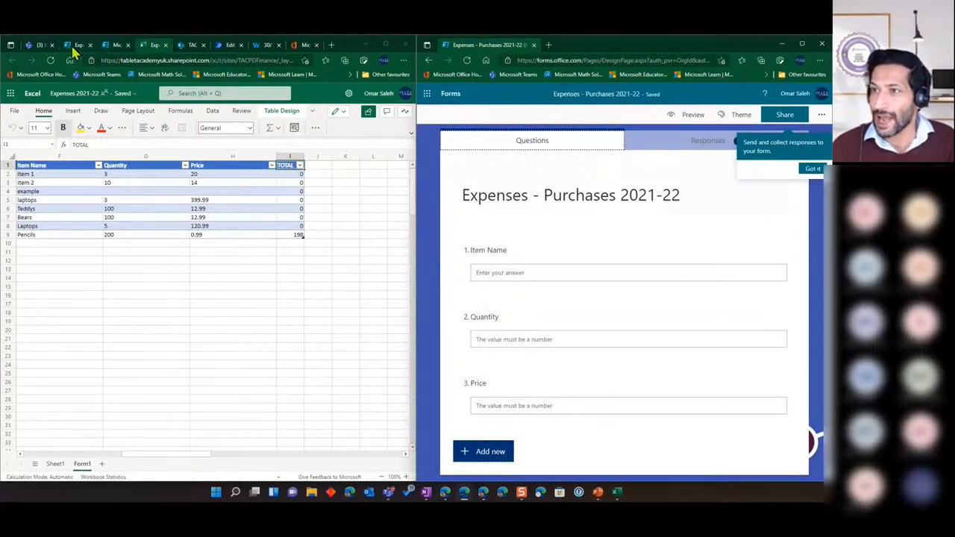
# Show the Form2 sheet of Expenses.xlsx with its Total column beside the Expenses - Purchases 2021-22 form.
pyautogui.click(76, 46)
pyautogui.click(155, 47)
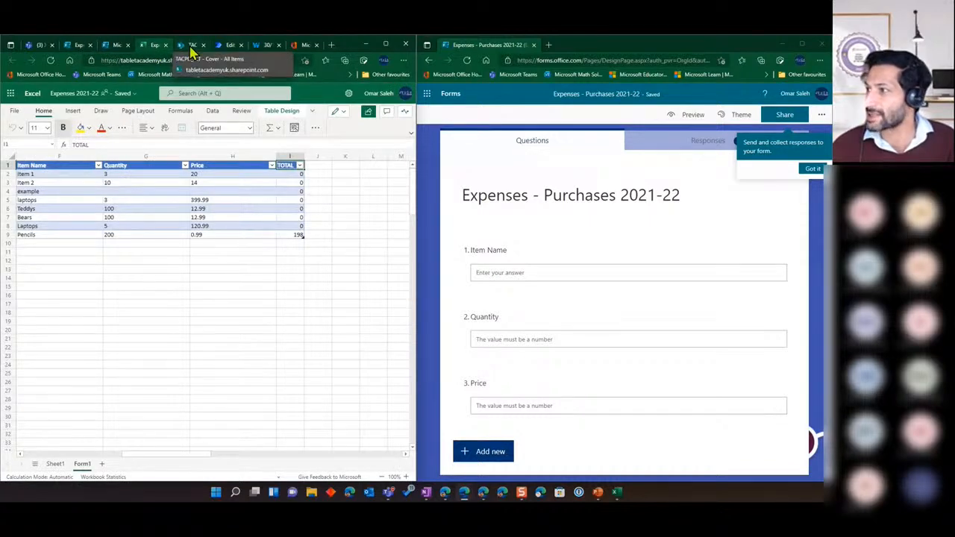
pyautogui.click(191, 47)
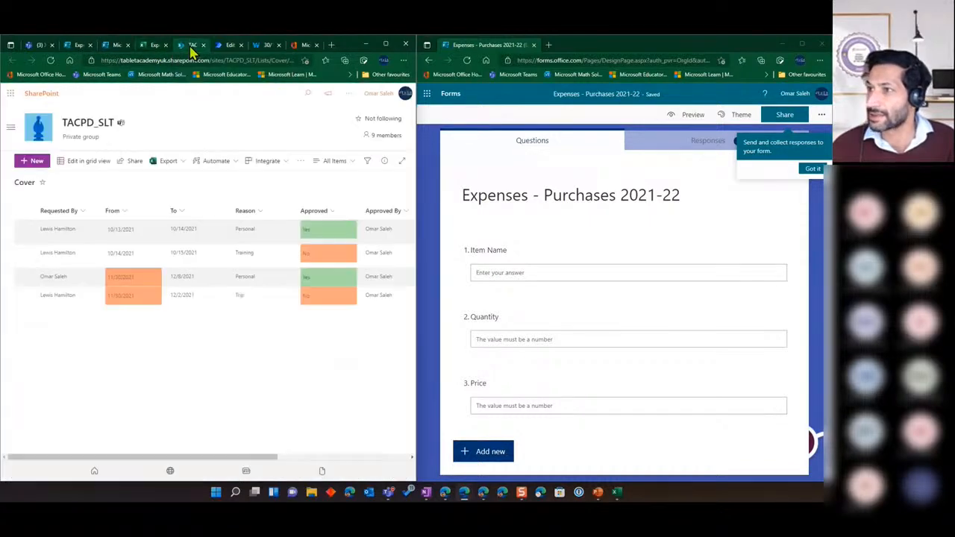
pyautogui.click(39, 47)
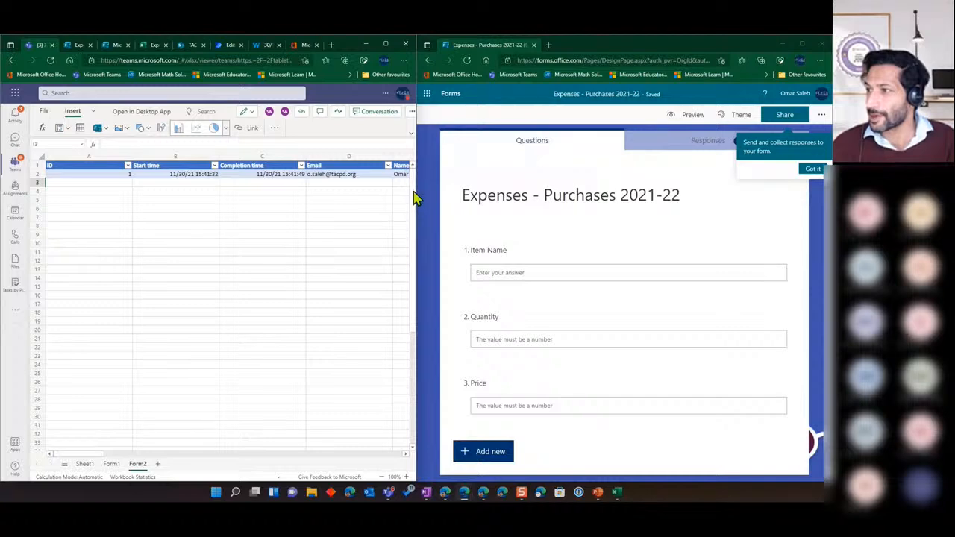
pyautogui.click(139, 463)
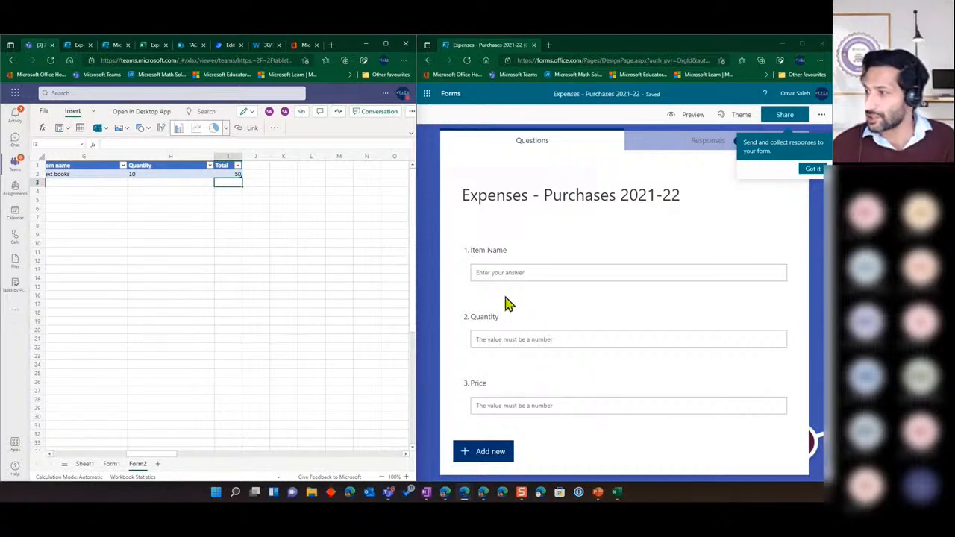
# Preview the Expenses - Purchases 2021-22 form and submit a response with item name Pens, quantity 100 and price 0.99.
pyautogui.click(489, 273)
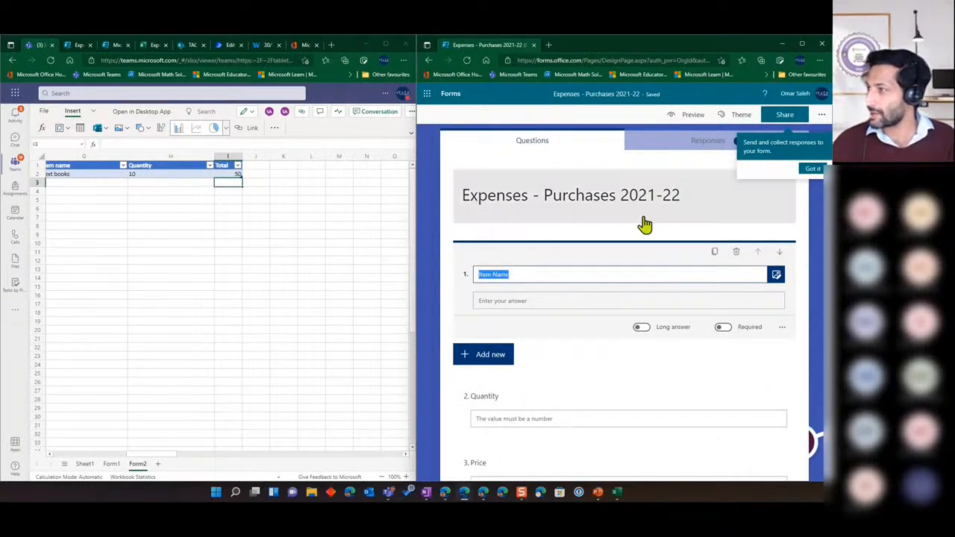
pyautogui.click(694, 142)
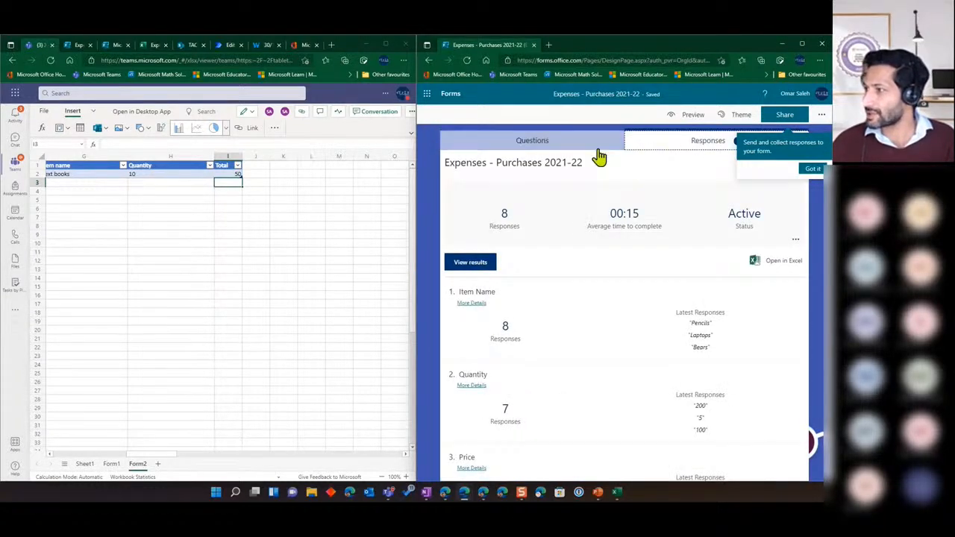
pyautogui.click(690, 115)
pyautogui.click(518, 234)
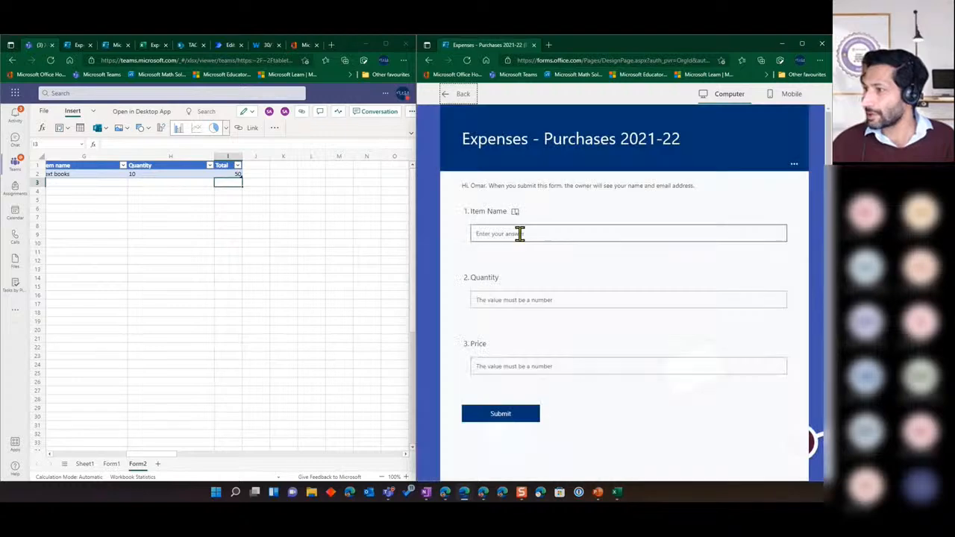
pyautogui.write('P')
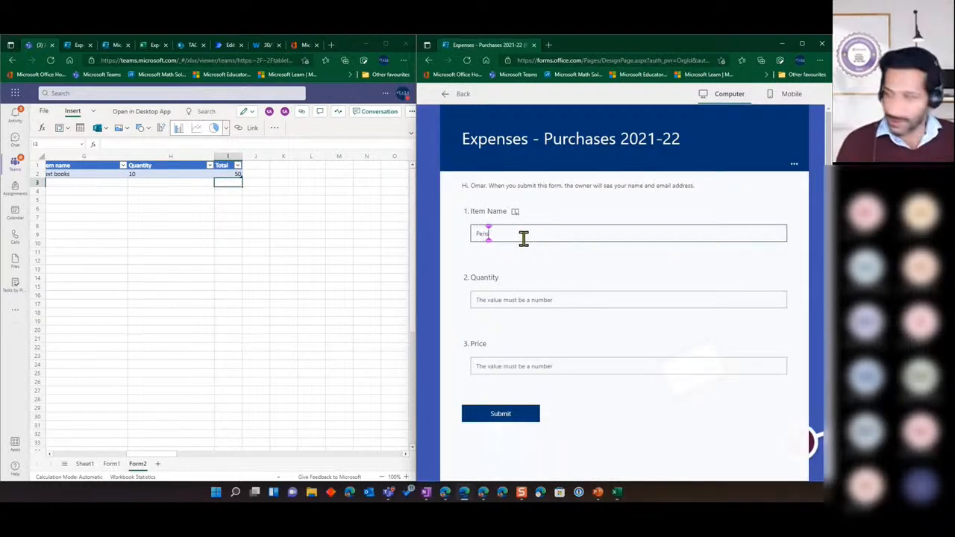
pyautogui.write('ens')
pyautogui.click(510, 300)
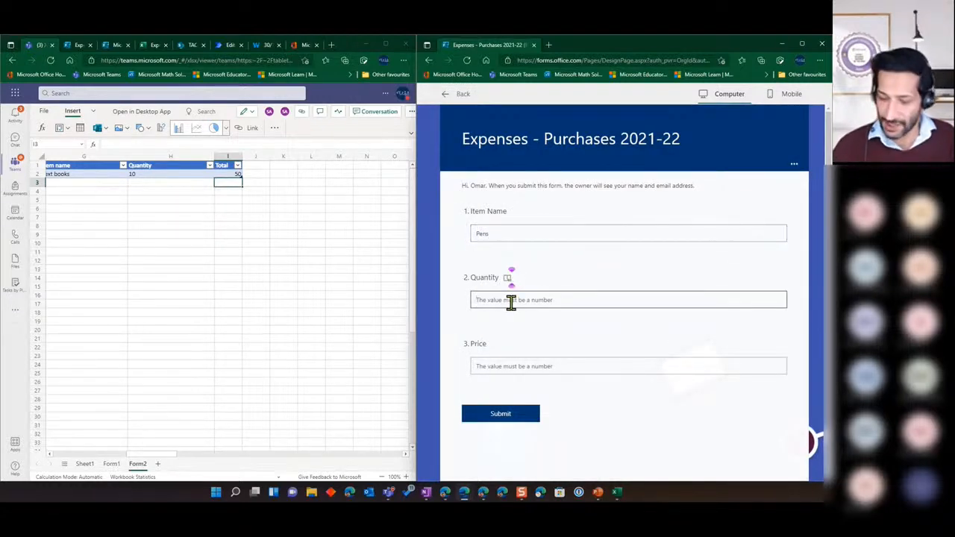
pyautogui.write('100')
pyautogui.click(493, 364)
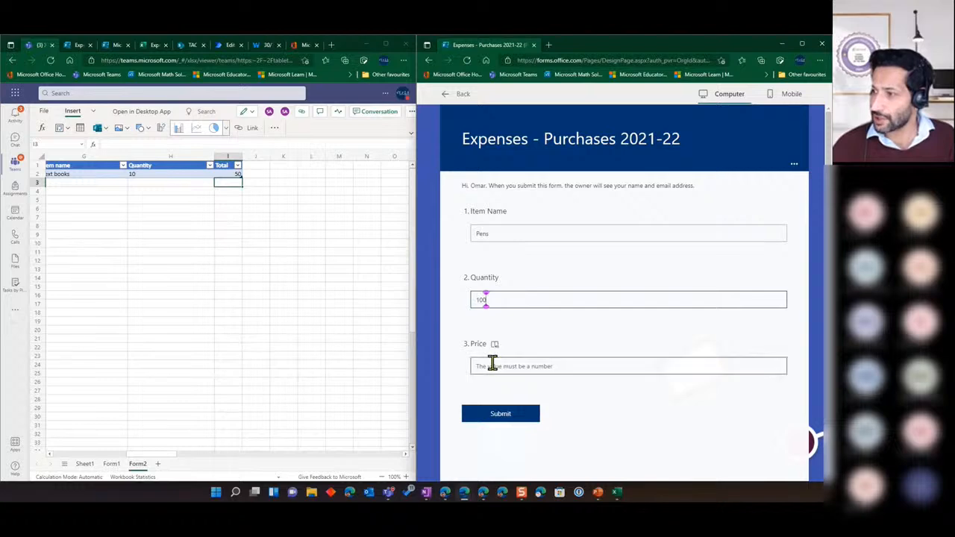
pyautogui.write('5')
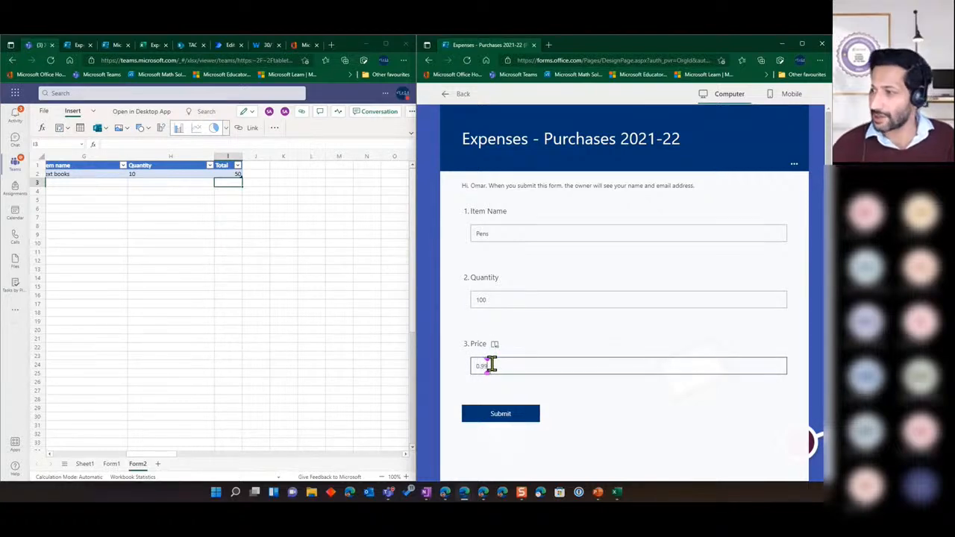
pyautogui.click(478, 418)
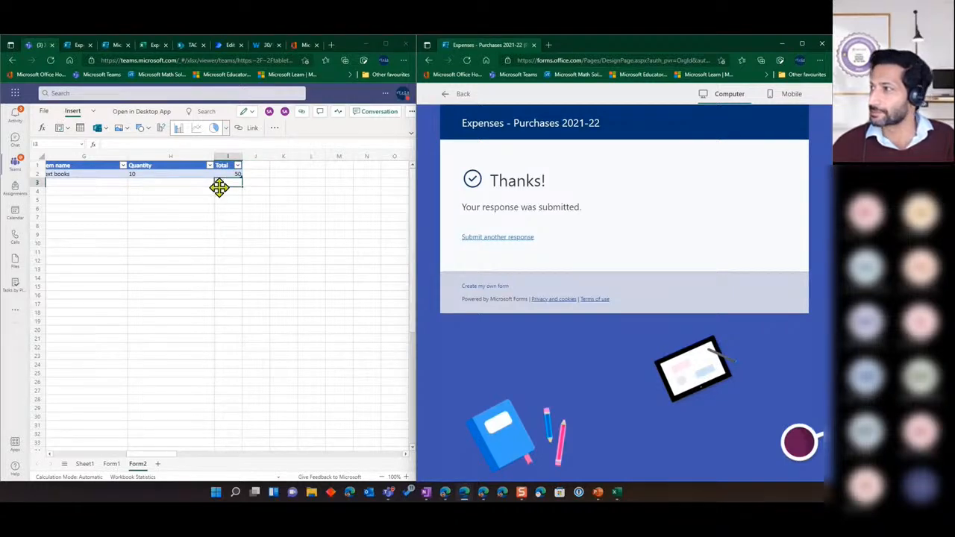
# Close the purchases form window, move the Expenses 2021-22 workbook into its own window and bring up the Expenses form preview beside it.
pyautogui.click(823, 46)
pyautogui.moveTo(160, 46); pyautogui.dragTo(608, 73)
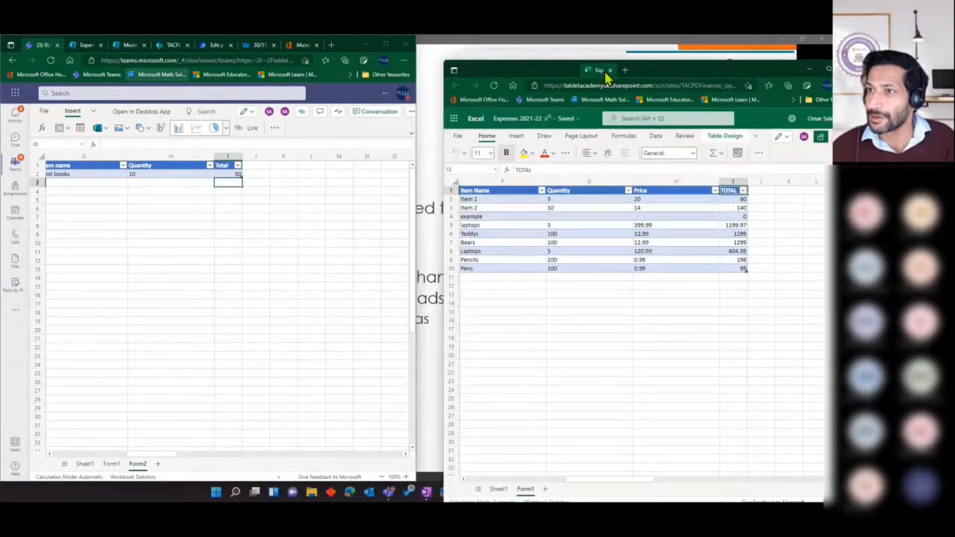
pyautogui.click(78, 46)
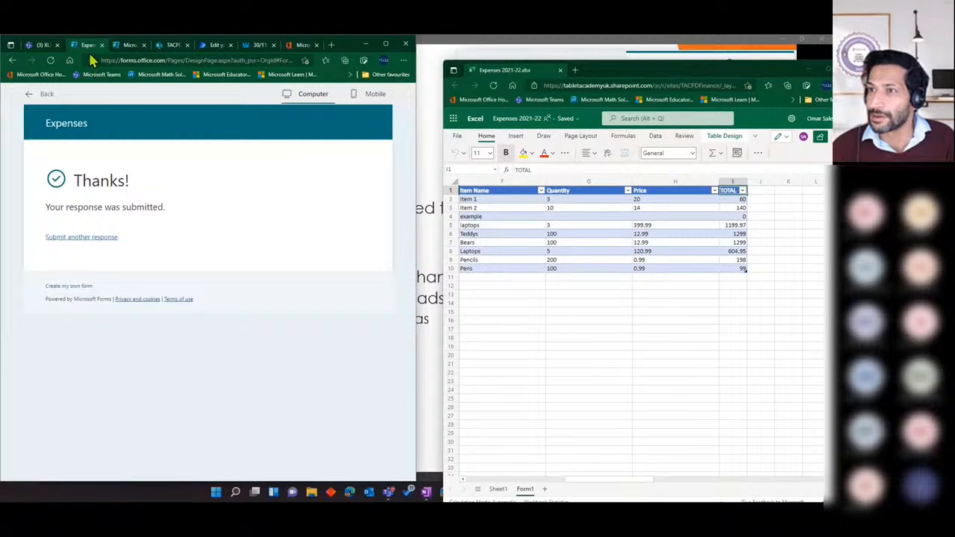
pyautogui.click(47, 46)
pyautogui.click(87, 47)
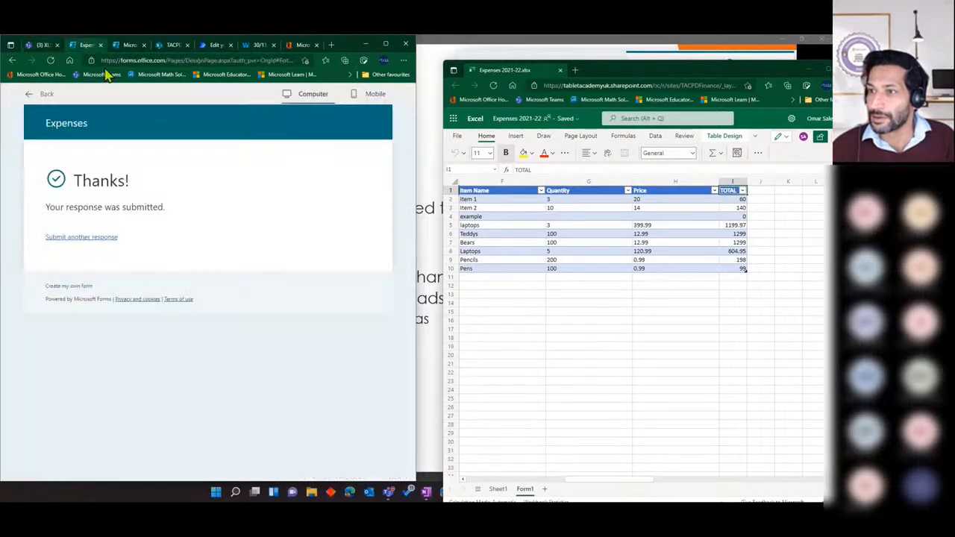
# Move a blank Expenses form preview into its own window and submit a response with item name pens, price 0.99 and quantity 100.
pyautogui.click(80, 239)
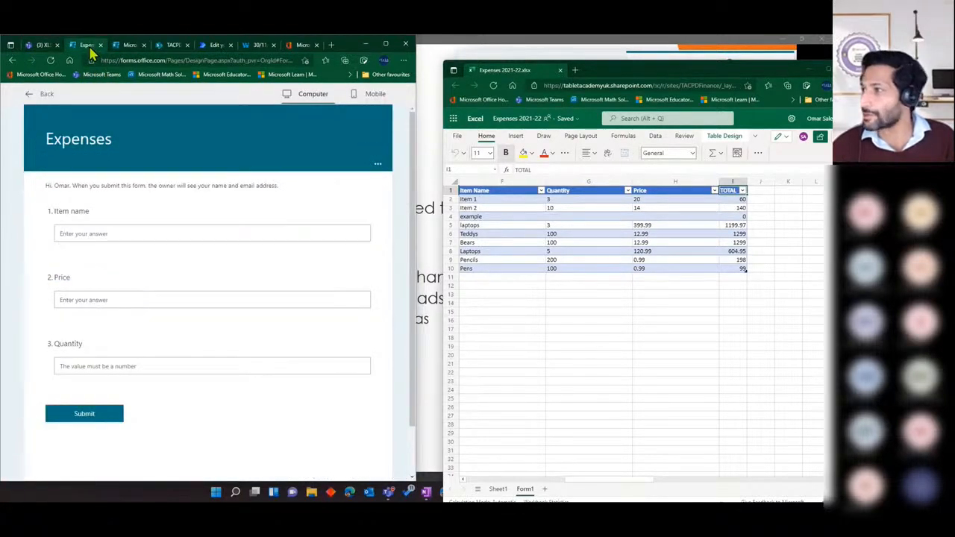
pyautogui.moveTo(87, 46); pyautogui.dragTo(824, 61)
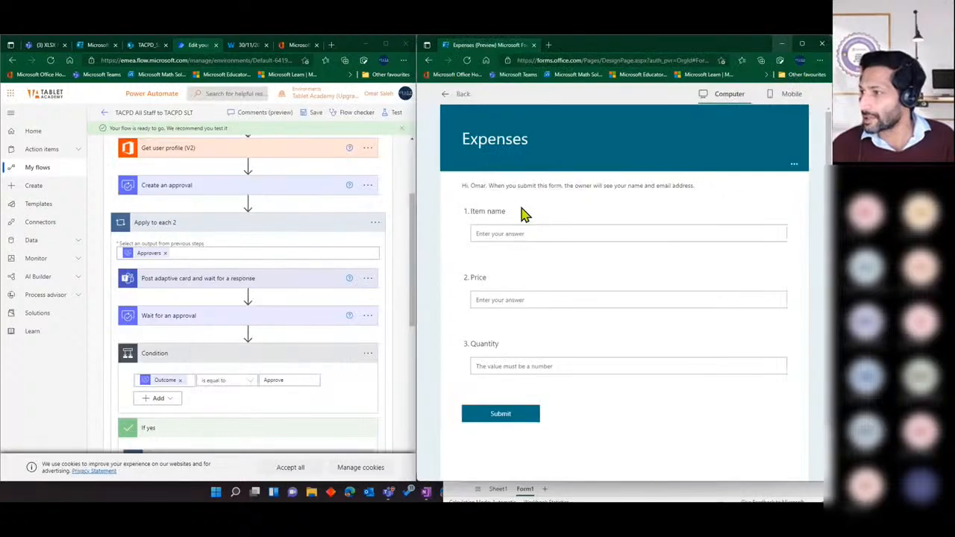
pyautogui.click(523, 233)
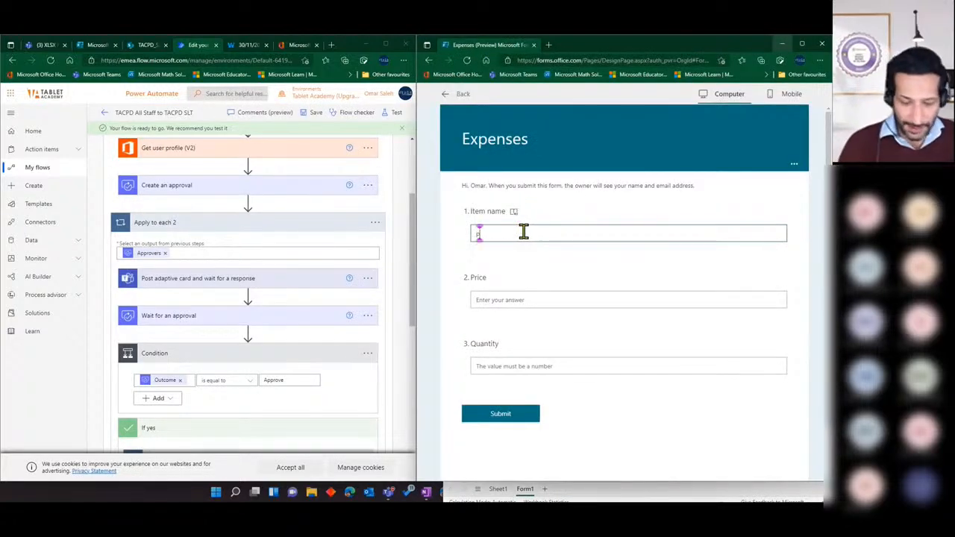
pyautogui.write('pens')
pyautogui.click(500, 303)
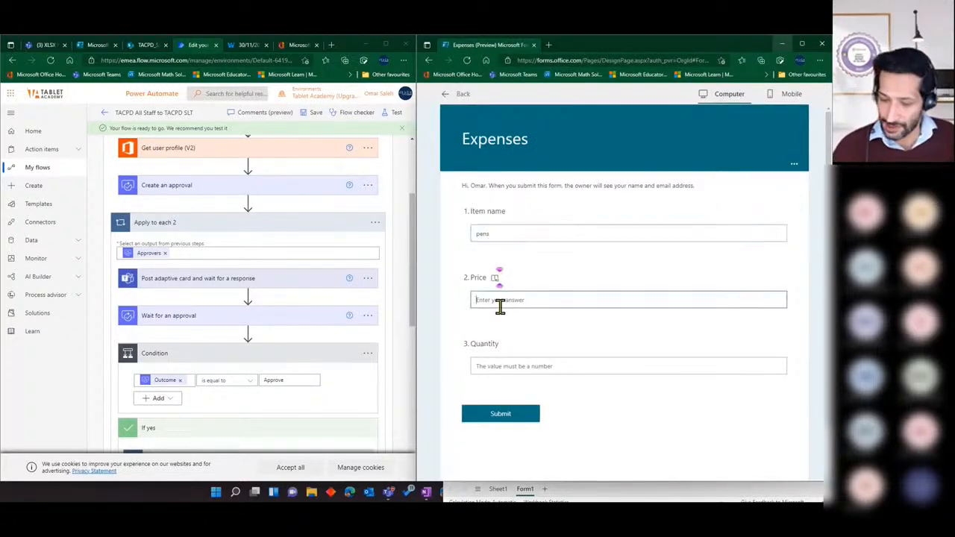
pyautogui.write('0.99')
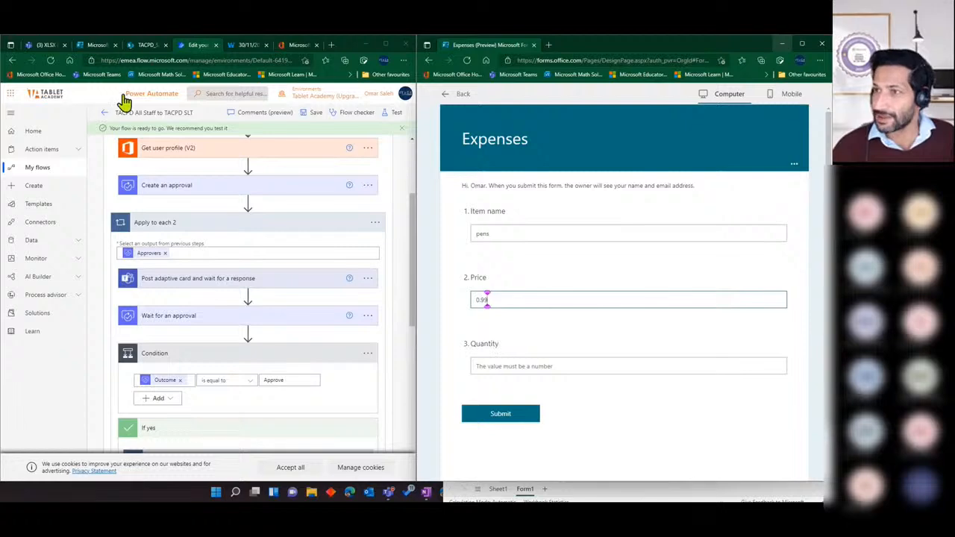
pyautogui.click(101, 45)
pyautogui.click(142, 46)
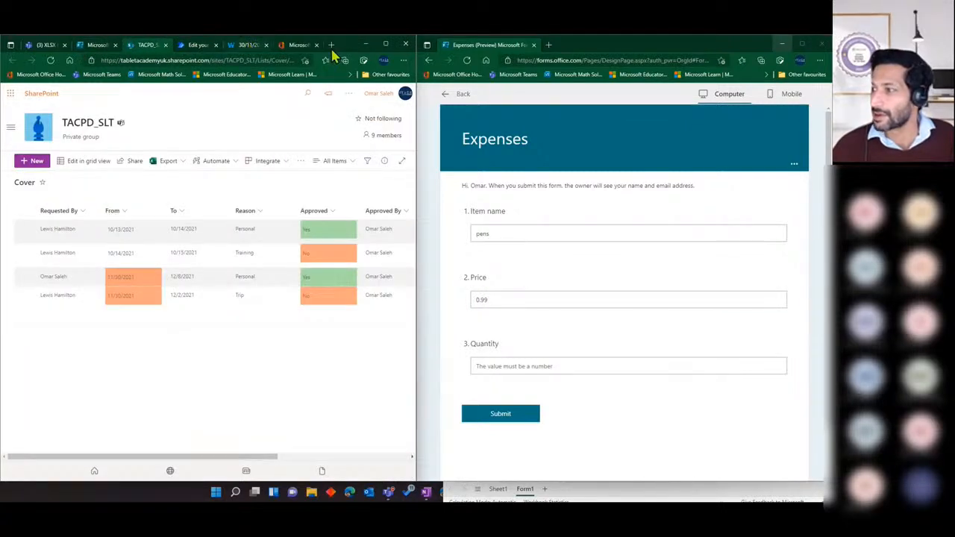
pyautogui.click(510, 364)
pyautogui.write('100')
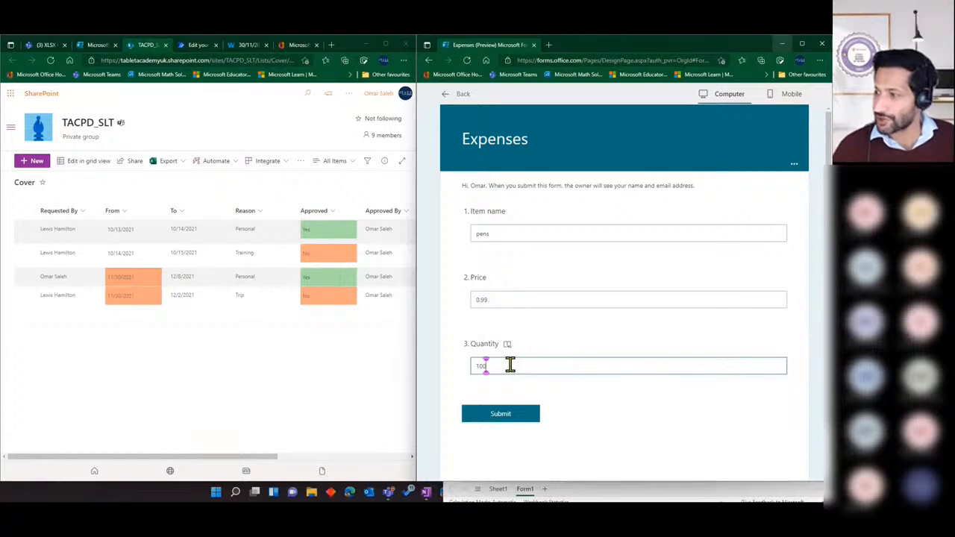
pyautogui.click(497, 415)
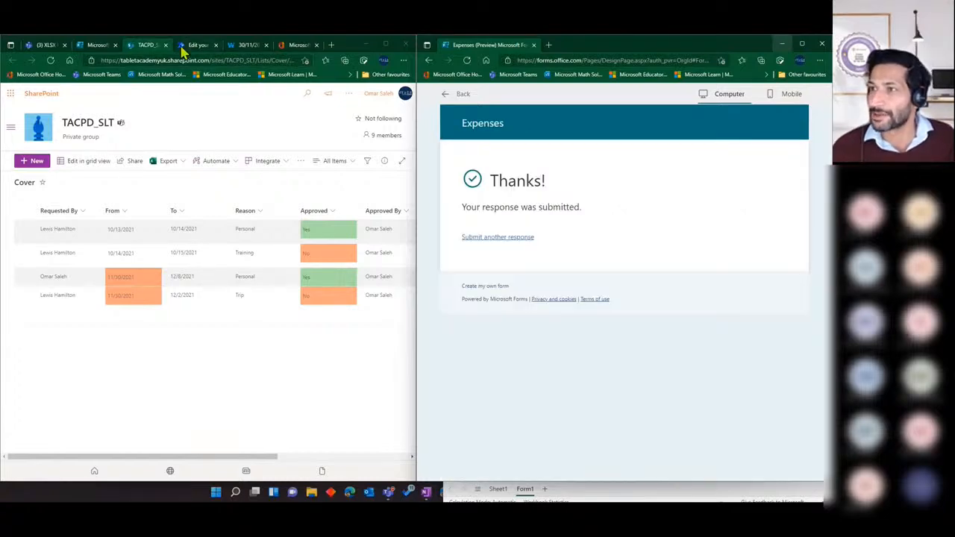
# Bring up the Form2 sheet of Expenses.xlsx in a maximized window and review the response columns and the Total column.
pyautogui.click(89, 47)
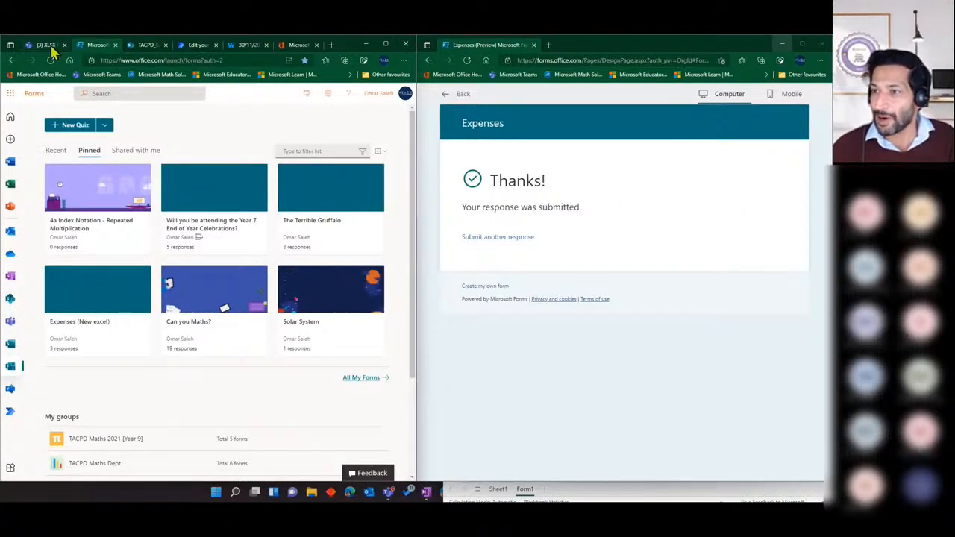
pyautogui.click(50, 45)
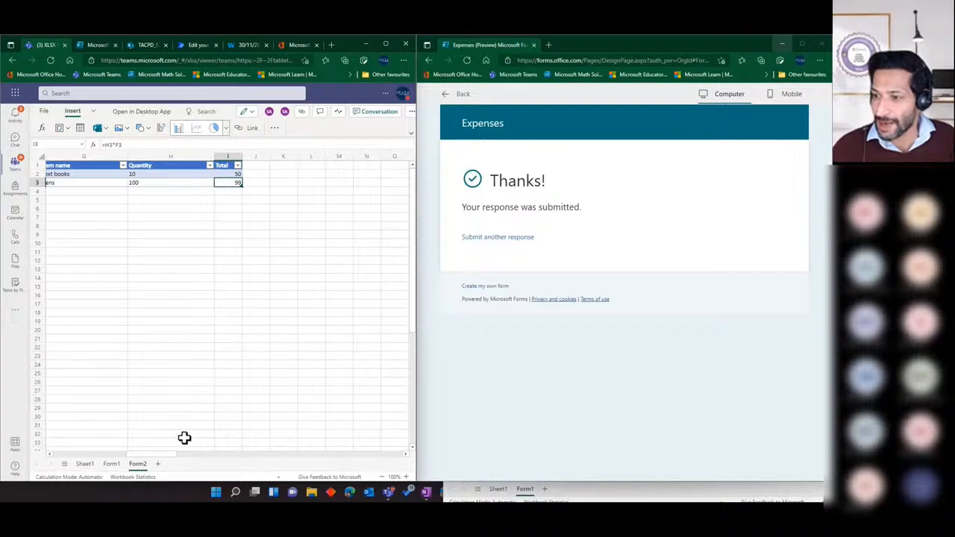
pyautogui.hscroll(-5, 171, 462)
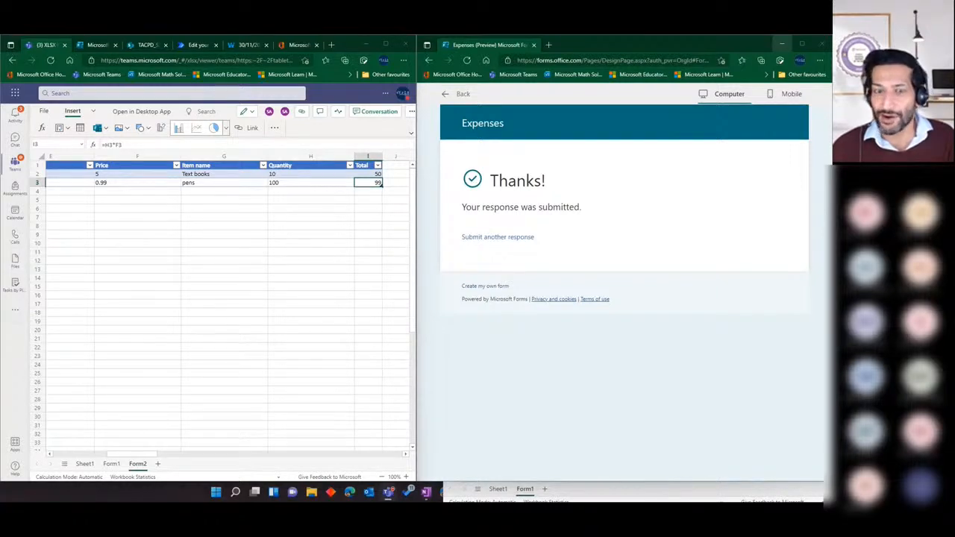
pyautogui.click(388, 44)
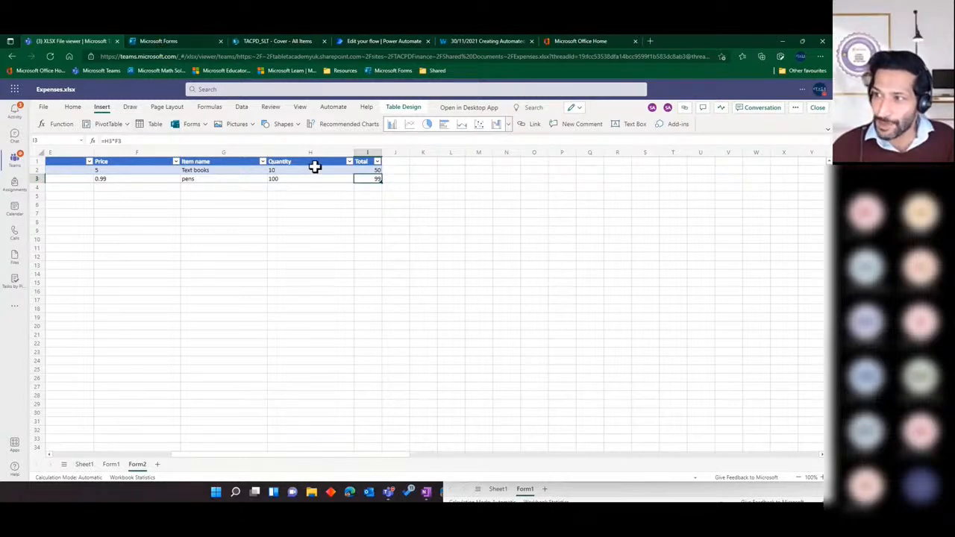
pyautogui.click(366, 155)
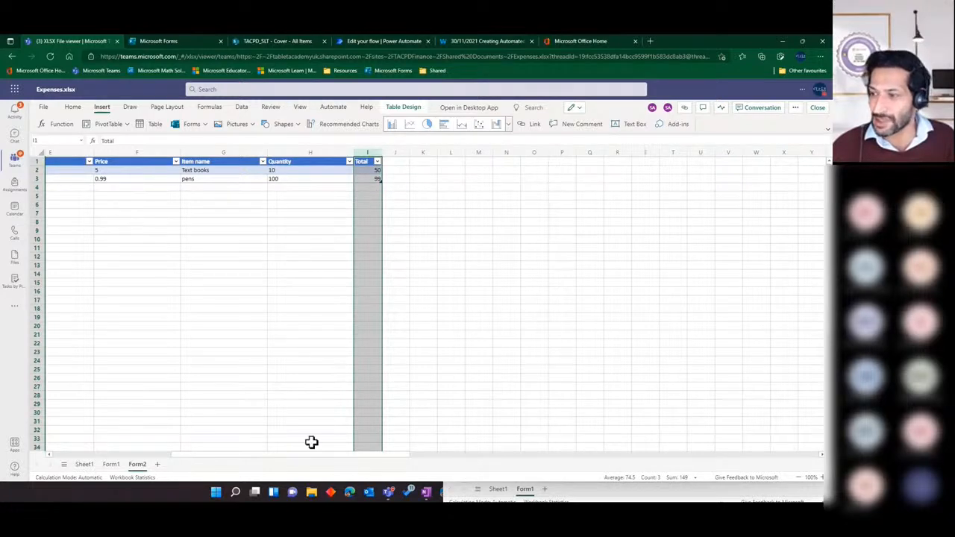
pyautogui.moveTo(301, 455); pyautogui.dragTo(206, 460)
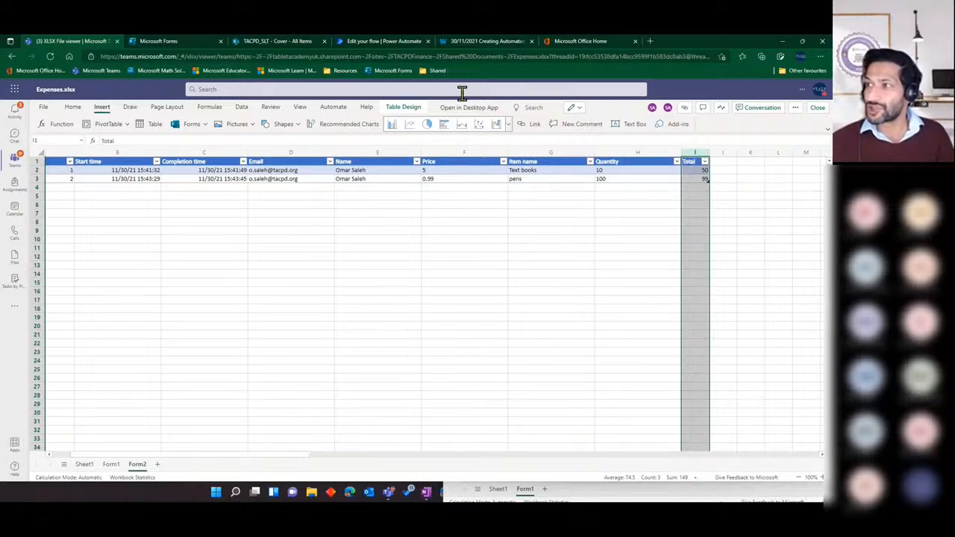
# Open the Expenses (New excel) form in Microsoft Forms and view its responses page.
pyautogui.click(181, 47)
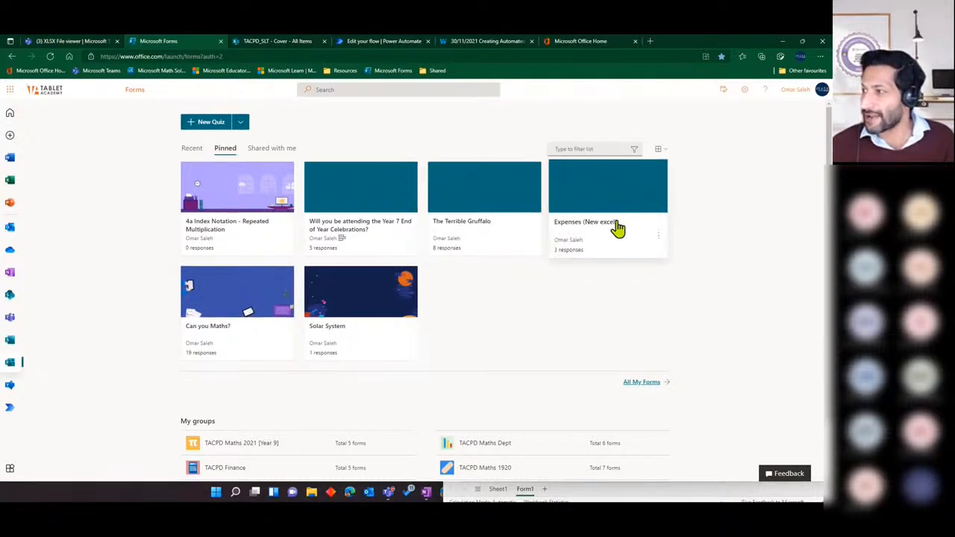
pyautogui.click(605, 240)
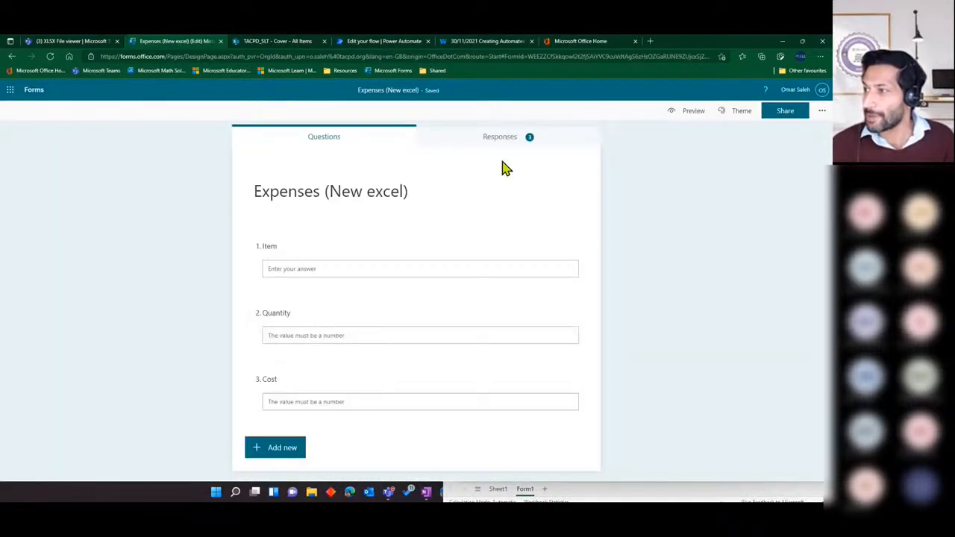
pyautogui.click(494, 144)
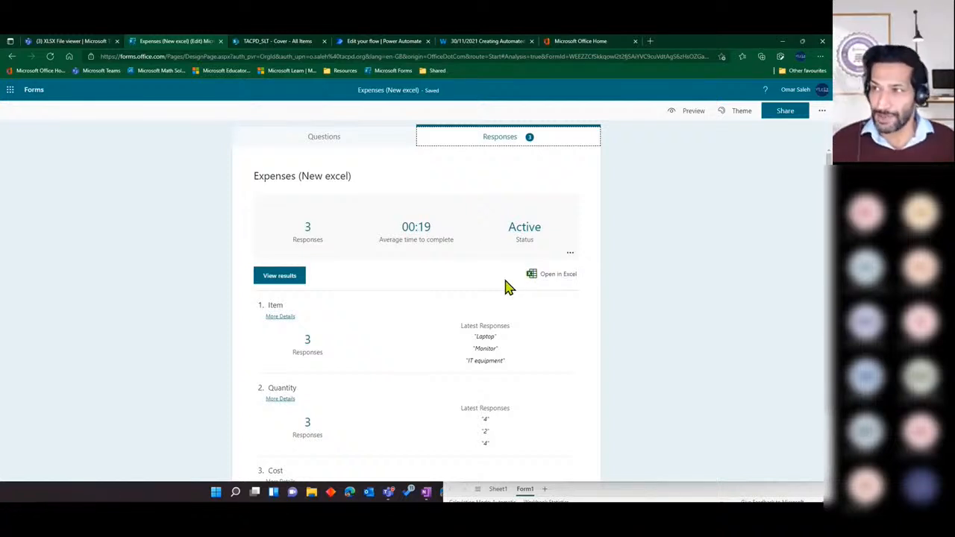
# Return to Expenses.xlsx and show the options available for its linked form.
pyautogui.click(67, 43)
pyautogui.click(204, 124)
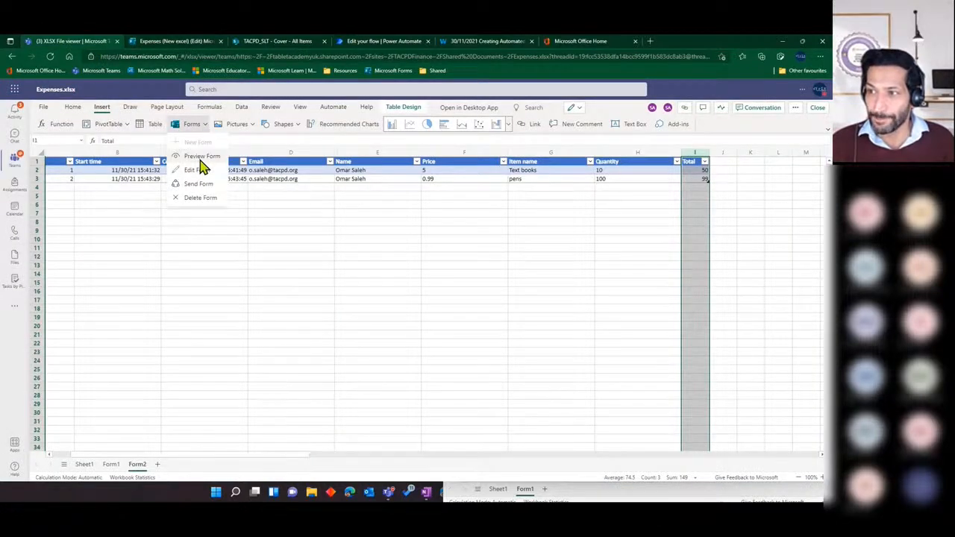
pyautogui.click(694, 176)
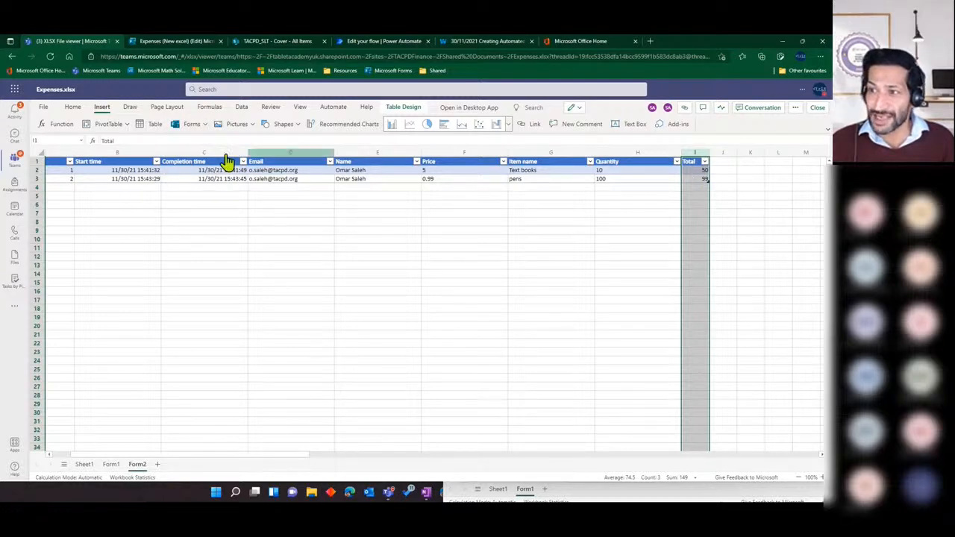
# Show the 2021-22 expenses channel files, reopen Expenses.xlsx from there and return to the file list.
pyautogui.click(15, 166)
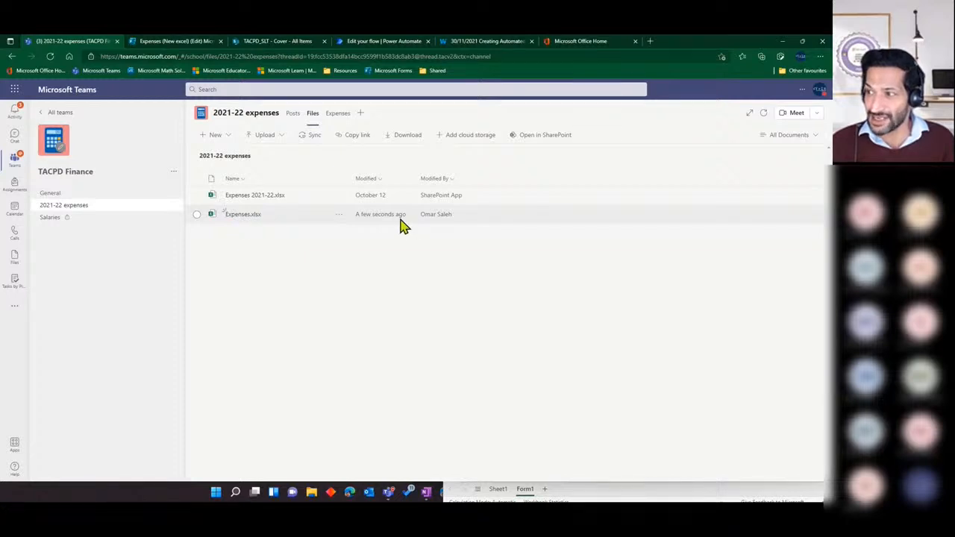
pyautogui.click(244, 216)
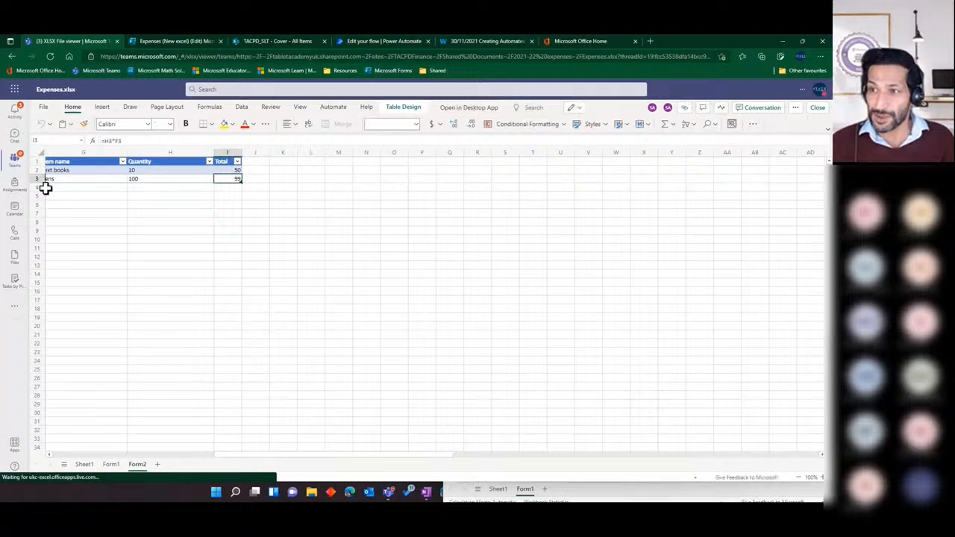
pyautogui.click(15, 161)
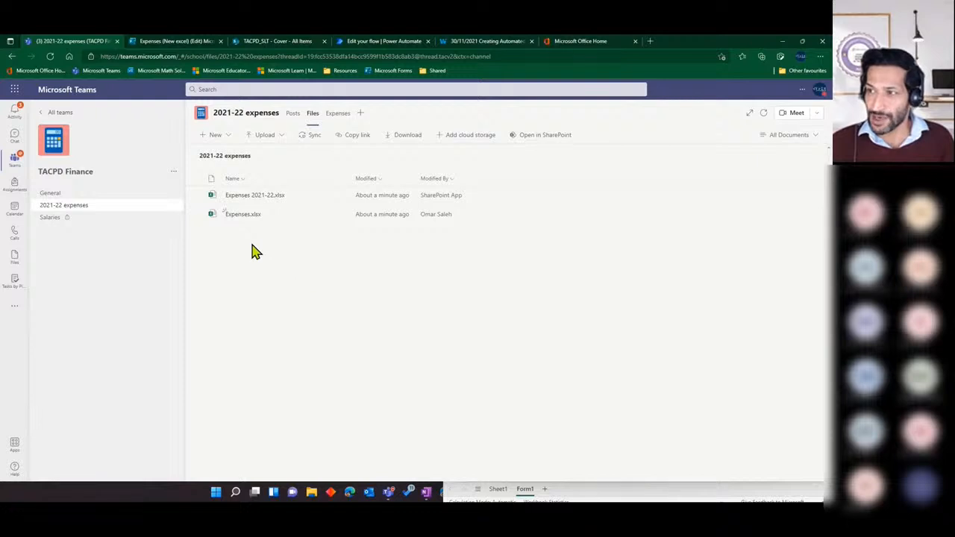
# Create an Excel workbook named test in the 2021-22 expenses channel files and show its options for inserting a form.
pyautogui.click(228, 138)
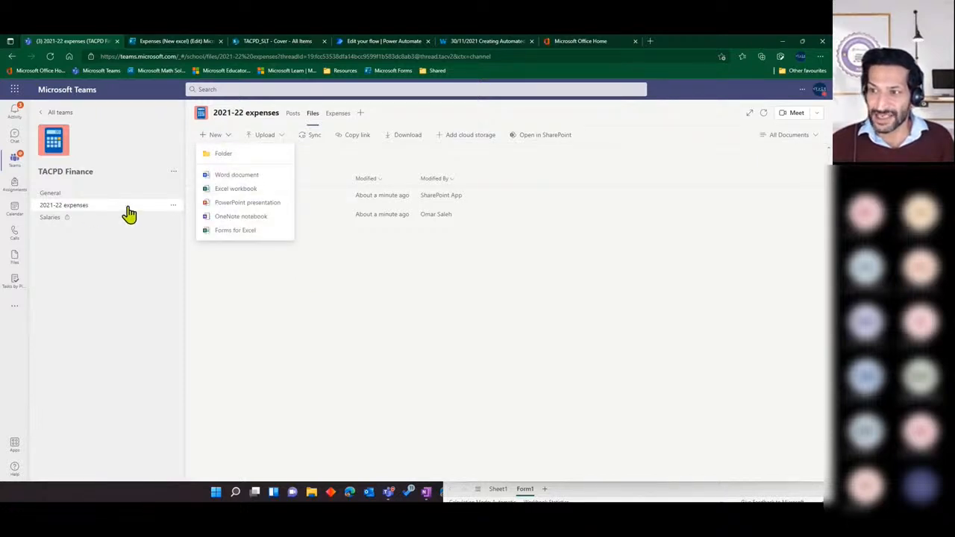
pyautogui.click(242, 194)
pyautogui.click(377, 273)
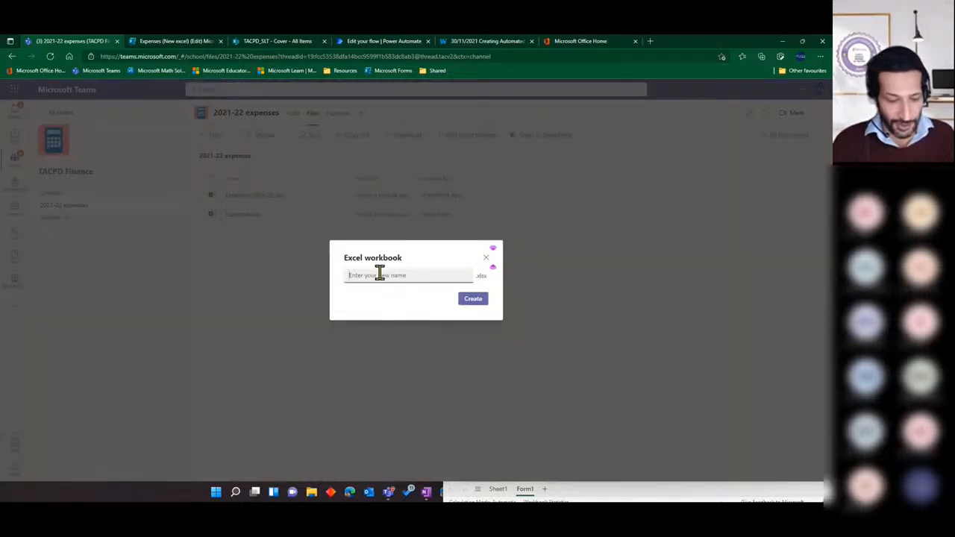
pyautogui.write('test')
pyautogui.press('Return')
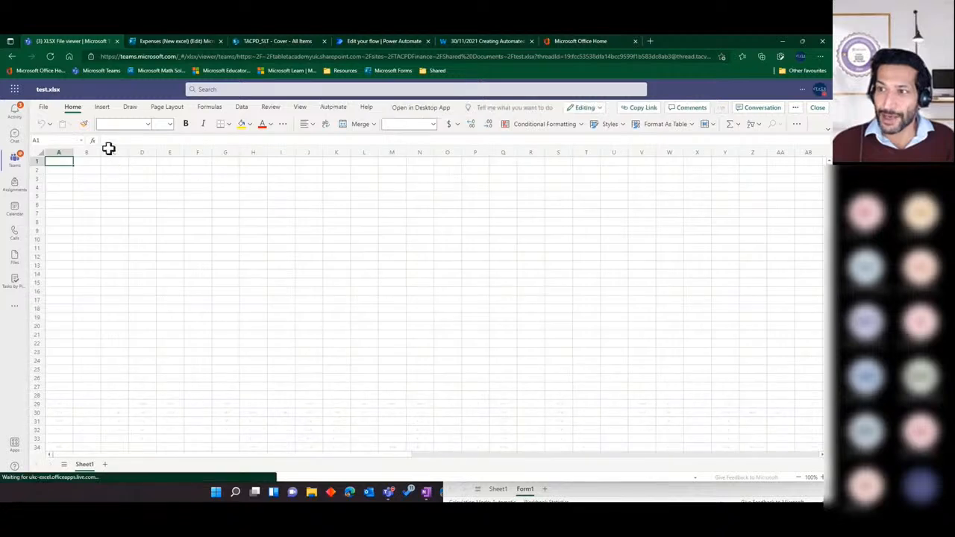
pyautogui.click(103, 109)
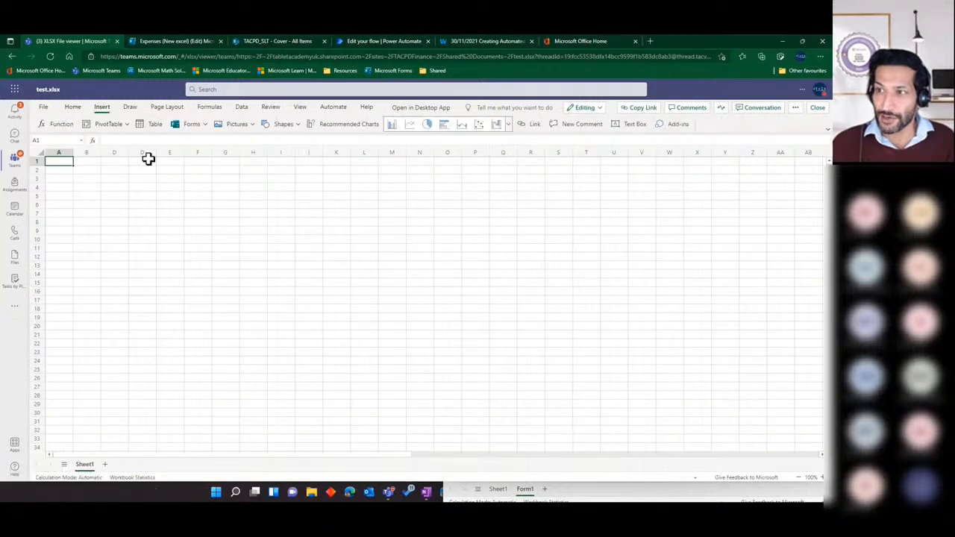
pyautogui.click(206, 125)
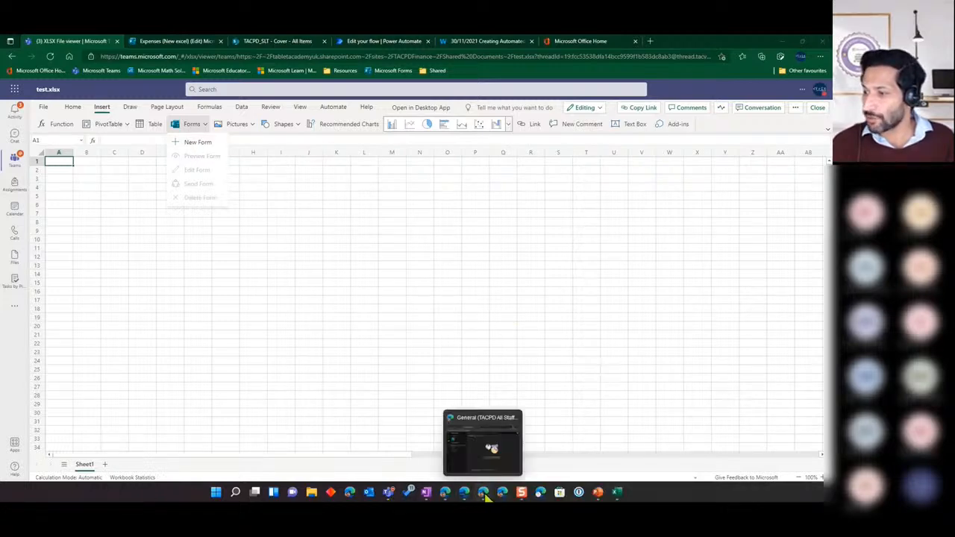
# Switch to the other account's browser window and open the copied Expenses form link in a new tab.
pyautogui.click(486, 496)
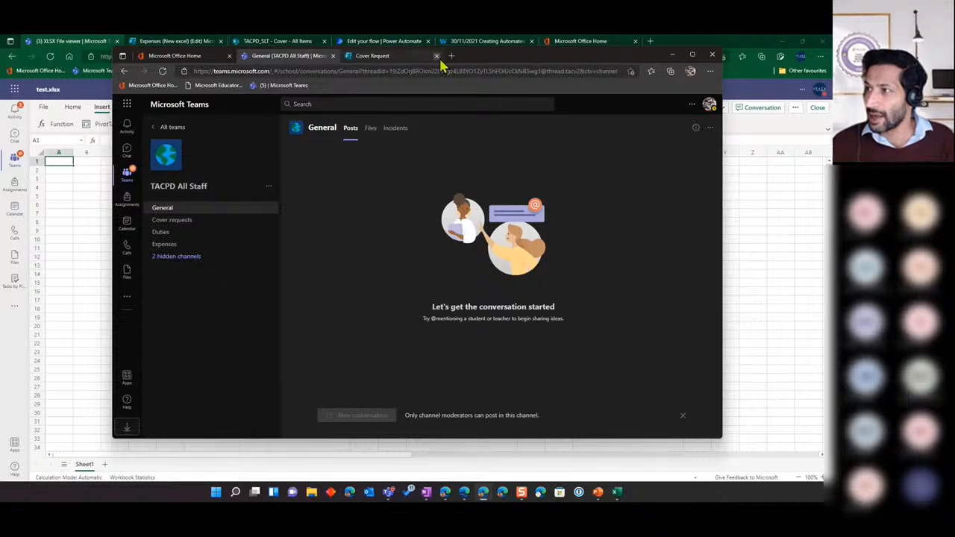
pyautogui.click(451, 56)
pyautogui.rightClick(330, 71)
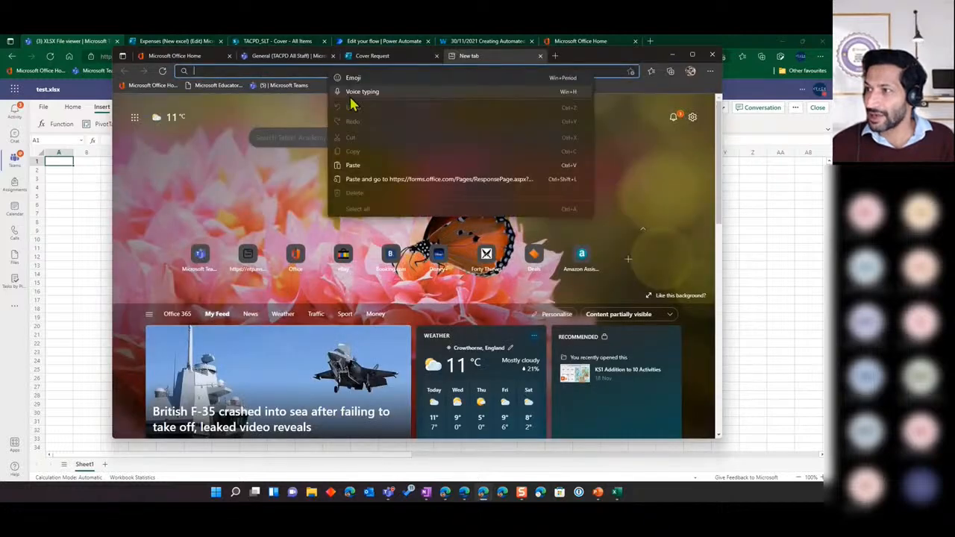
pyautogui.click(376, 180)
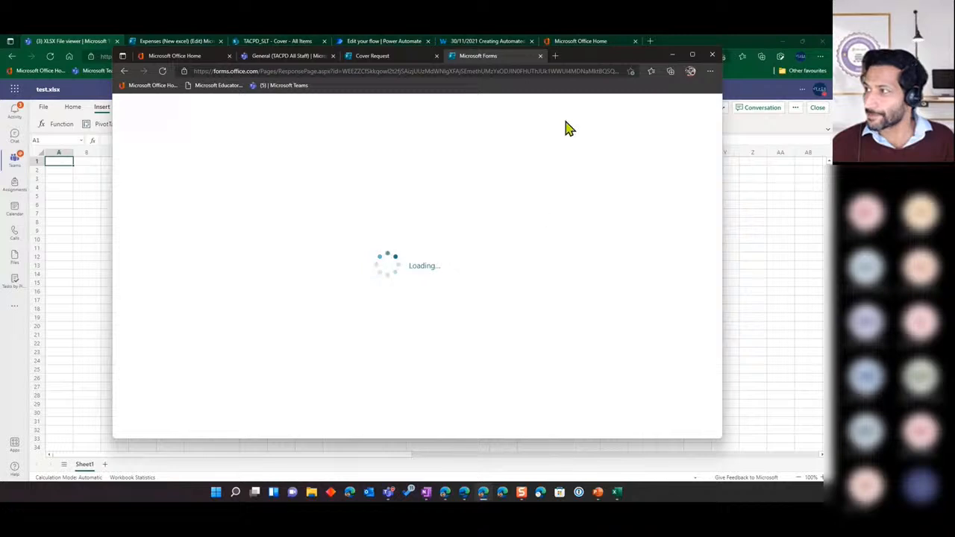
pyautogui.click(364, 72)
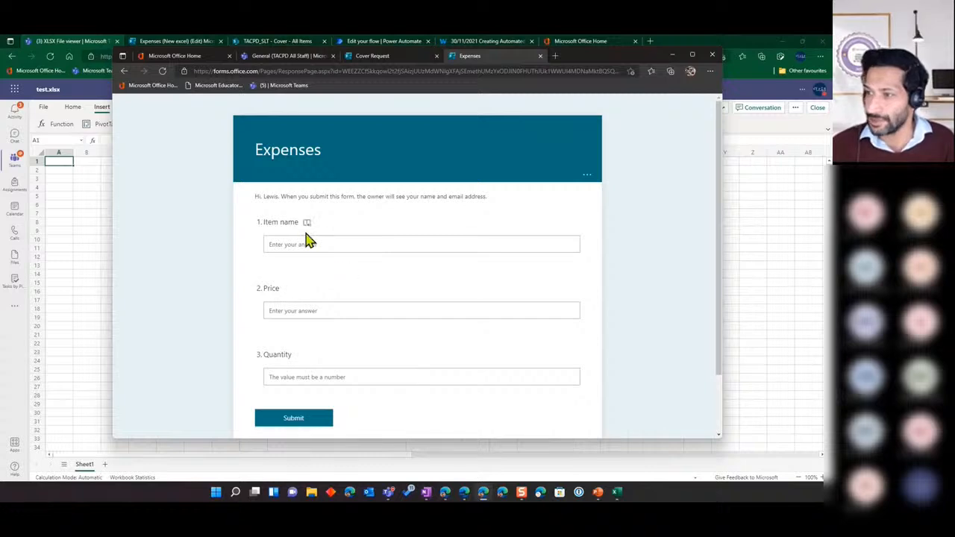
# Fill in the Expenses form with item name Paper, price 0.10 and quantity 1000, and submit the response.
pyautogui.click(300, 243)
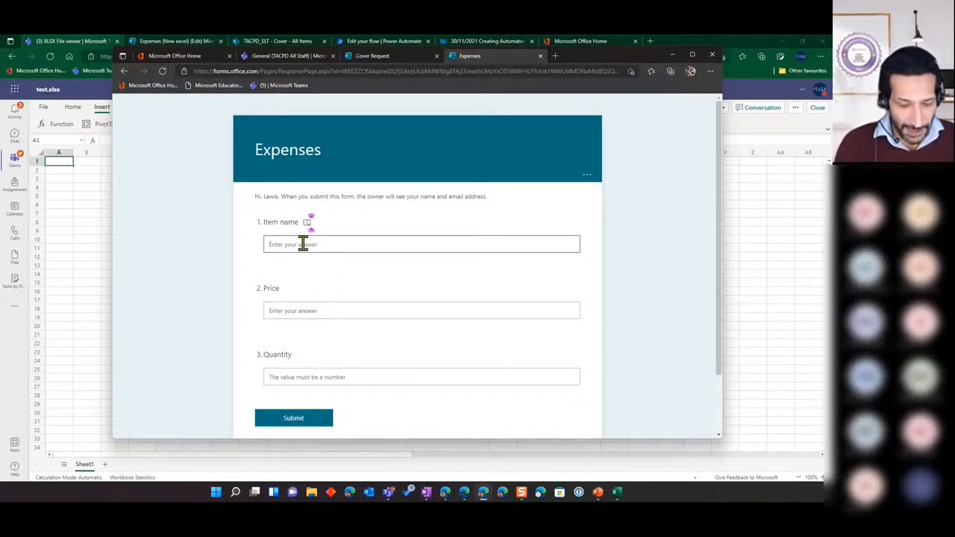
pyautogui.write('Paper')
pyautogui.click(286, 308)
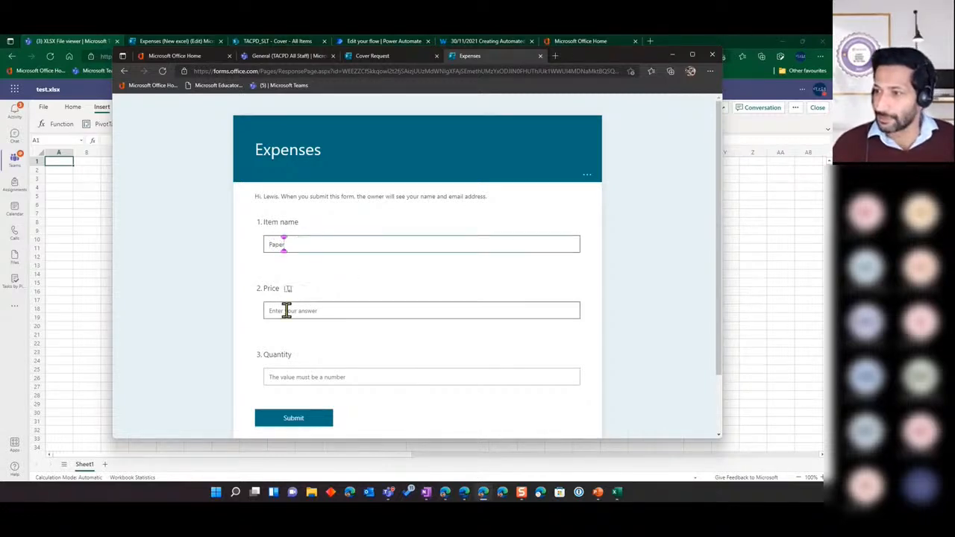
pyautogui.write('0.10')
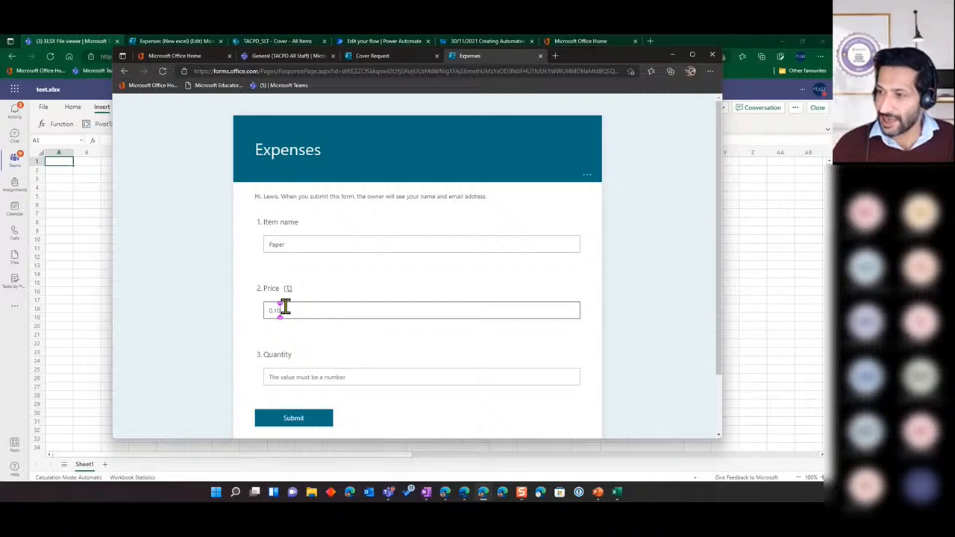
pyautogui.click(303, 379)
pyautogui.write('1000')
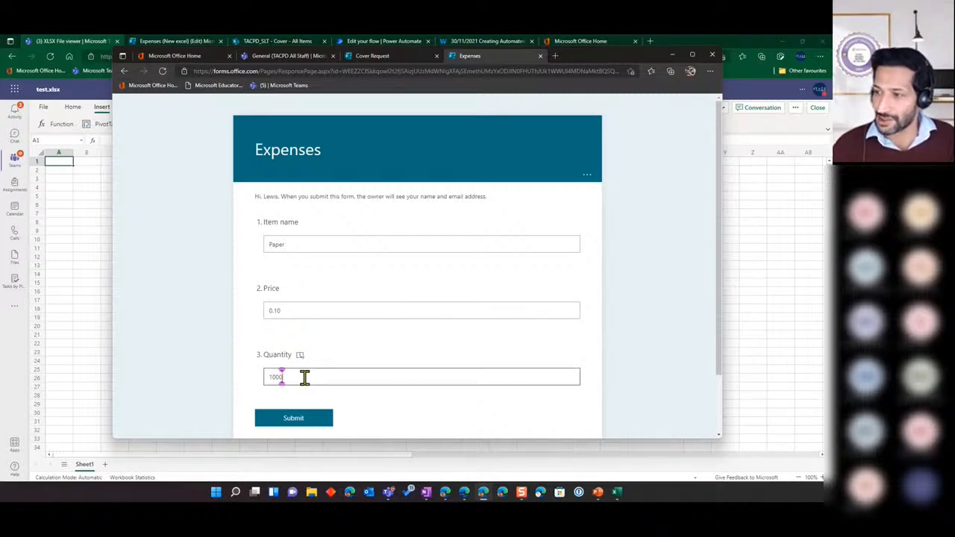
pyautogui.click(299, 418)
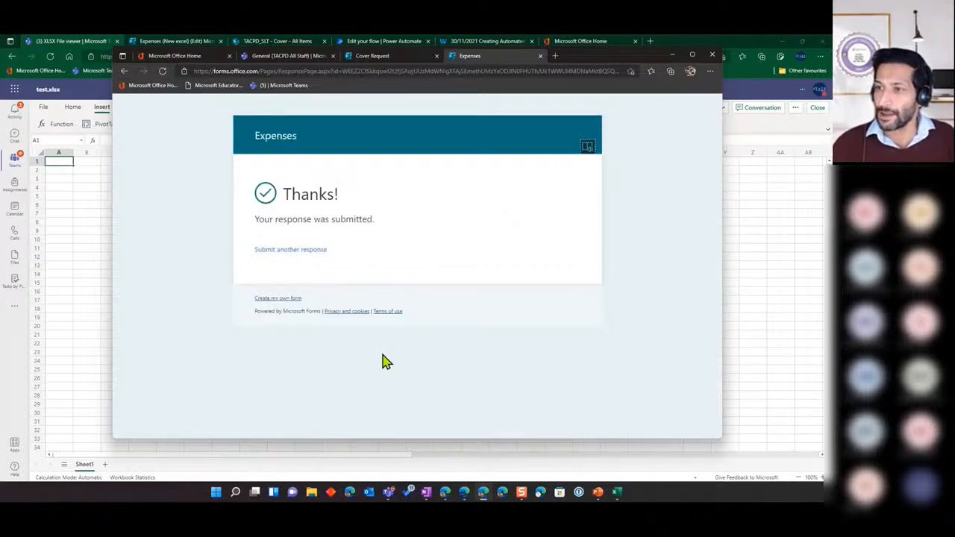
# Return to Teams in the main browser window, open Expenses.xlsx from the 2021-22 expenses channel and examine the Paper response's email cell.
pyautogui.click(109, 235)
pyautogui.click(175, 42)
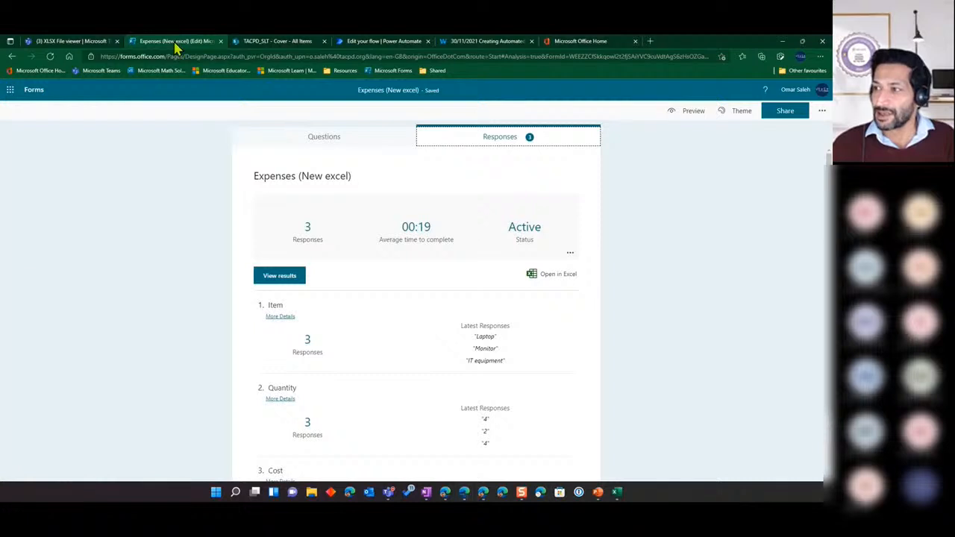
pyautogui.click(90, 42)
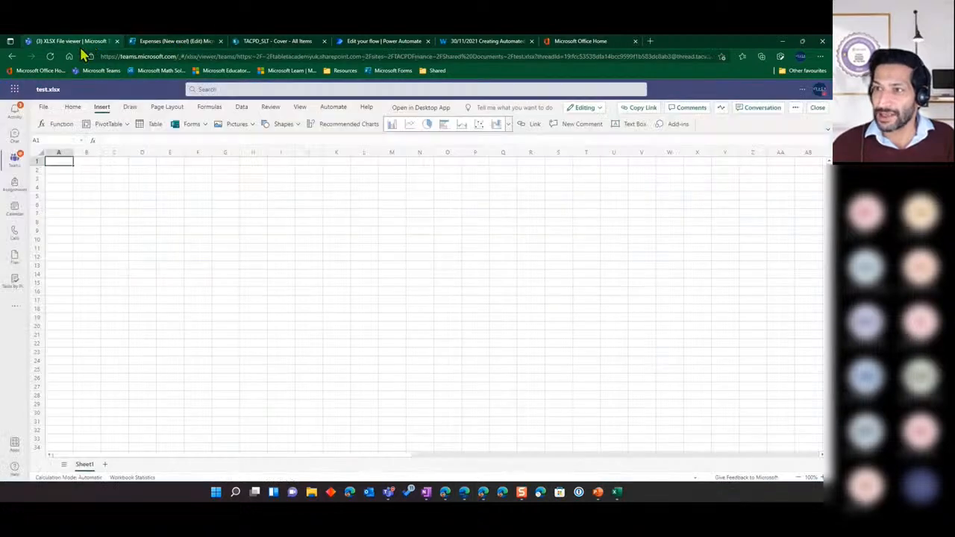
pyautogui.click(15, 159)
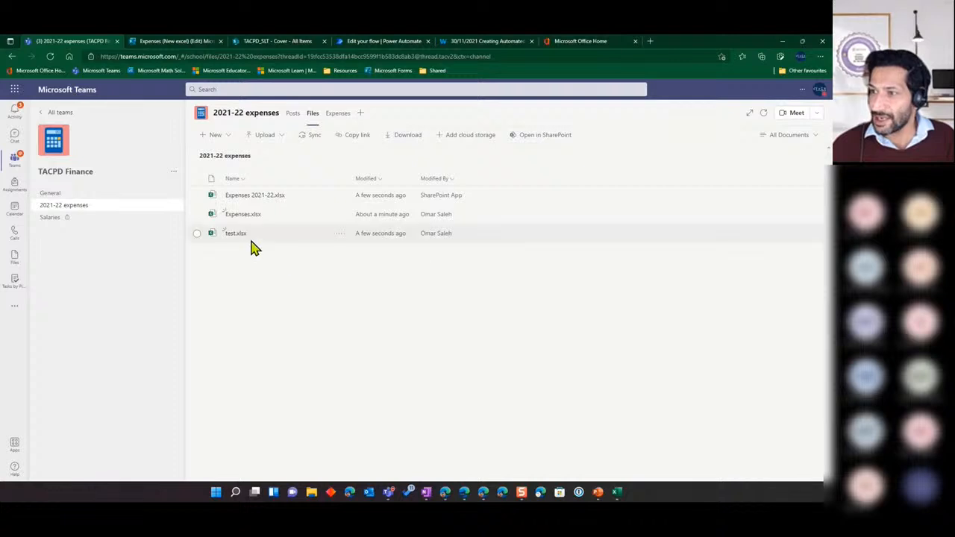
pyautogui.click(245, 215)
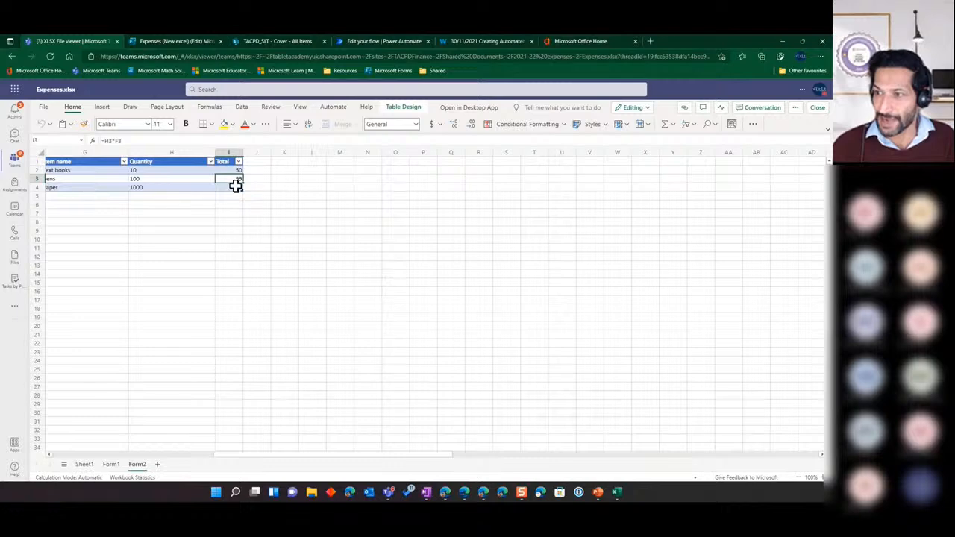
pyautogui.moveTo(290, 460); pyautogui.dragTo(137, 460)
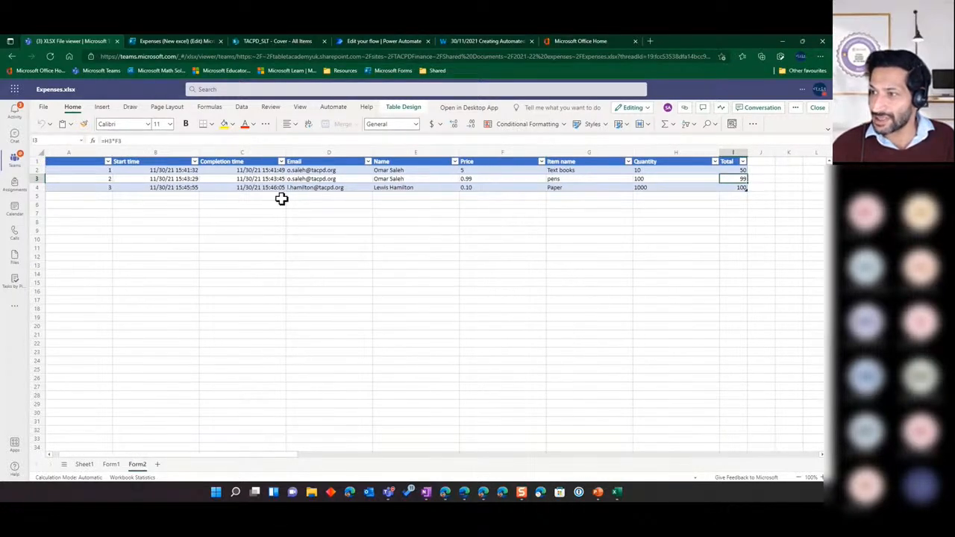
pyautogui.click(311, 187)
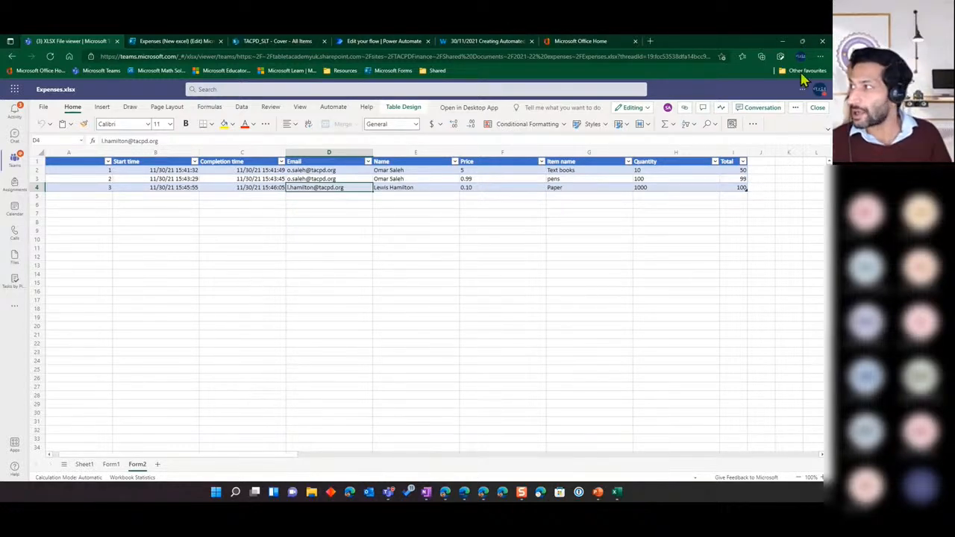
# Minimise the browser windows and bring the PowerPoint slide show forward at the Data from Forms slide.
pyautogui.click(782, 41)
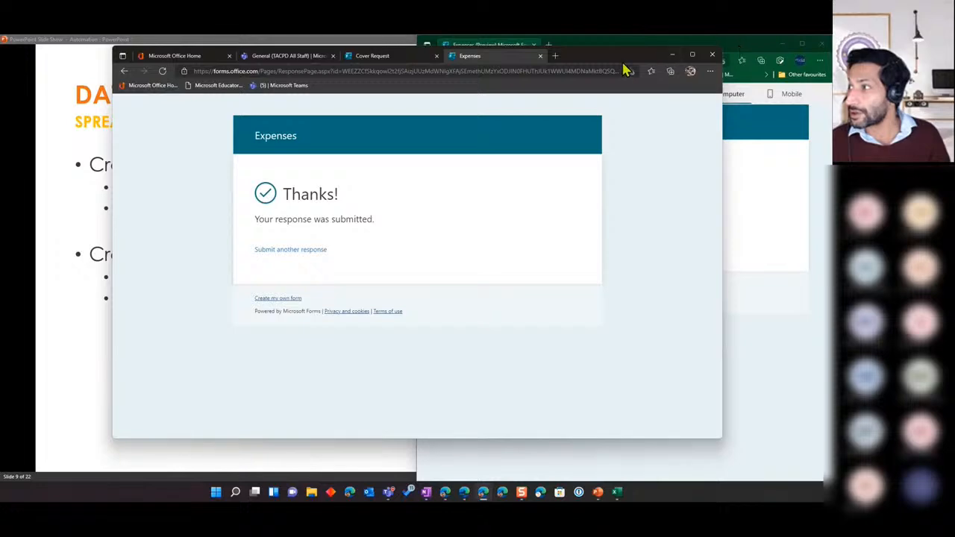
pyautogui.click(674, 54)
pyautogui.click(371, 69)
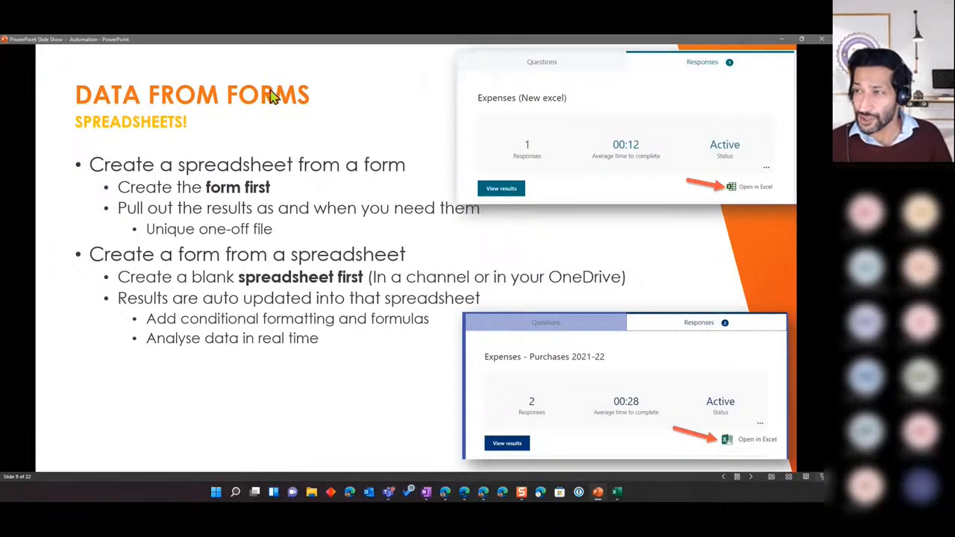
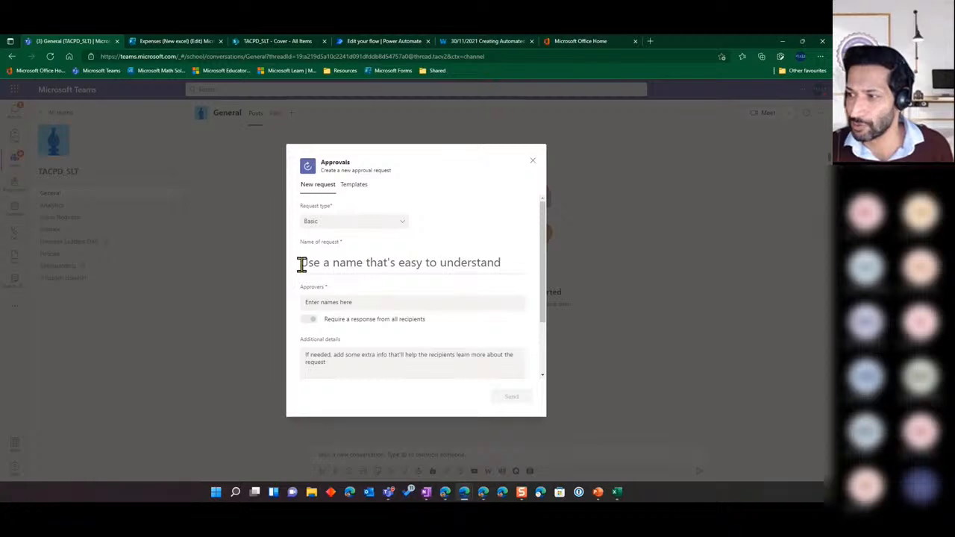
# Examine the fields of the new basic approval request, including attachments and custom responses, and close it without sending.
pyautogui.scroll(-2, 452, 279)
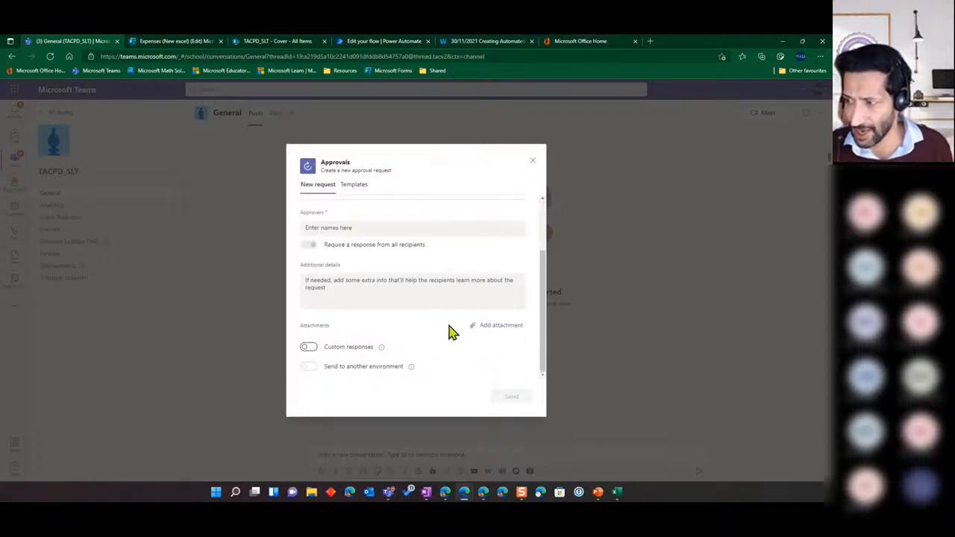
pyautogui.scroll(1, 426, 331)
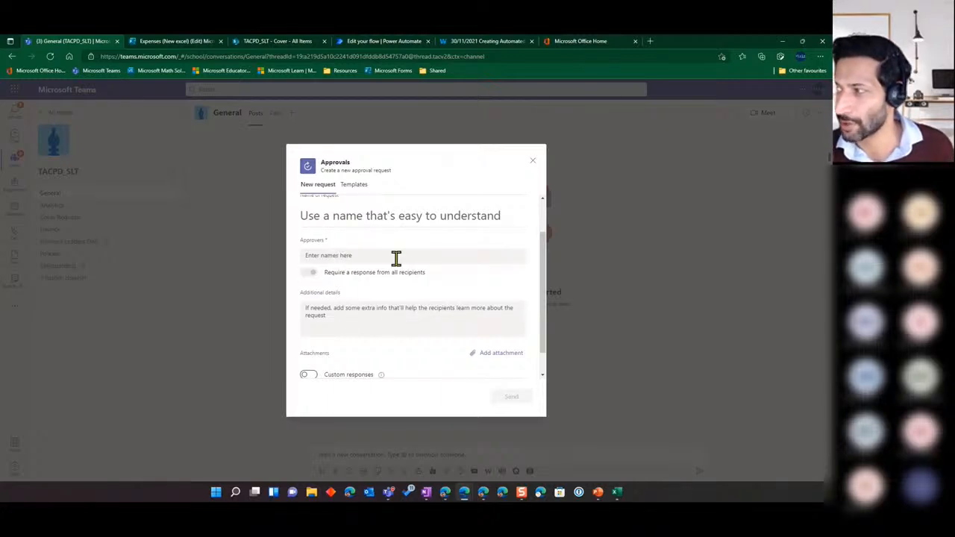
pyautogui.click(533, 162)
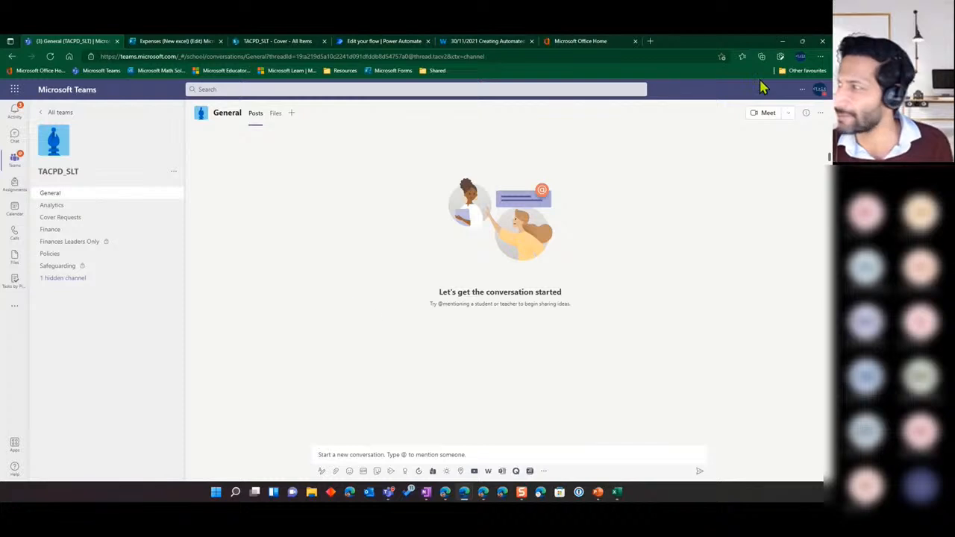
# Return to the PowerPoint slide show and advance from the Send Approvals slide to the PowerAutomate Automation of Tasks slide.
pyautogui.click(782, 43)
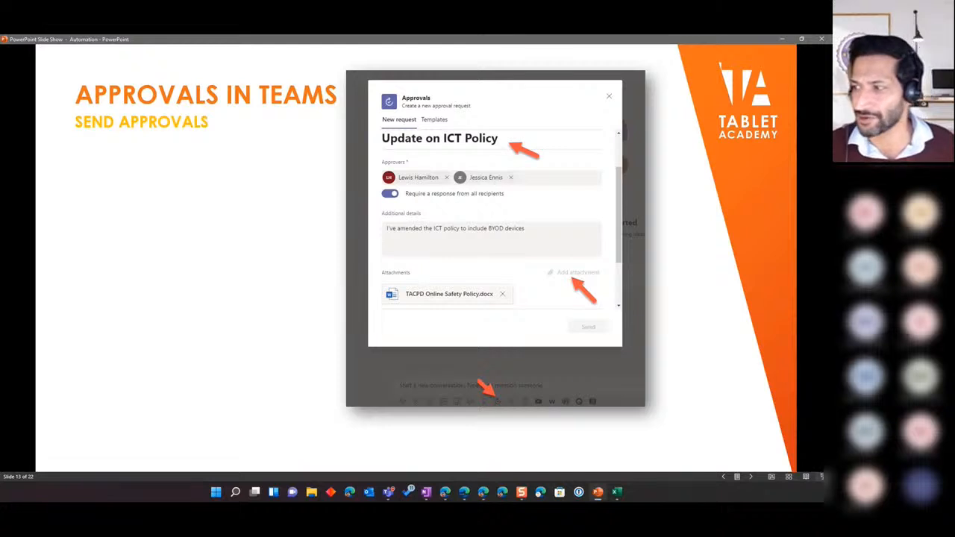
pyautogui.click(274, 282)
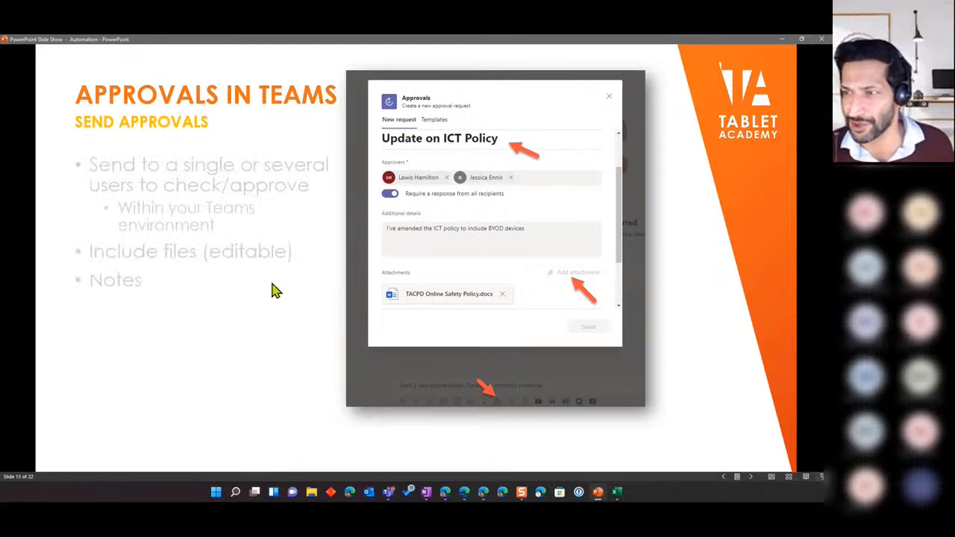
pyautogui.click(249, 317)
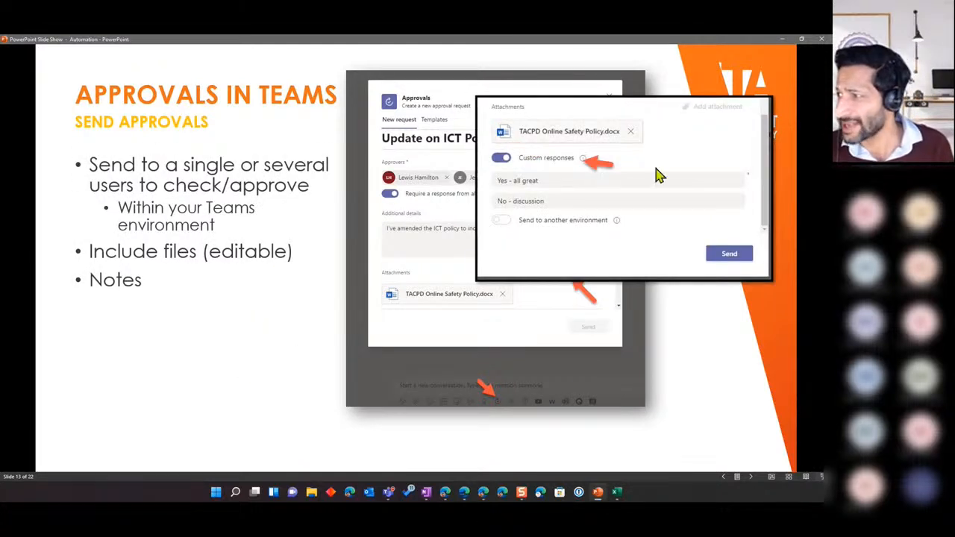
pyautogui.click(440, 232)
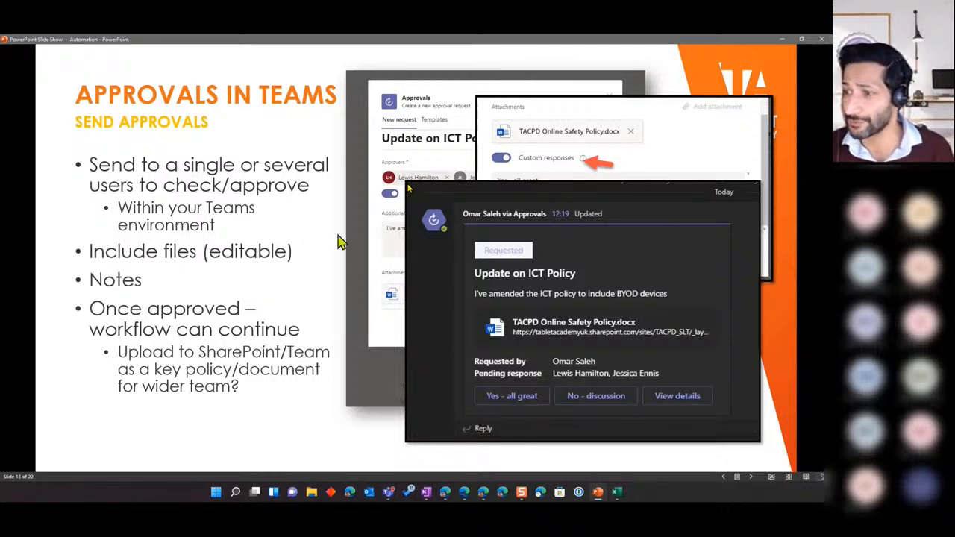
pyautogui.click(272, 340)
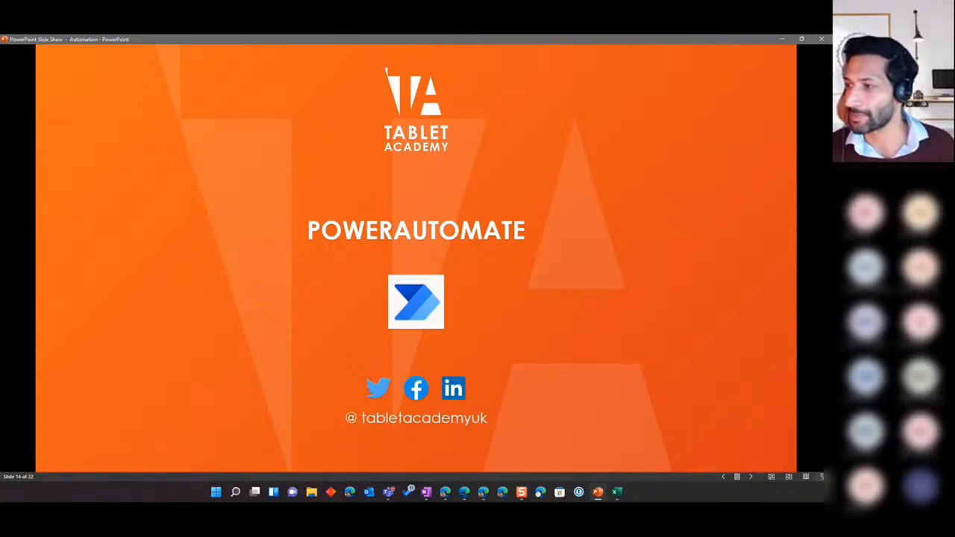
pyautogui.press('Right')
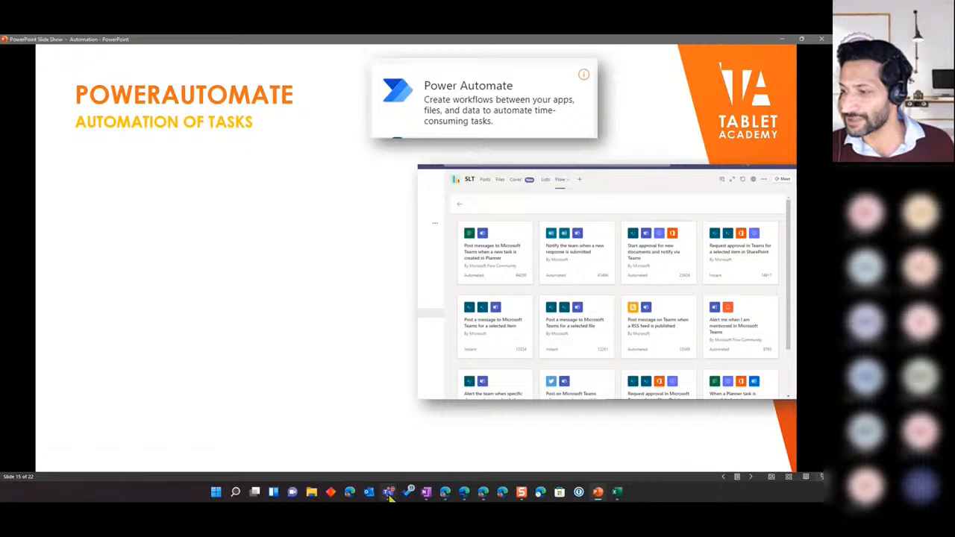
# Switch to the Teams browser window, leave the TACPD_SLT team and open the Power Automate app to view its popular Teams templates.
pyautogui.moveTo(462, 497)
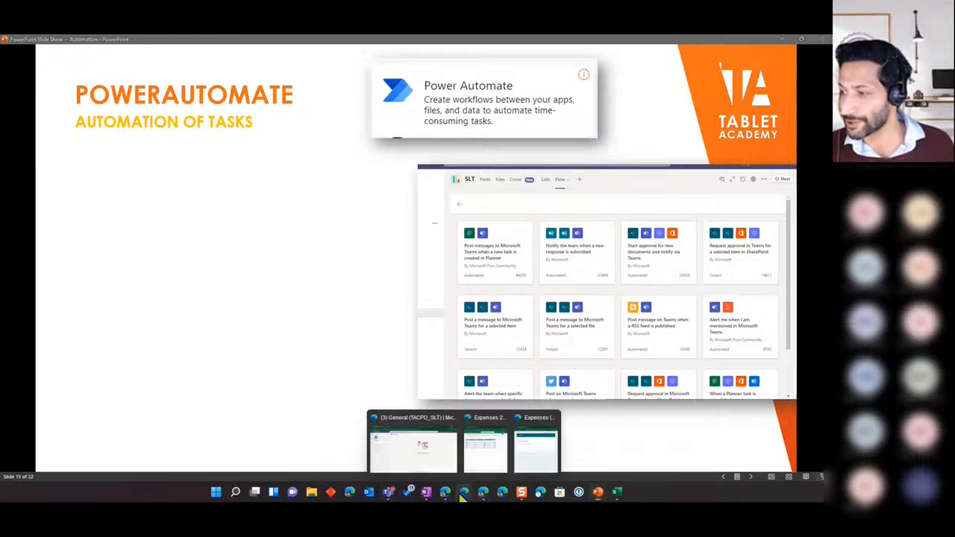
pyautogui.click(427, 458)
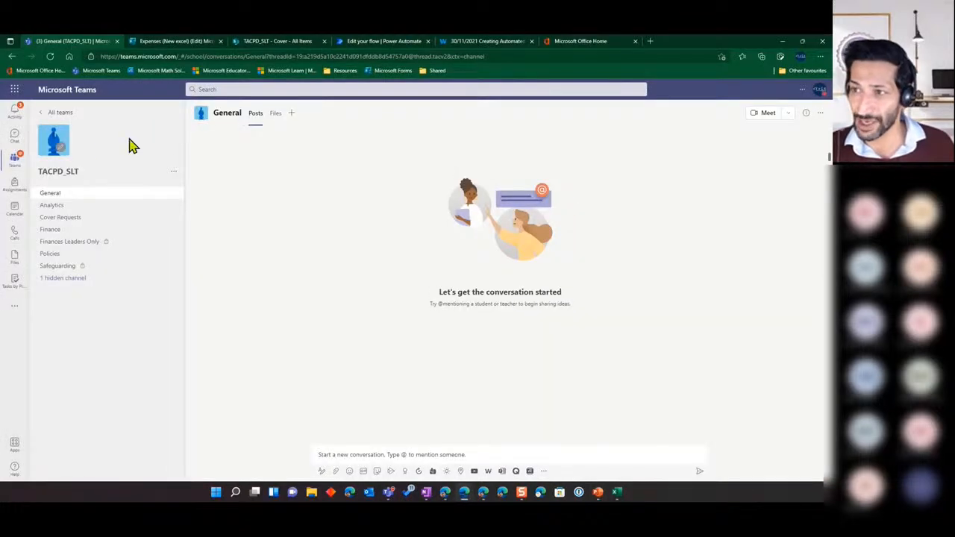
pyautogui.click(52, 113)
pyautogui.click(15, 309)
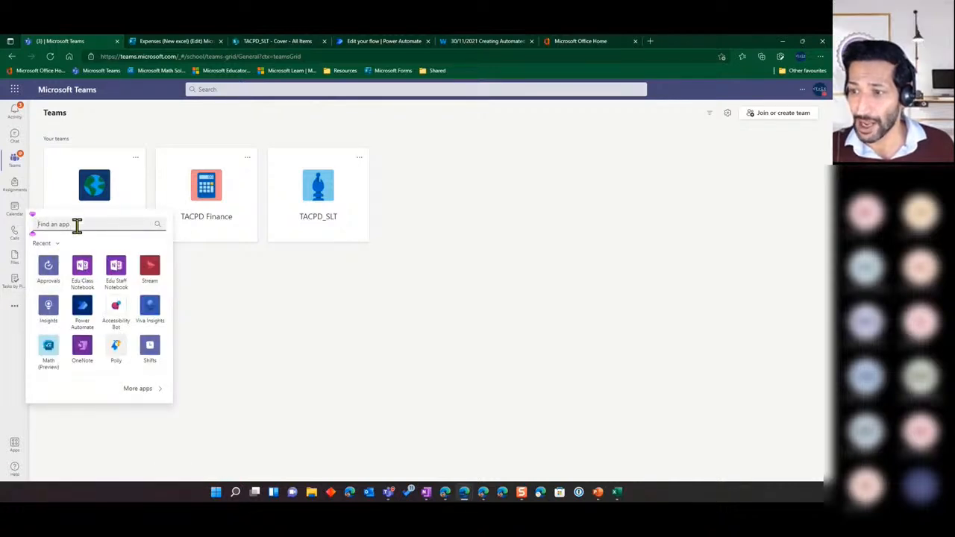
pyautogui.click(82, 316)
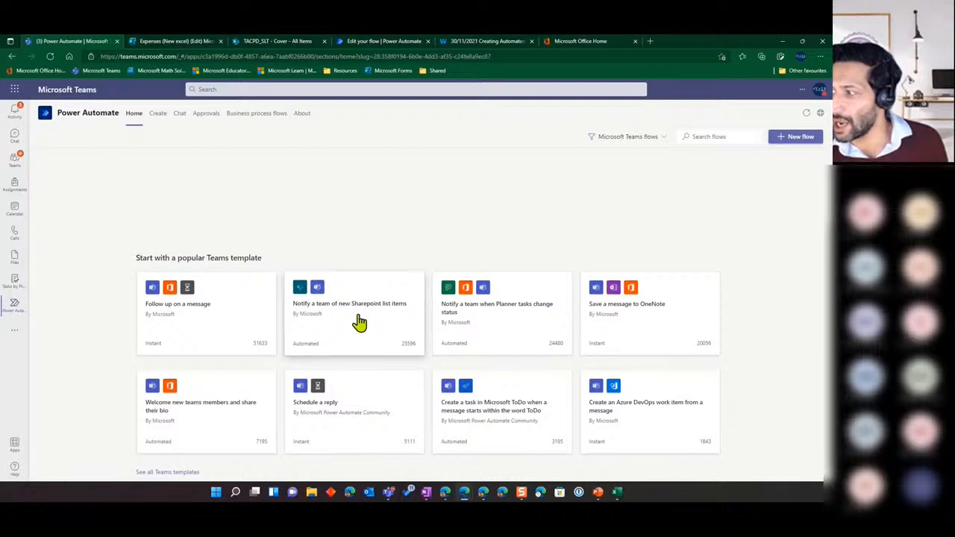
pyautogui.scroll(-1, 359, 321)
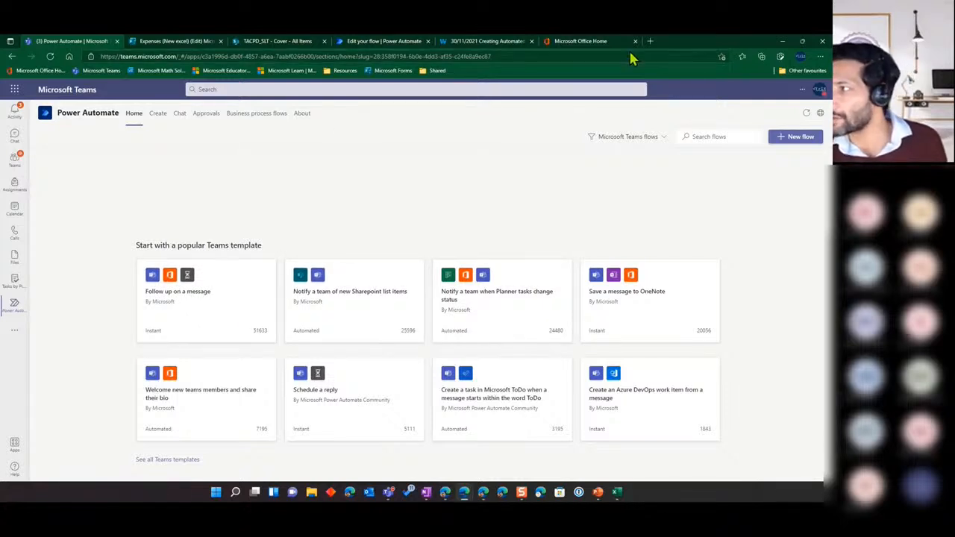
# Open Power Automate from the Microsoft Office home page and look through the flow types and templates offered for creating a flow.
pyautogui.click(611, 42)
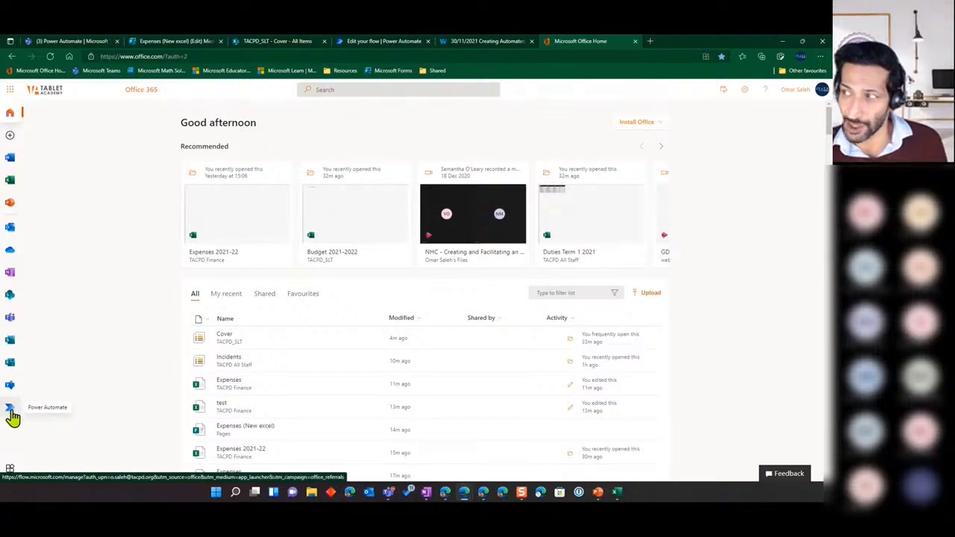
pyautogui.click(10, 412)
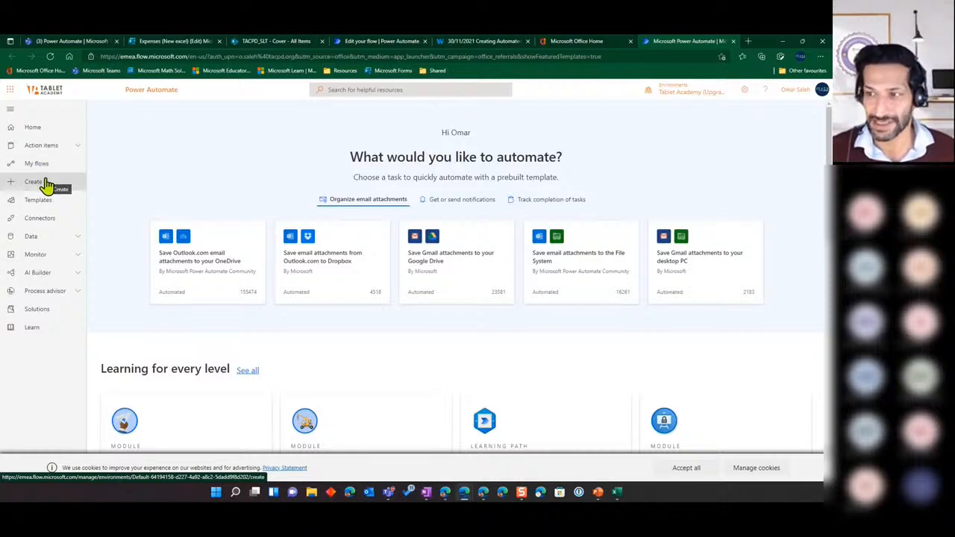
pyautogui.click(45, 184)
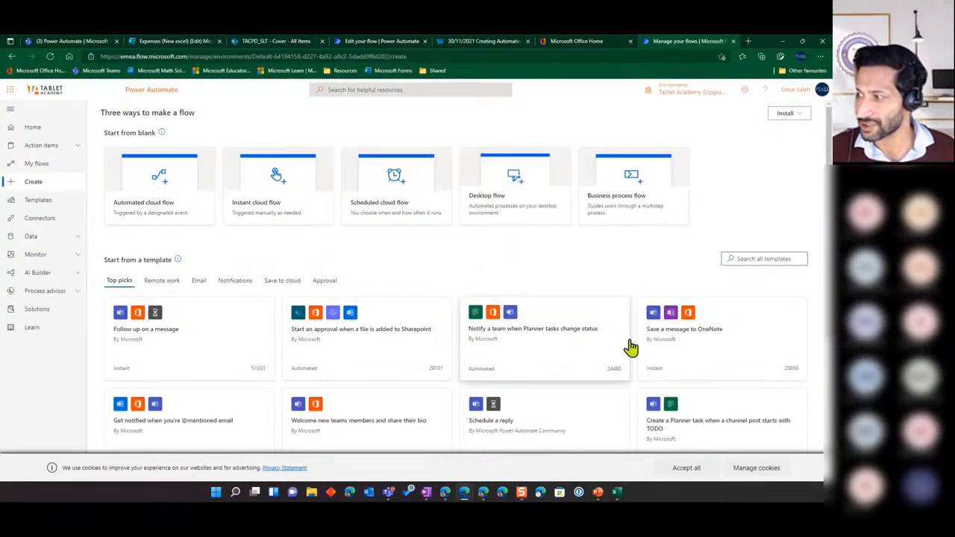
pyautogui.scroll(-2, 631, 352)
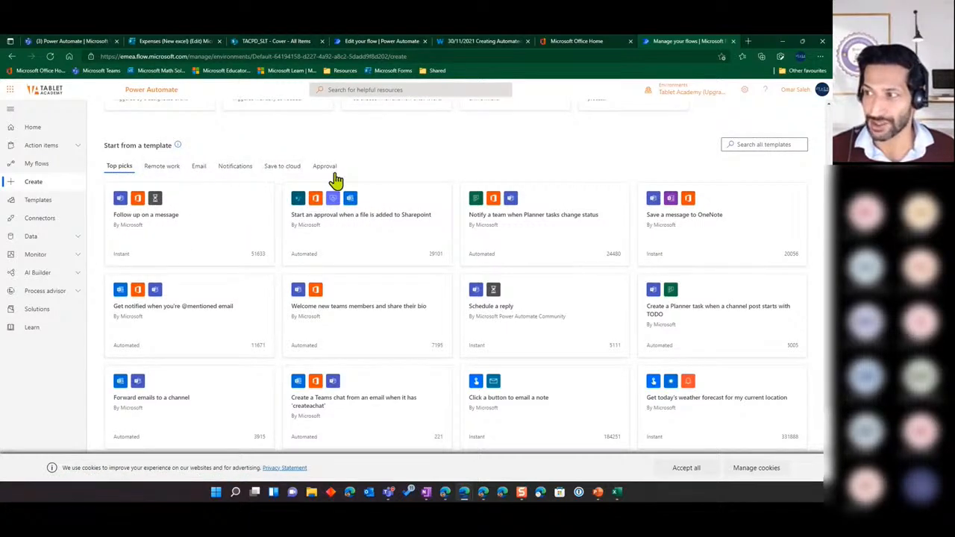
pyautogui.scroll(-1, 271, 149)
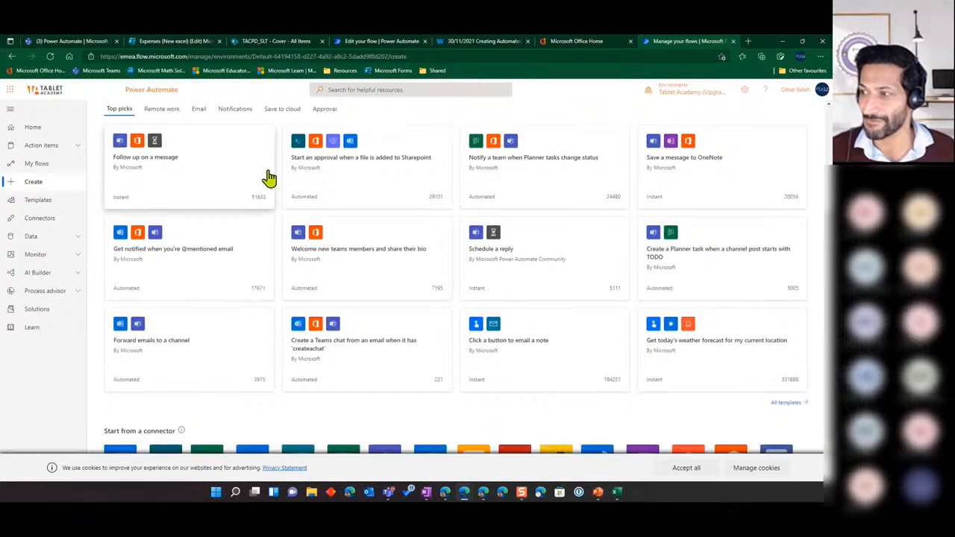
pyautogui.scroll(2, 270, 180)
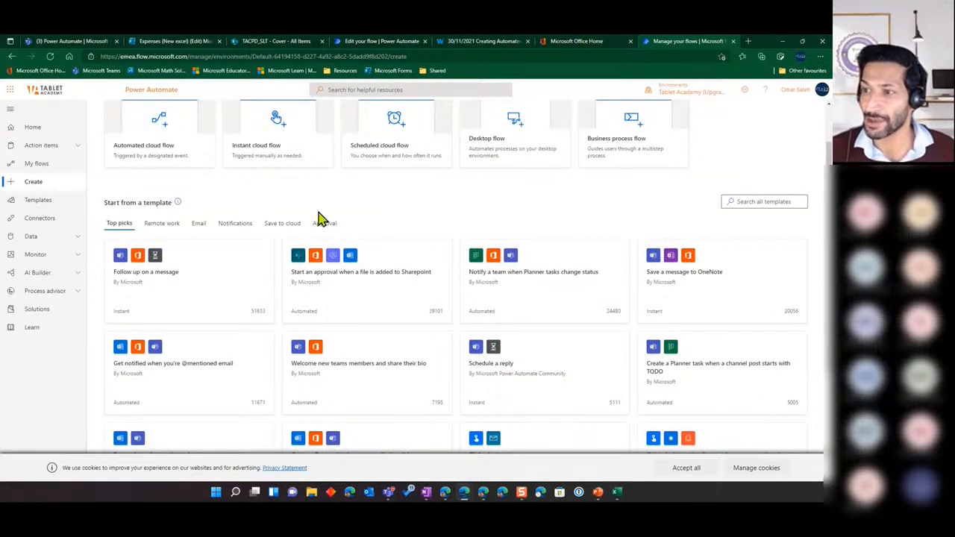
pyautogui.scroll(1, 320, 217)
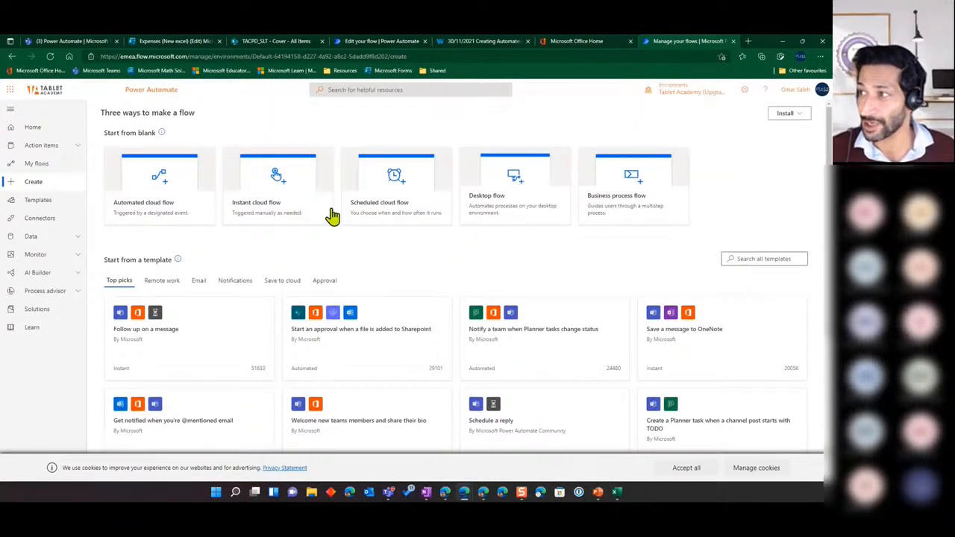
# Search the Power Automate flow templates for Forms.
pyautogui.click(739, 260)
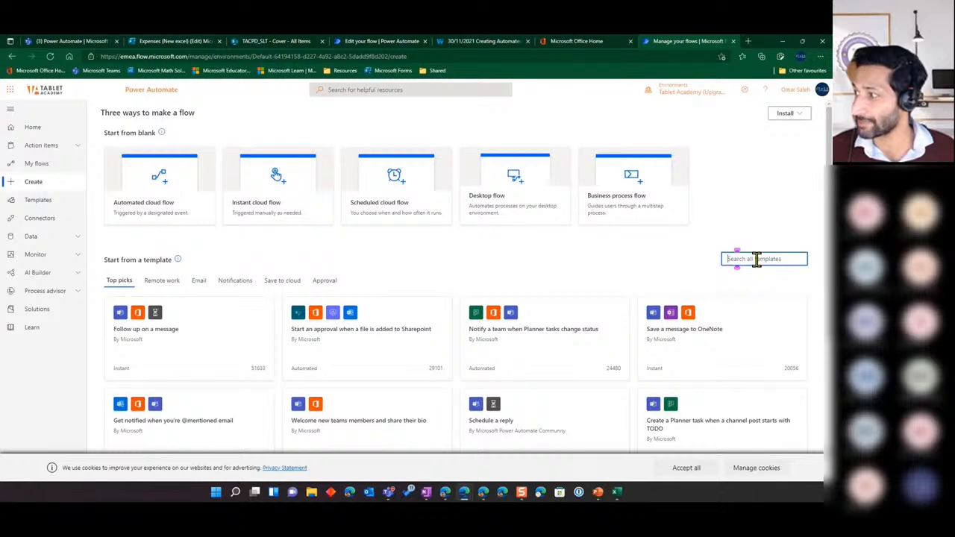
pyautogui.write('Forms')
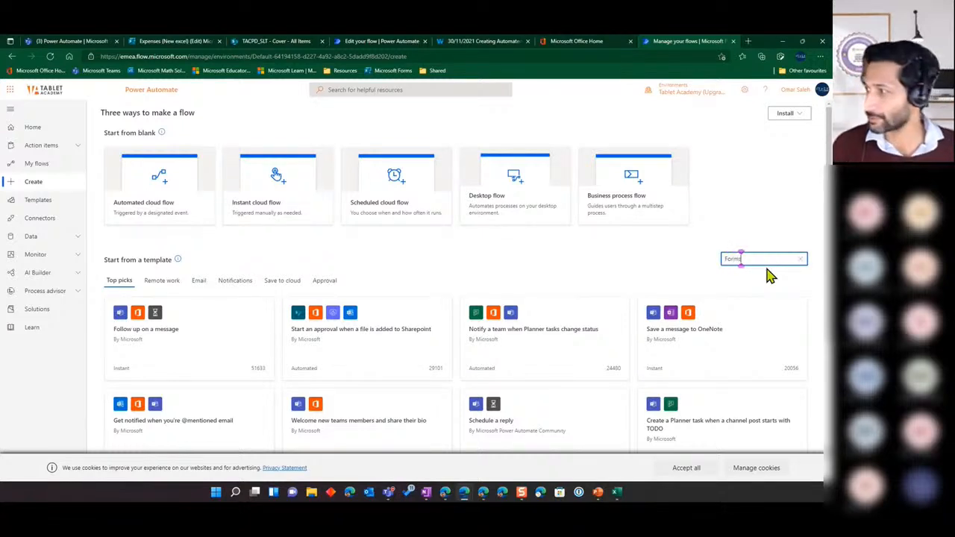
pyautogui.press('Return')
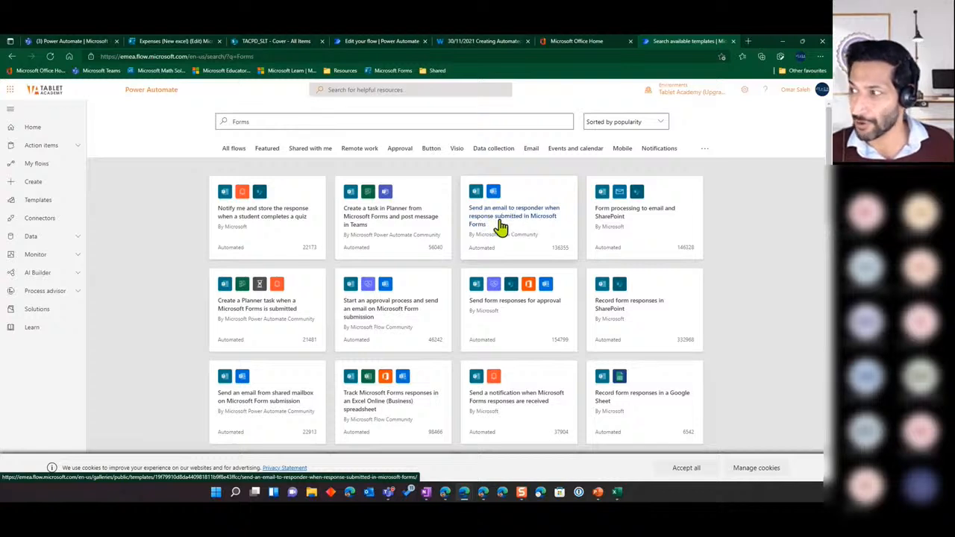
# Open the template that emails the responder when a Microsoft Forms response is submitted, connect Office 365 Outlook and continue to the flow editor.
pyautogui.click(502, 224)
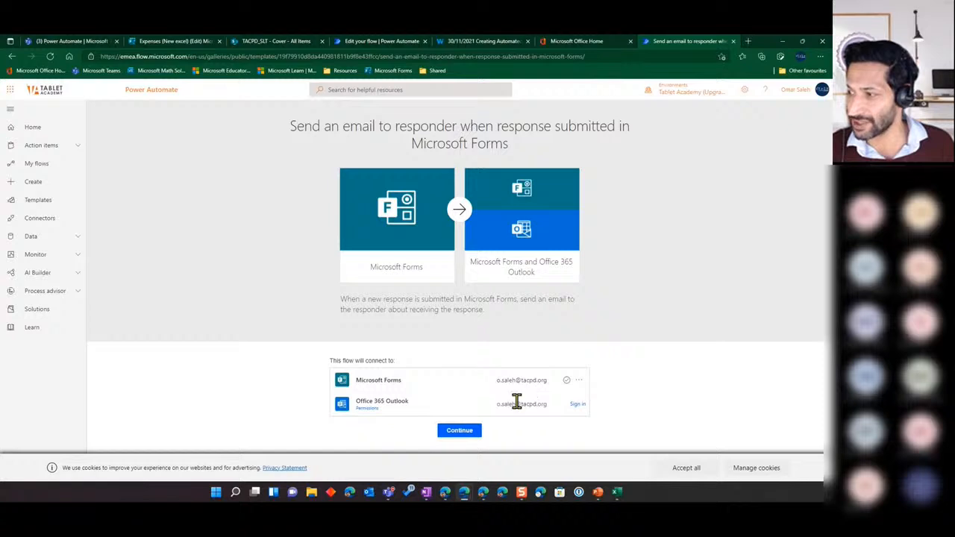
pyautogui.click(577, 405)
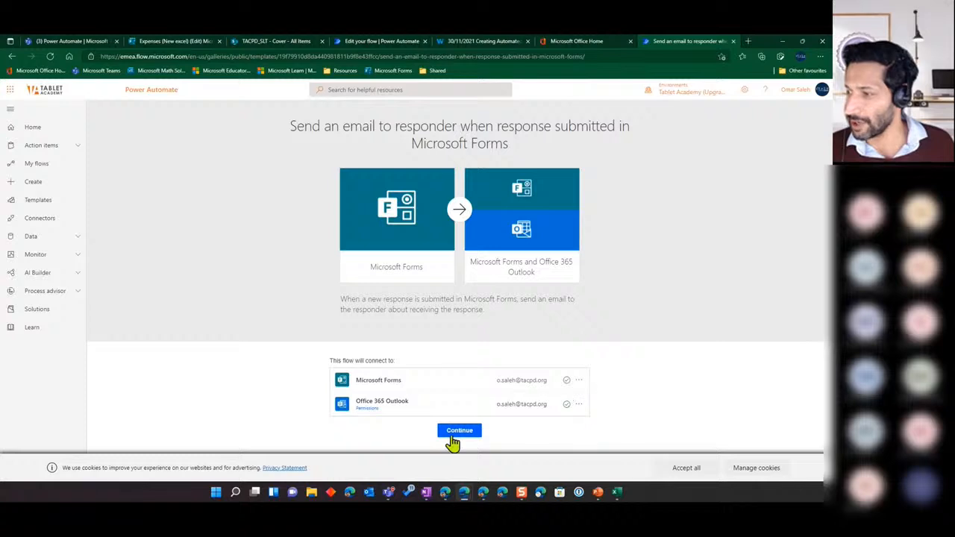
pyautogui.click(457, 434)
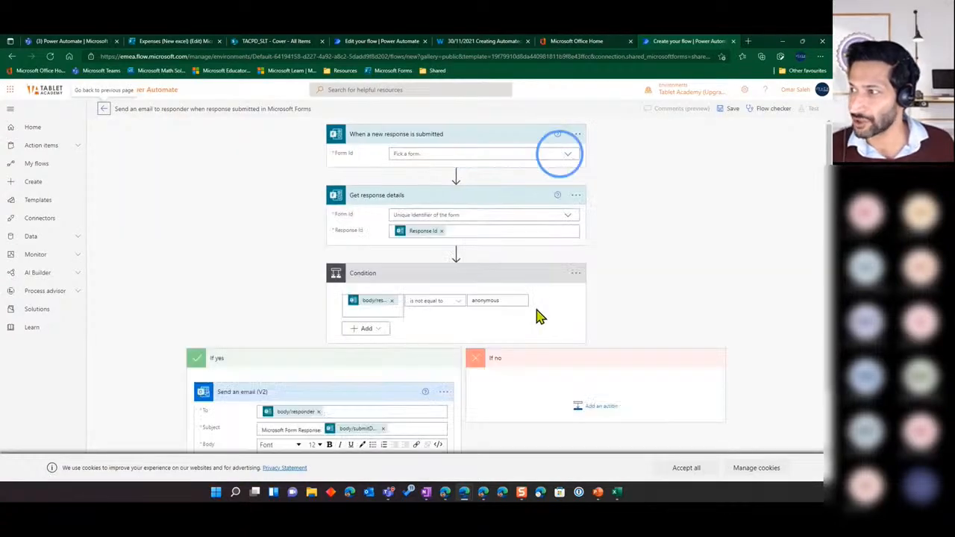
# Dismiss the Help tip and choose Expenses (New excel) as the form for the When a new response is submitted trigger.
pyautogui.click(572, 157)
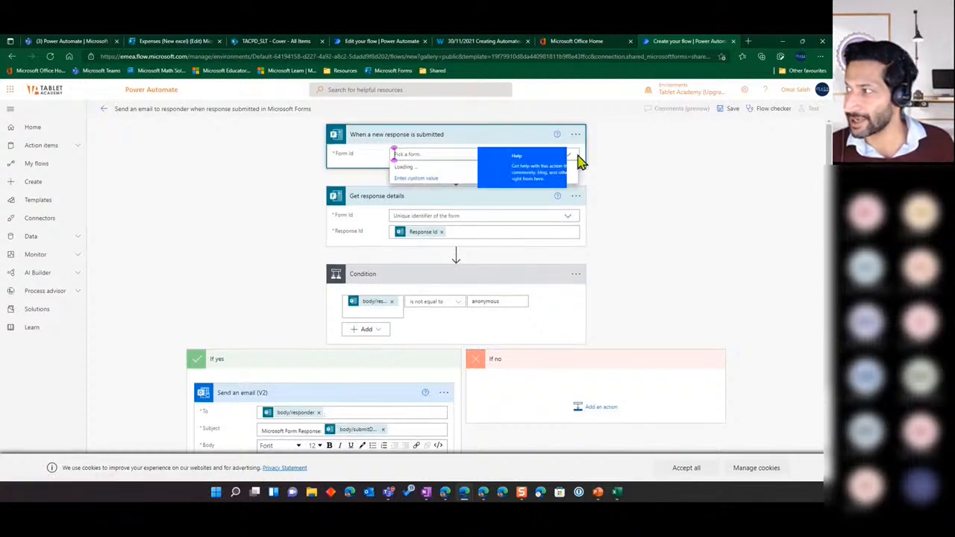
pyautogui.click(573, 162)
pyautogui.click(572, 161)
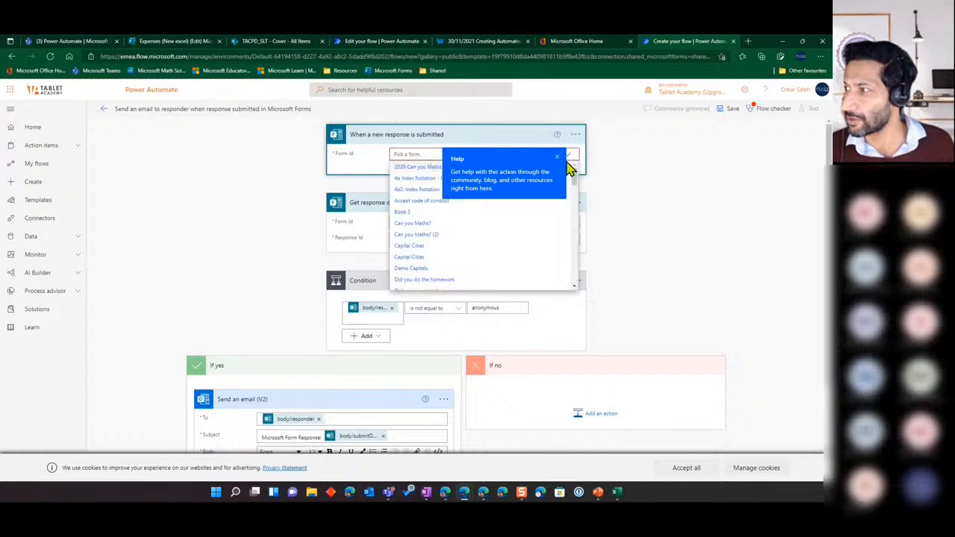
pyautogui.click(556, 158)
pyautogui.click(572, 159)
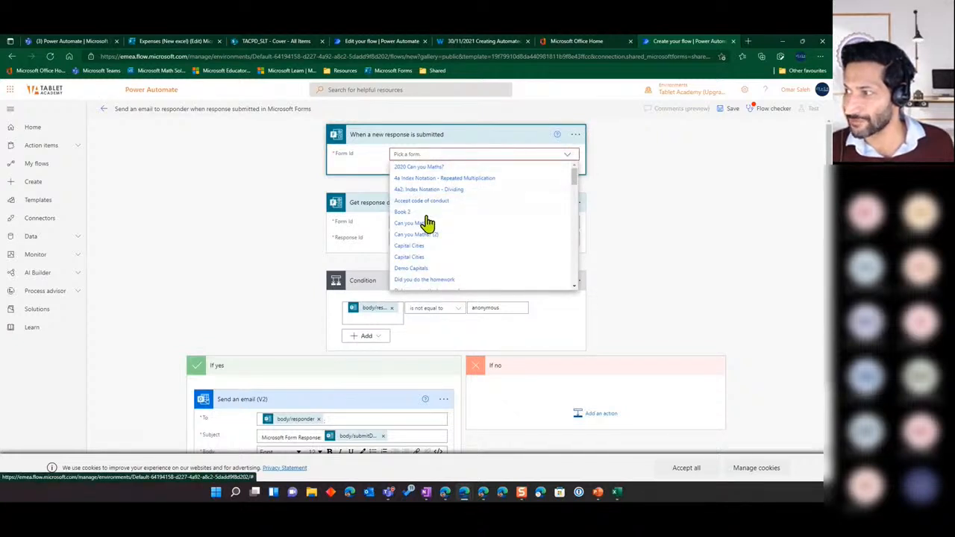
pyautogui.scroll(-3, 451, 258)
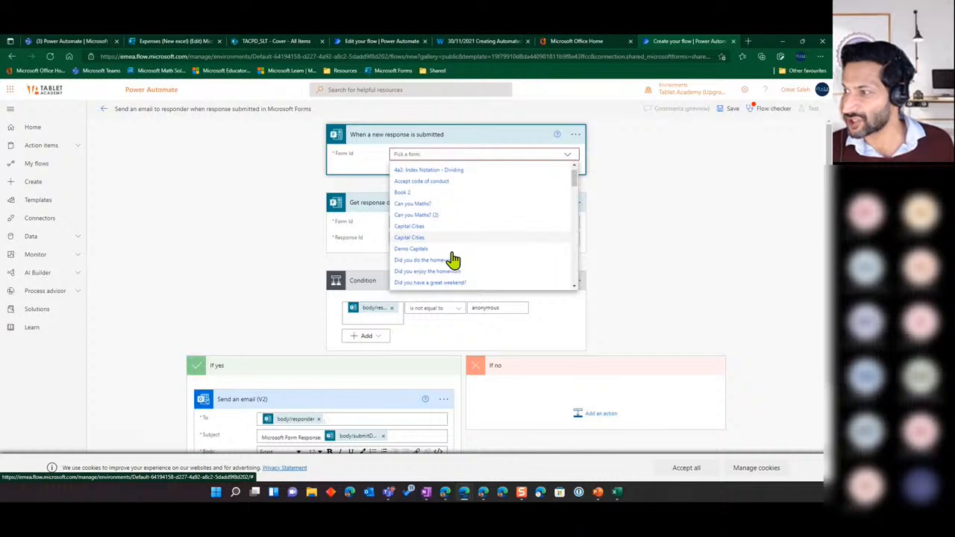
pyautogui.scroll(-3, 467, 243)
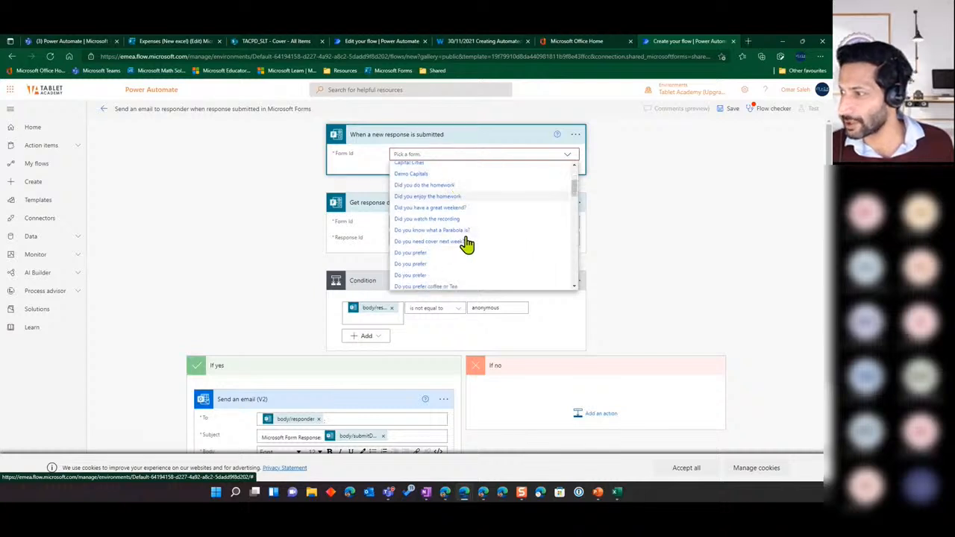
pyautogui.scroll(1, 447, 242)
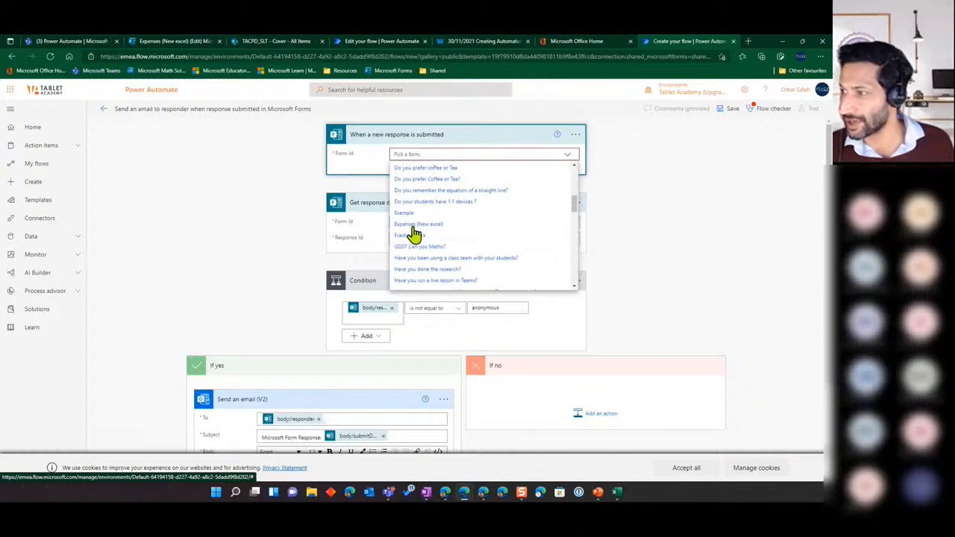
pyautogui.click(415, 224)
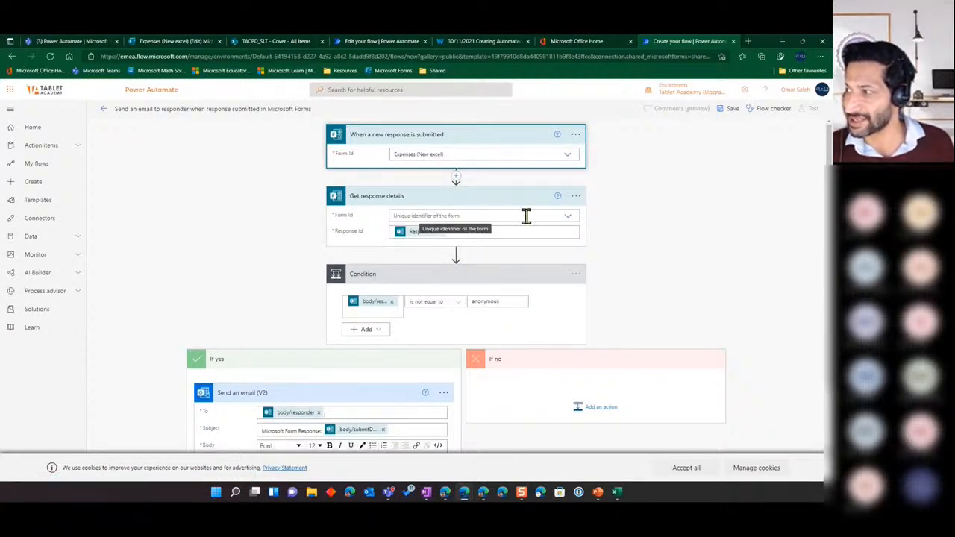
# Choose Expenses (New excel) as the form in the Get response details action.
pyautogui.click(572, 222)
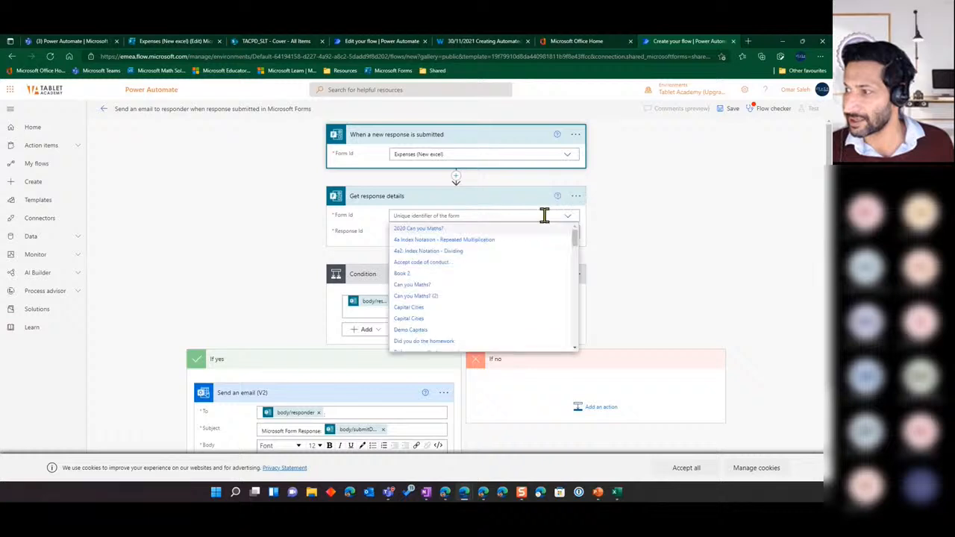
pyautogui.scroll(-3, 431, 284)
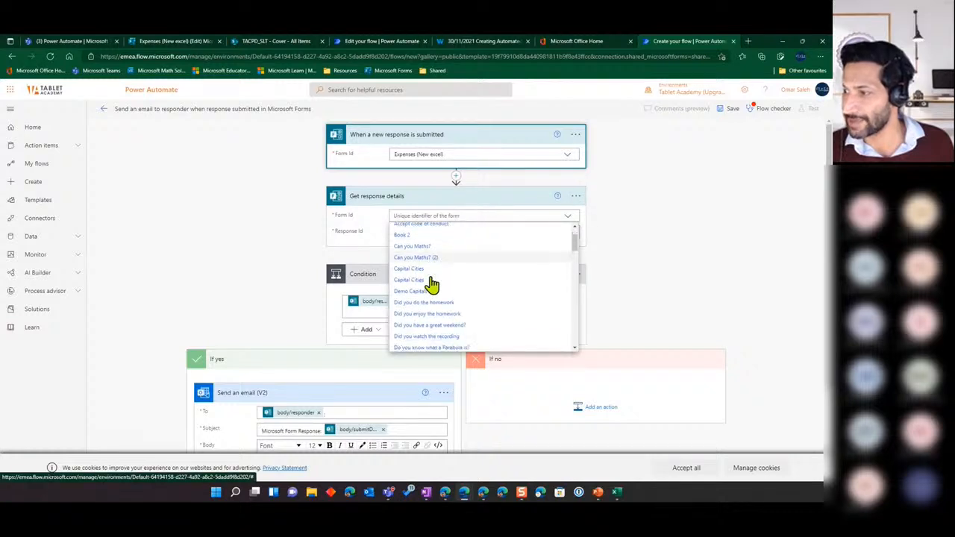
pyautogui.scroll(-3, 432, 283)
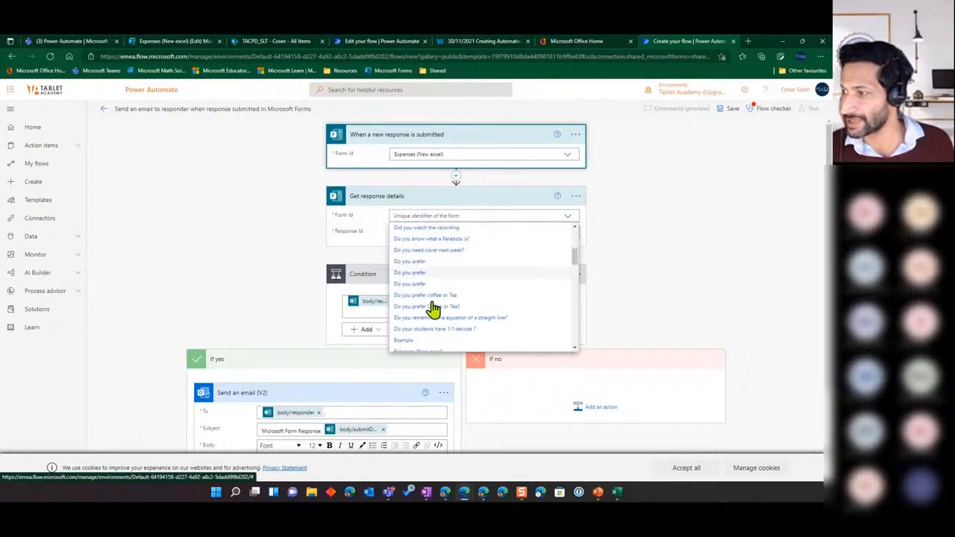
pyautogui.click(411, 306)
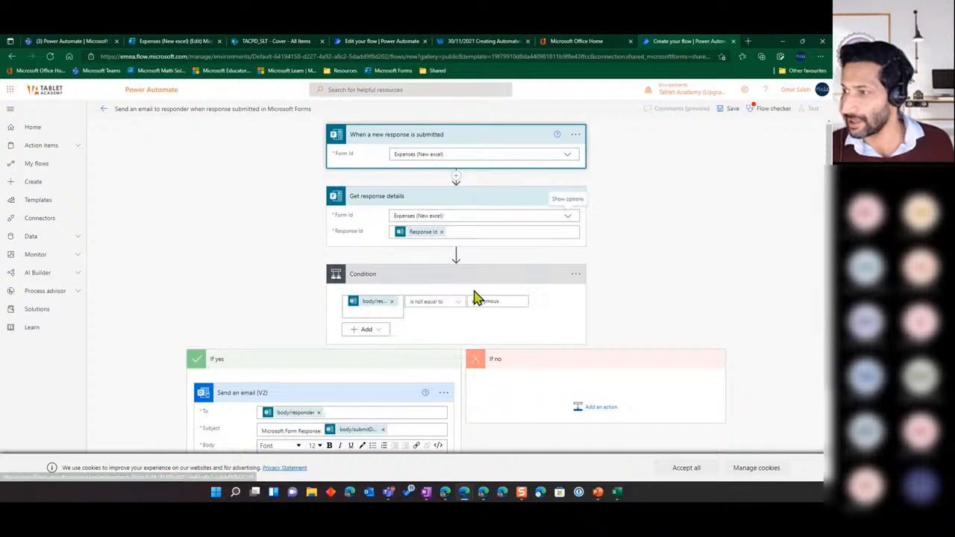
# Examine the Send an email action's fields and the dynamic content available for the email body and the condition.
pyautogui.scroll(-2, 290, 289)
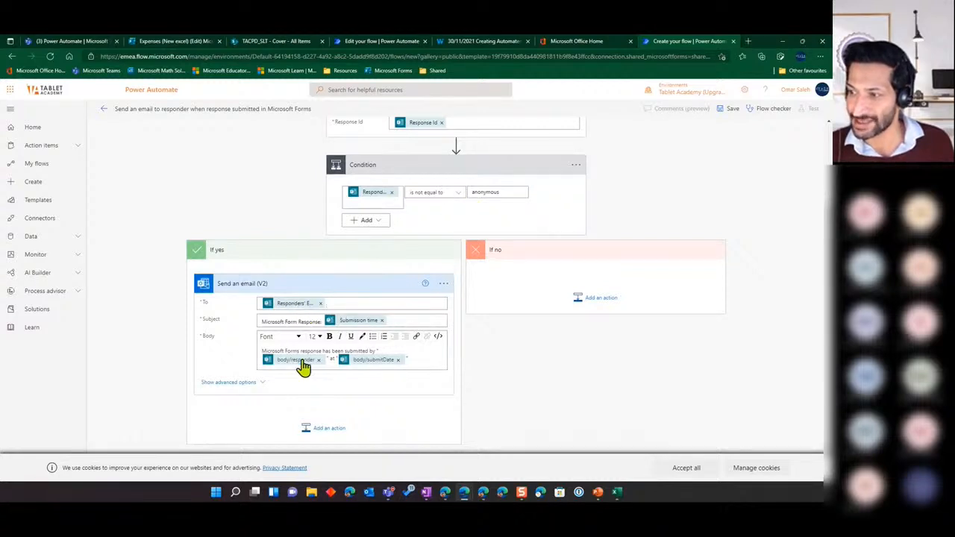
pyautogui.click(417, 359)
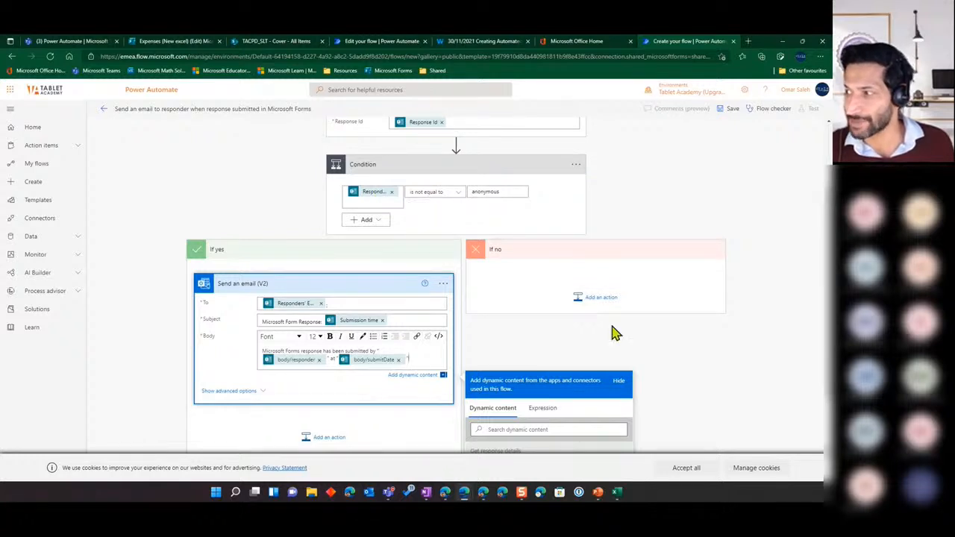
pyautogui.scroll(2, 606, 296)
pyautogui.moveTo(446, 178)
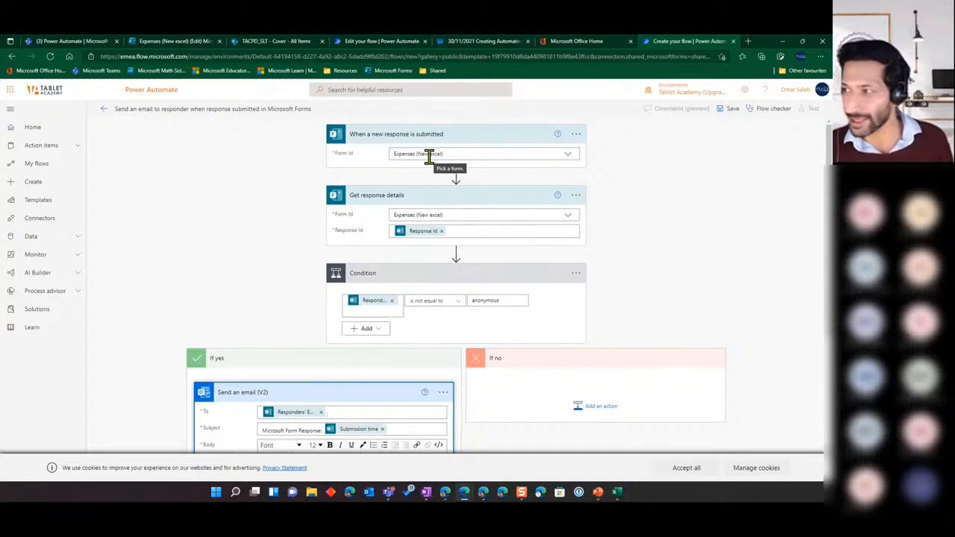
pyautogui.click(359, 312)
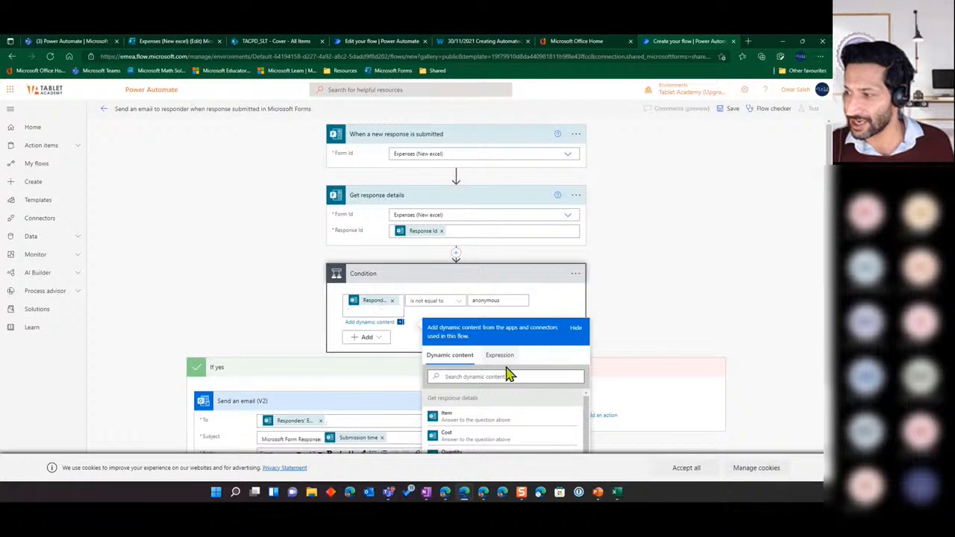
pyautogui.scroll(-3, 505, 373)
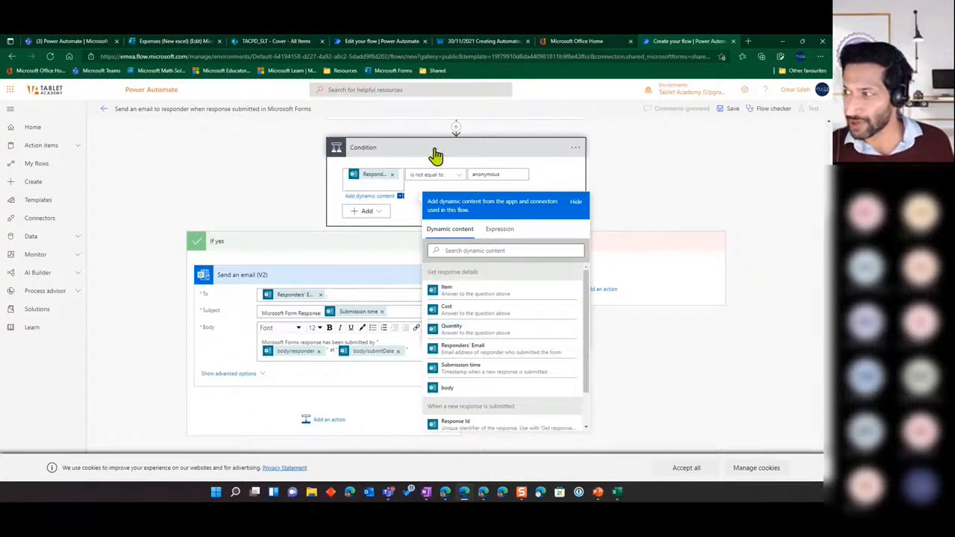
pyautogui.click(271, 202)
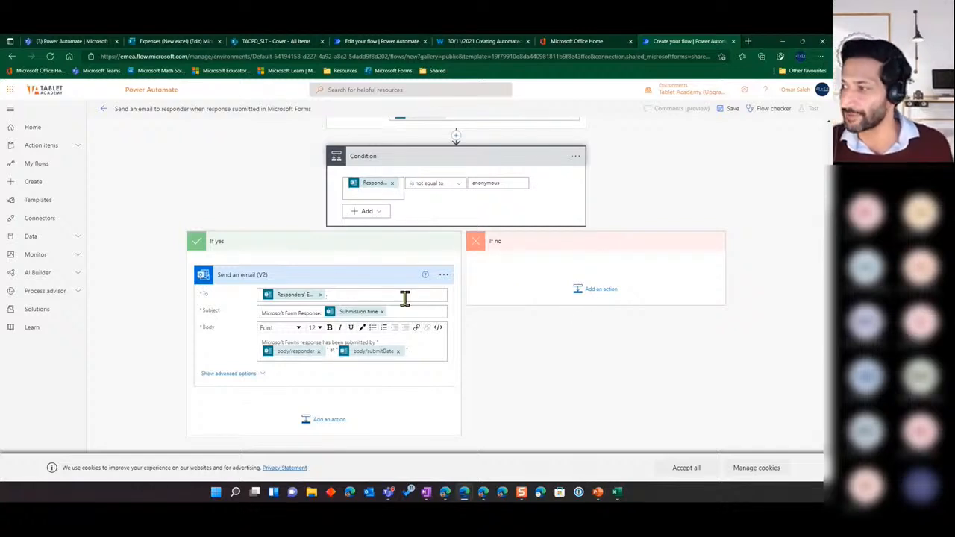
# Add a SharePoint Create item action to the If no branch of the condition.
pyautogui.click(597, 289)
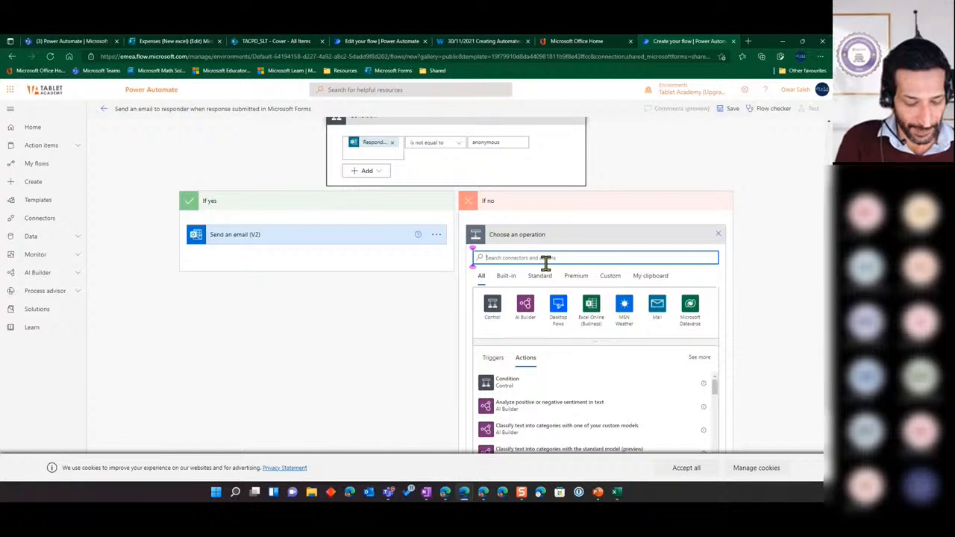
pyautogui.write('Se')
pyautogui.write('arep')
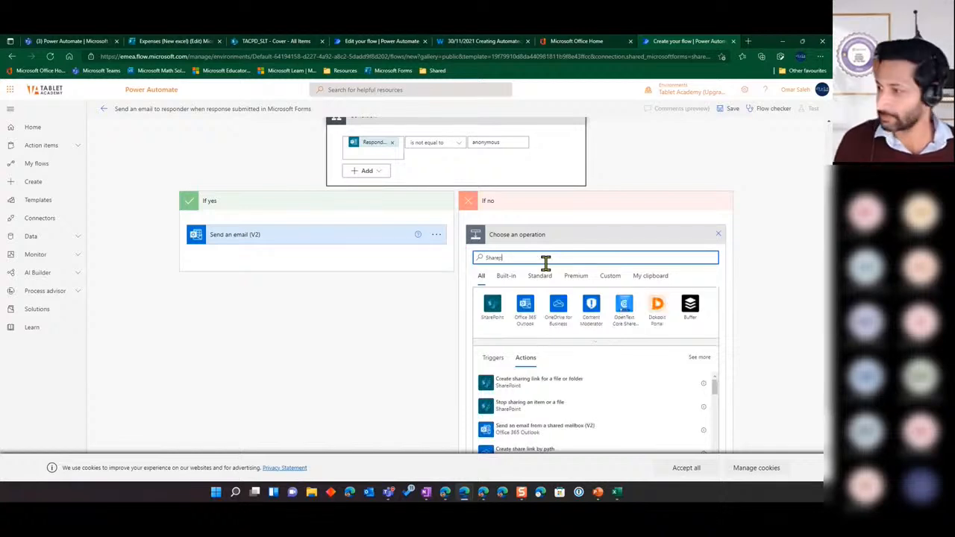
pyautogui.click(494, 305)
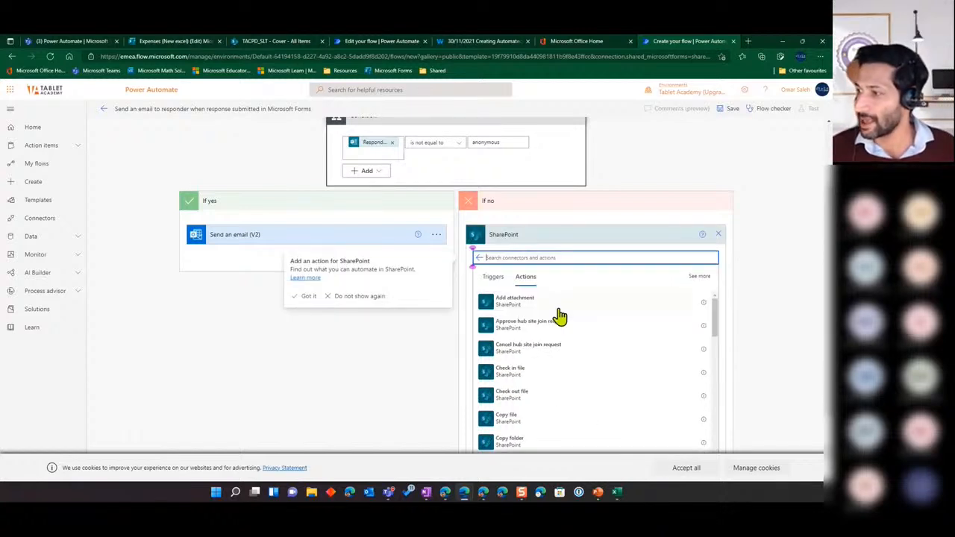
pyautogui.scroll(-5, 560, 317)
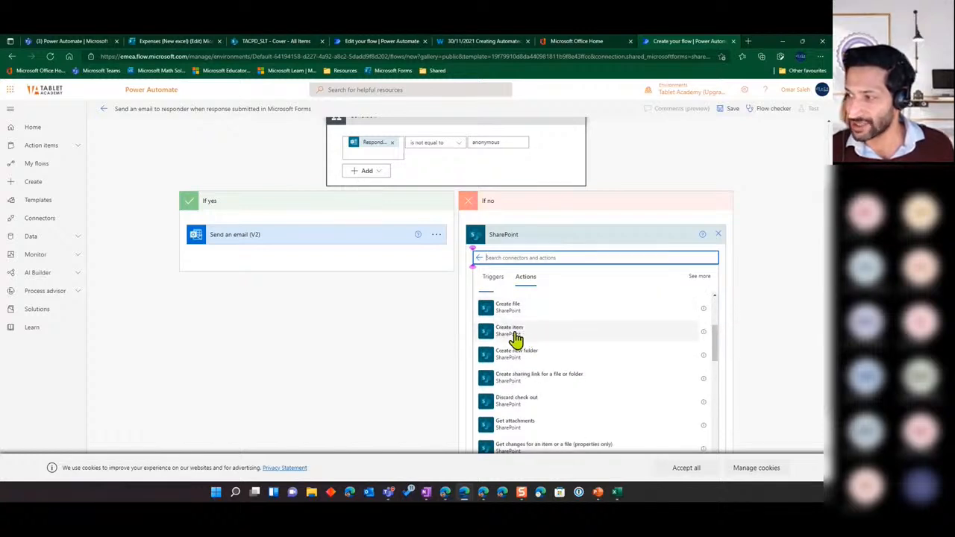
pyautogui.click(513, 334)
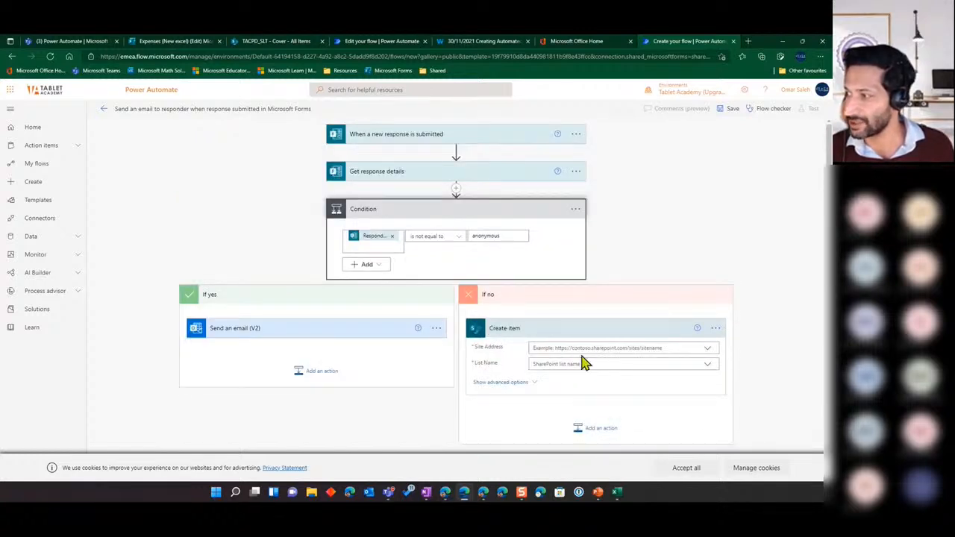
# Look through the SharePoint sites offered as the Create item action's site address and close the list without choosing one.
pyautogui.click(708, 351)
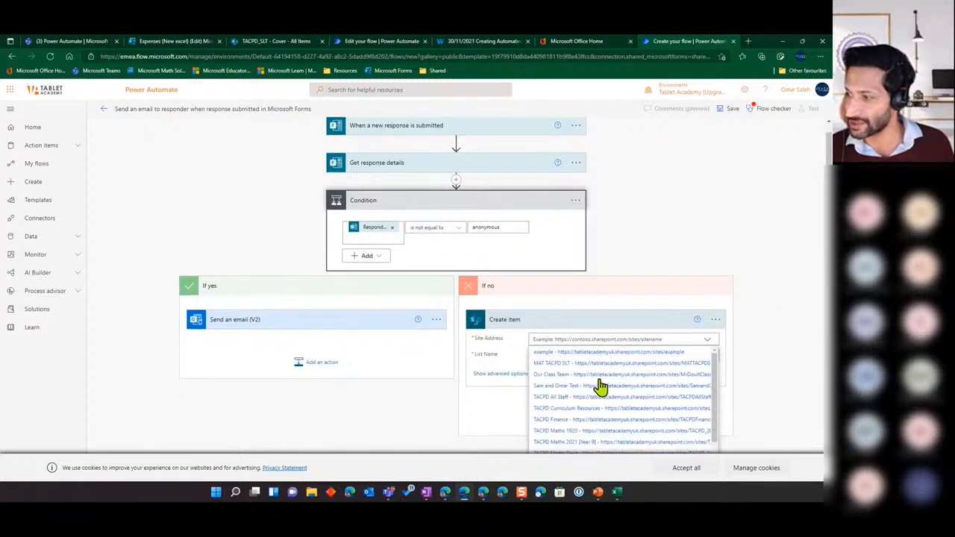
pyautogui.scroll(-1, 593, 407)
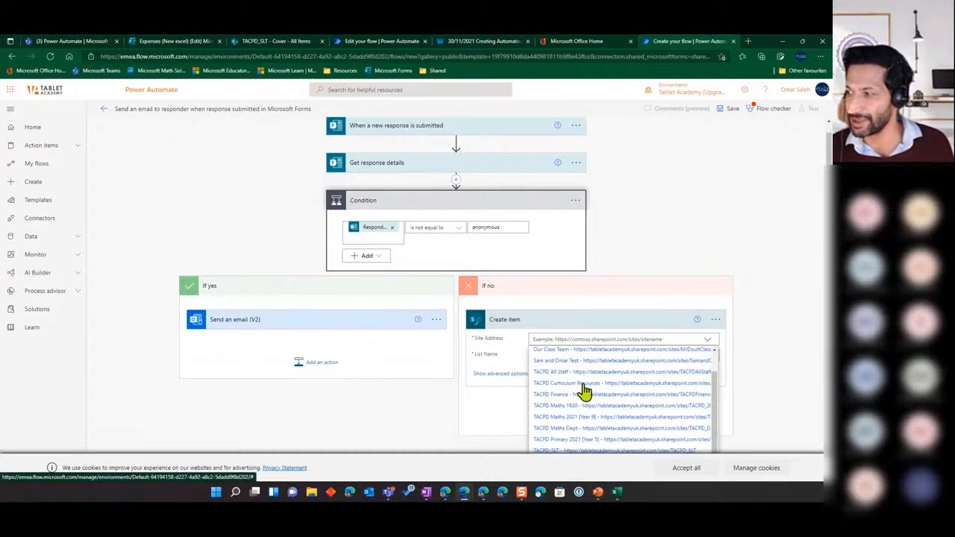
pyautogui.click(482, 415)
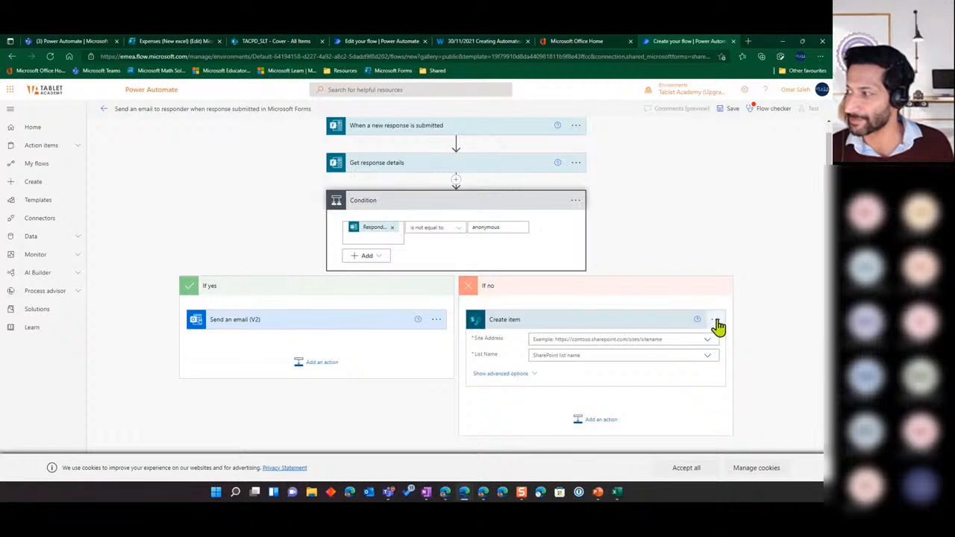
pyautogui.scroll(1, 531, 330)
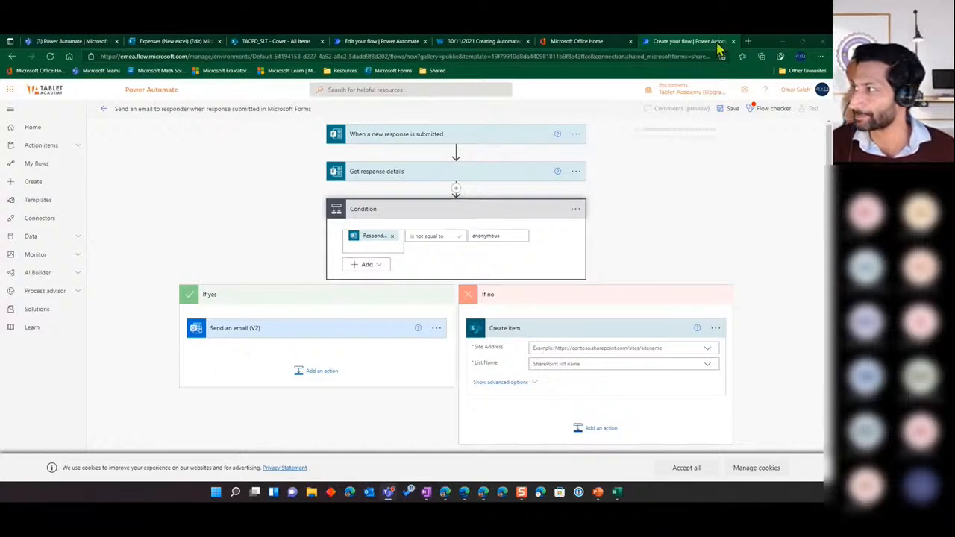
# Close the flow editor's browser tab and discard the unsaved flow.
pyautogui.click(733, 41)
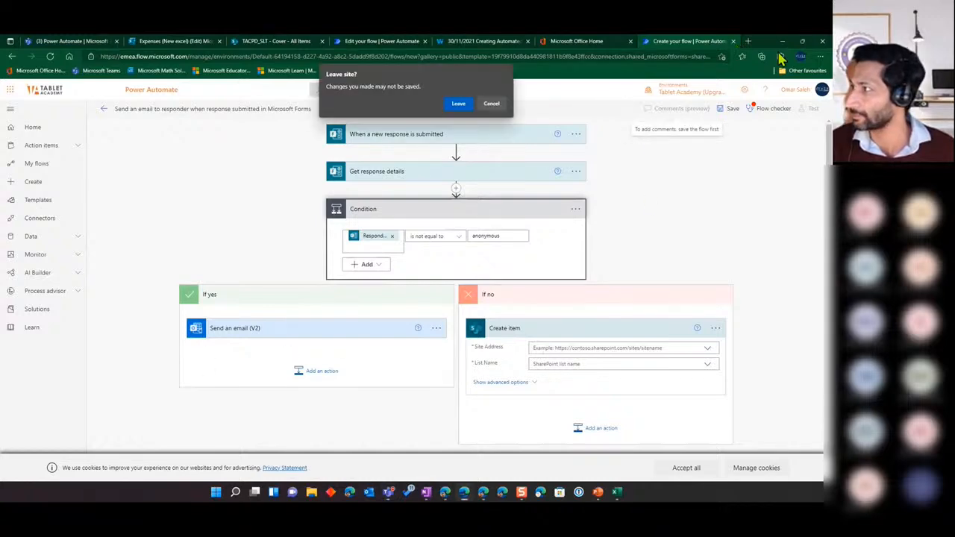
pyautogui.click(459, 108)
# Switch to the PowerPoint slide show and reveal the bullet points on the PowerAutomate Automation of Tasks slide.
pyautogui.hotkey('alt', 'Tab')
pyautogui.click(312, 290)
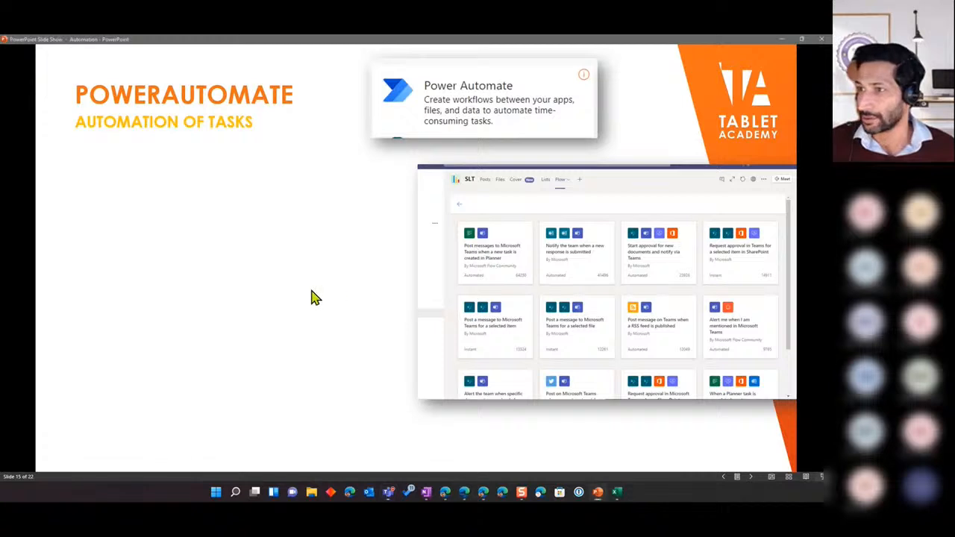
pyautogui.click(278, 326)
pyautogui.click(297, 366)
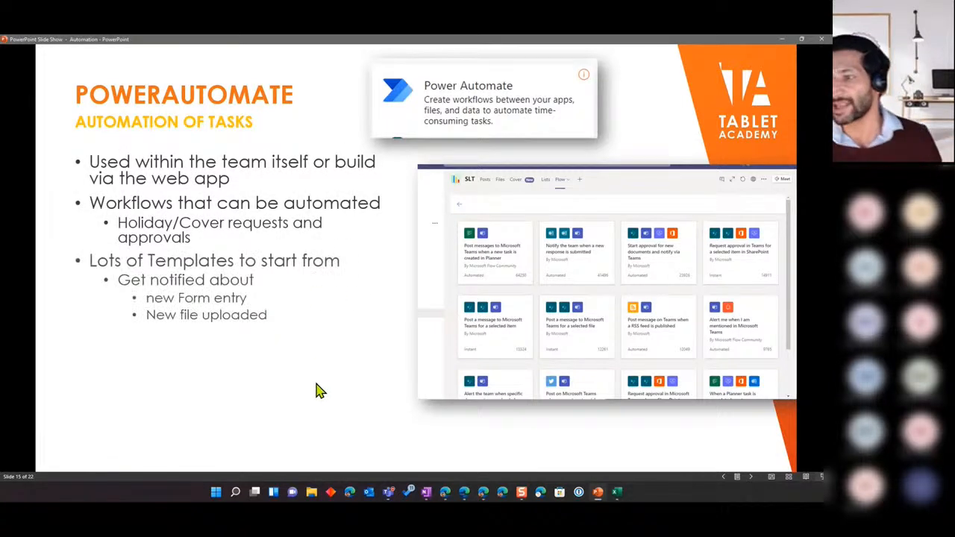
# Reveal the remaining bullet points on the PowerAutomate slide, from the weekly channel reminder to the Other Examples.
pyautogui.click(330, 411)
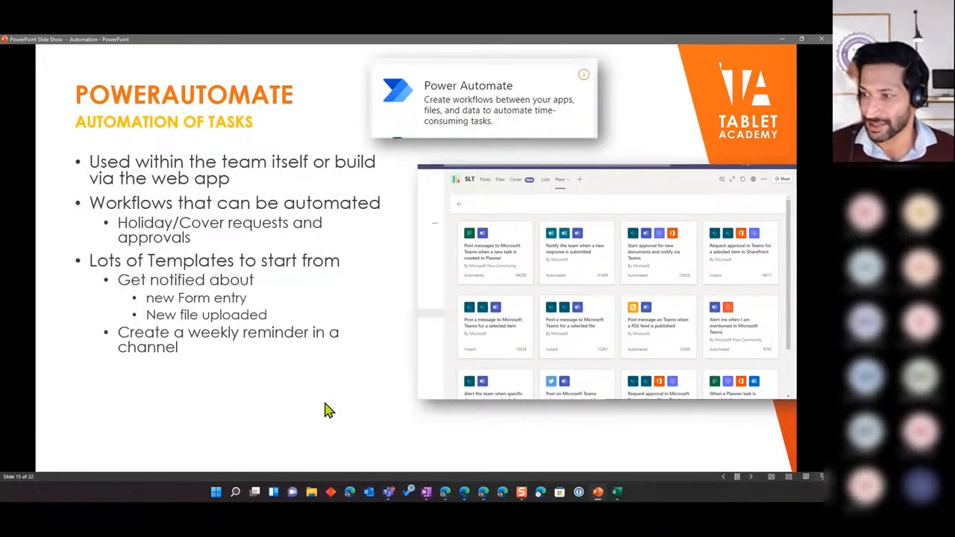
pyautogui.click(329, 411)
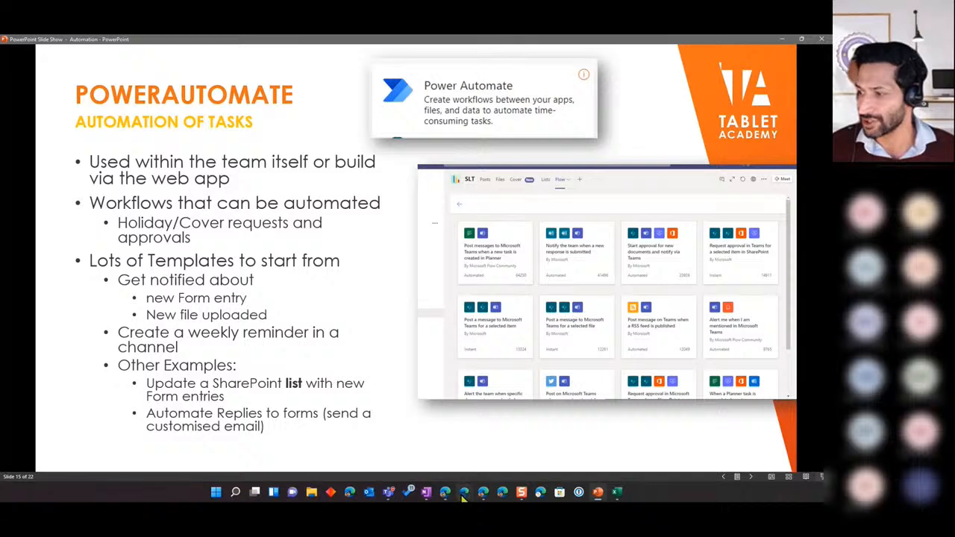
# Switch to the staff member's Teams window, maximize it, and open the Cover request form in TACPD All Staff's Cover requests channel.
pyautogui.click(435, 467)
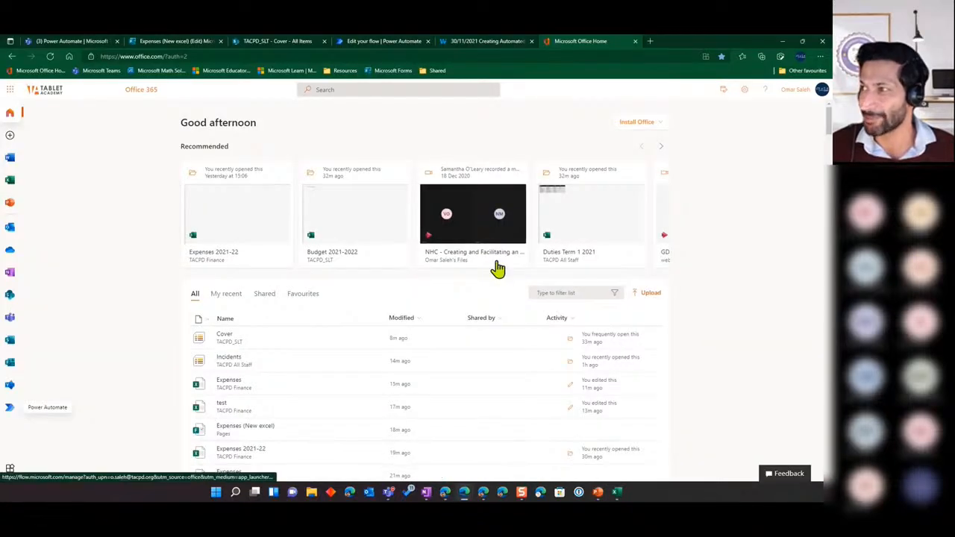
pyautogui.click(483, 494)
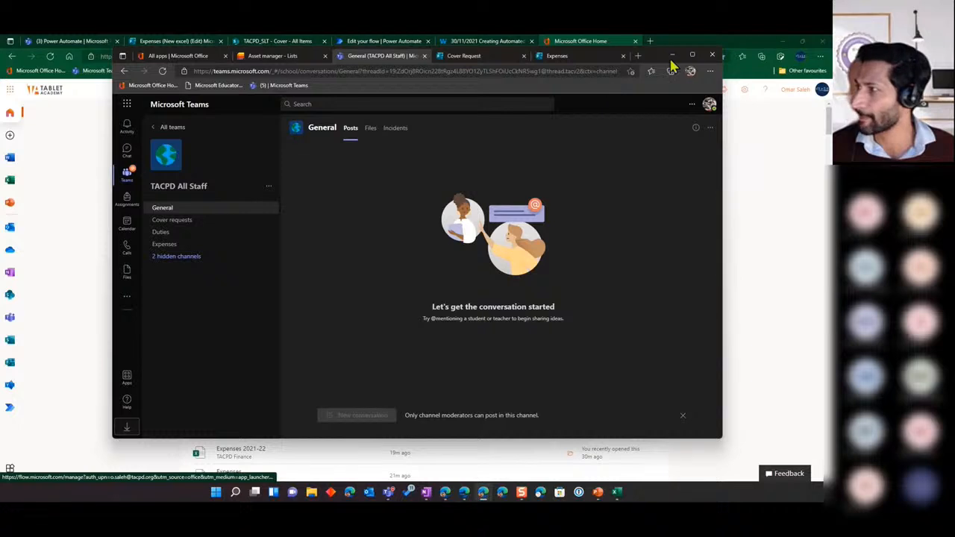
pyautogui.click(692, 54)
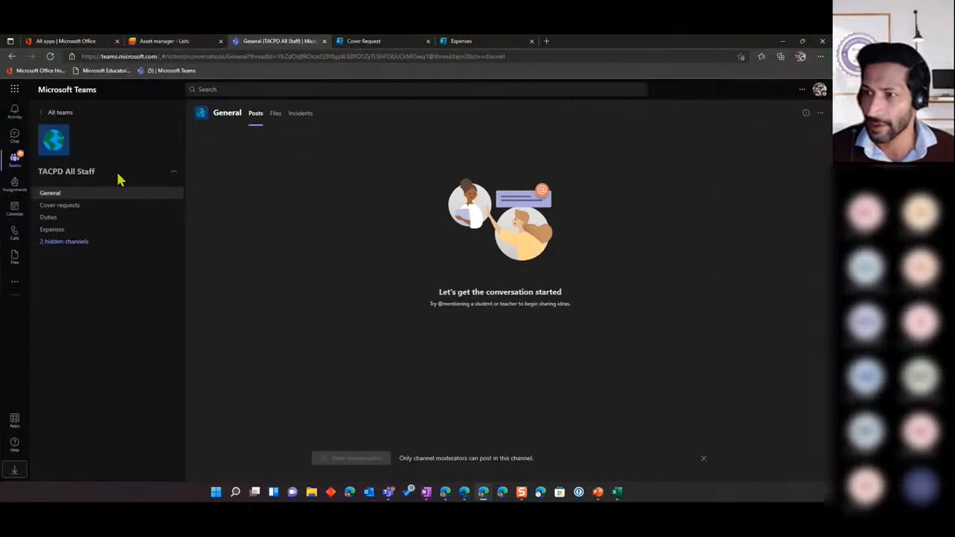
pyautogui.click(59, 208)
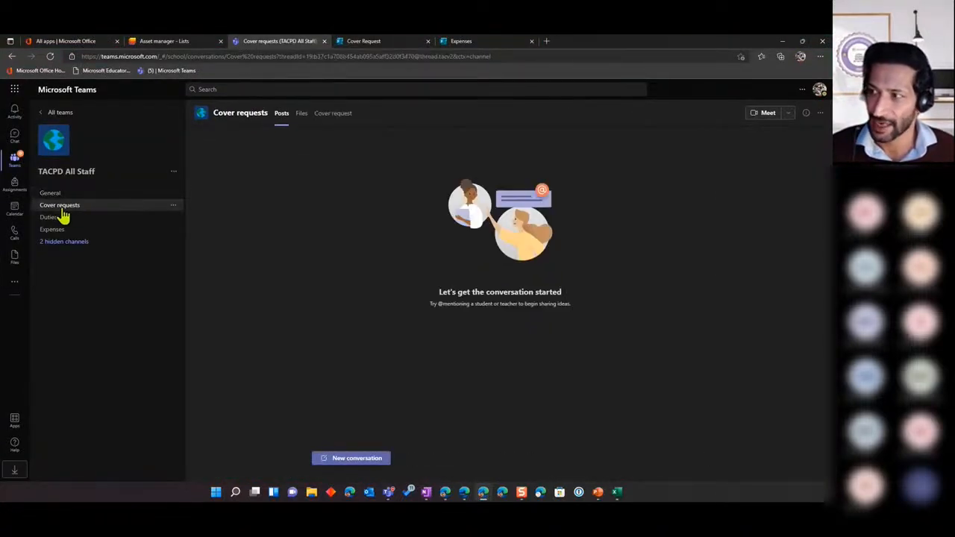
pyautogui.click(335, 119)
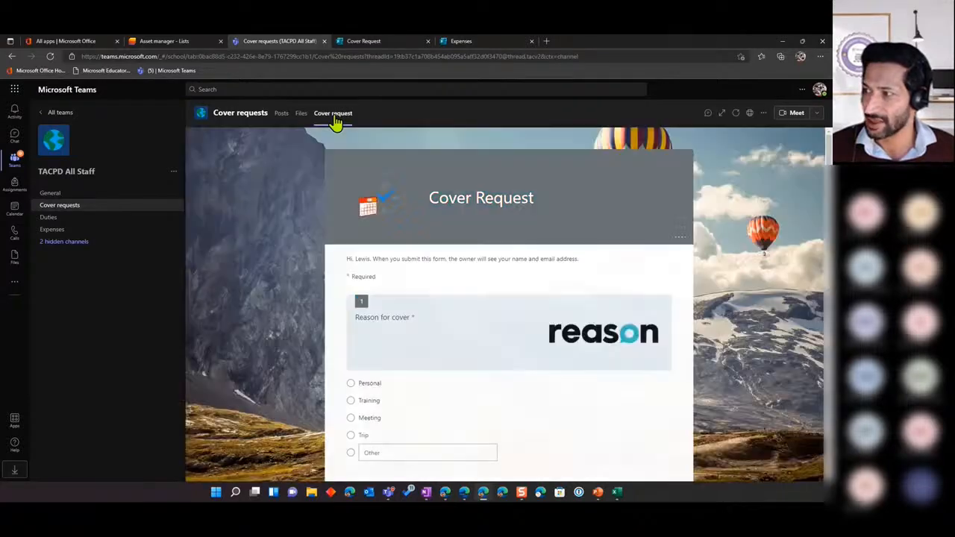
# Choose Personal as the reason for cover and enter "Isolation COVID" as the additional info for the request.
pyautogui.scroll(-2, 477, 319)
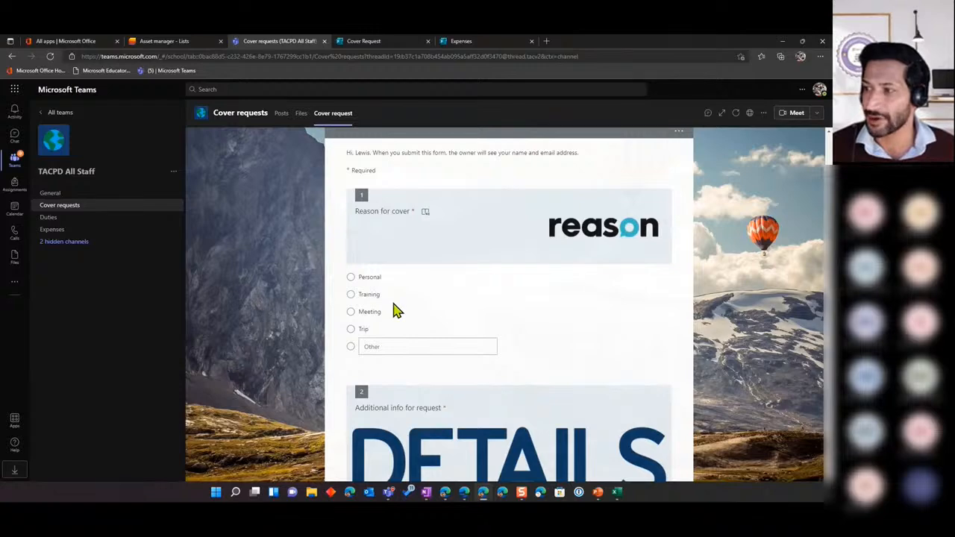
pyautogui.click(351, 278)
pyautogui.scroll(-5, 418, 346)
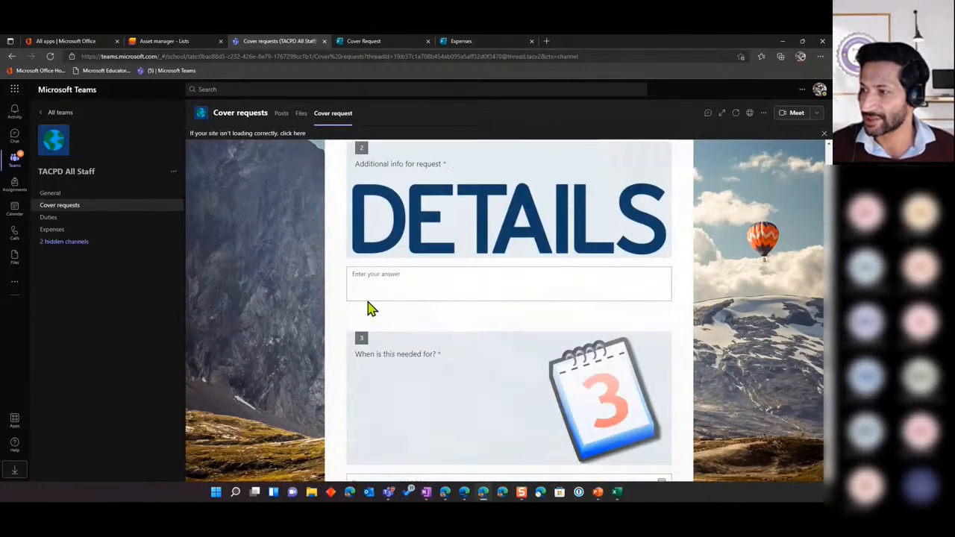
pyautogui.click(373, 279)
pyautogui.write('Isola')
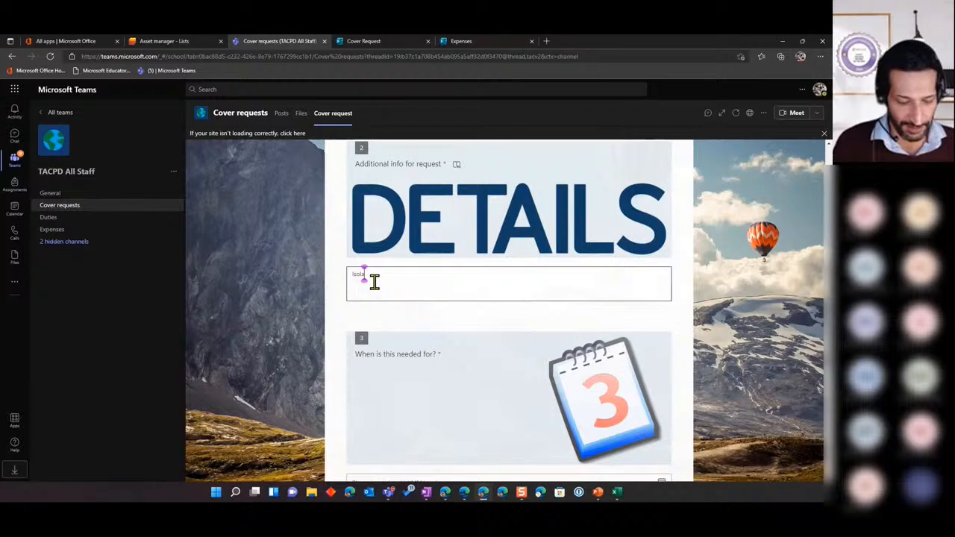
pyautogui.write('tion')
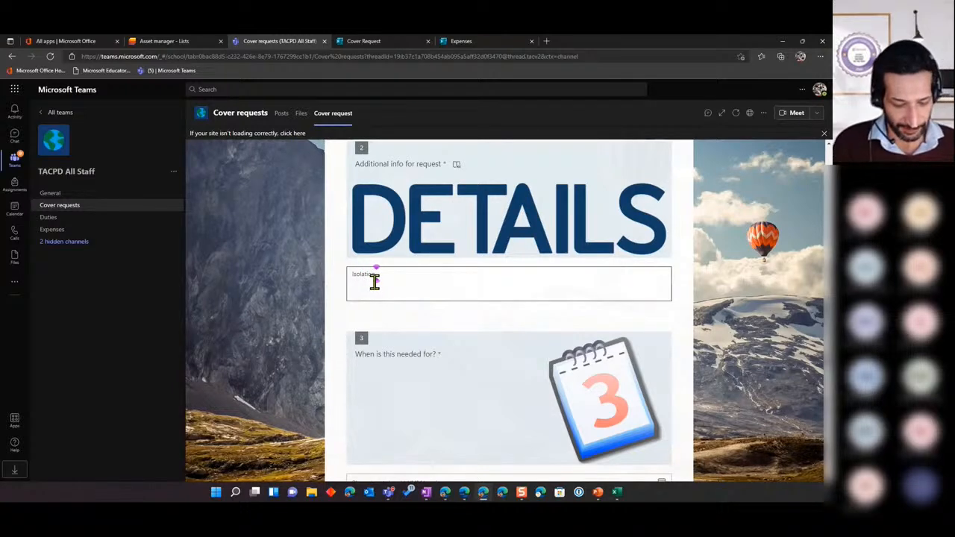
pyautogui.write(' COVID')
pyautogui.scroll(-1, 435, 277)
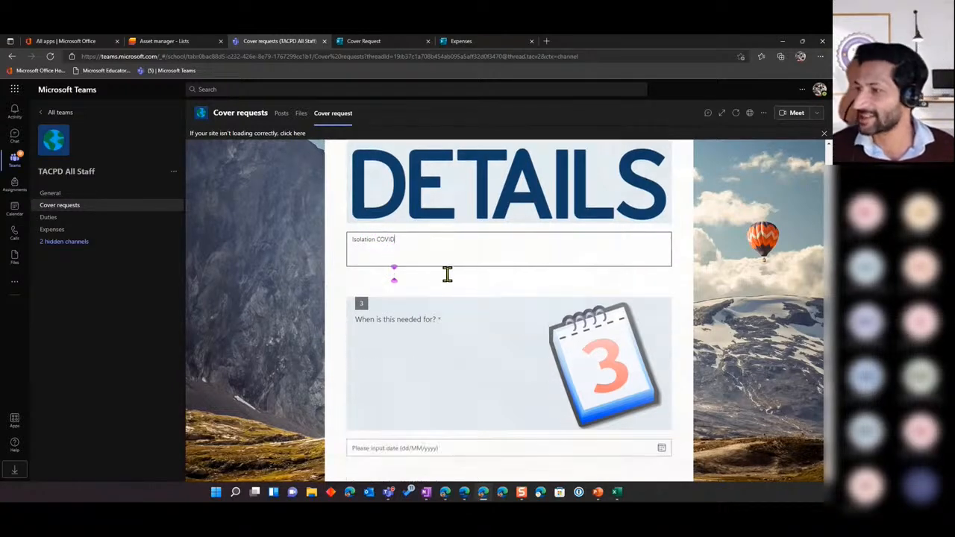
pyautogui.scroll(2, 416, 258)
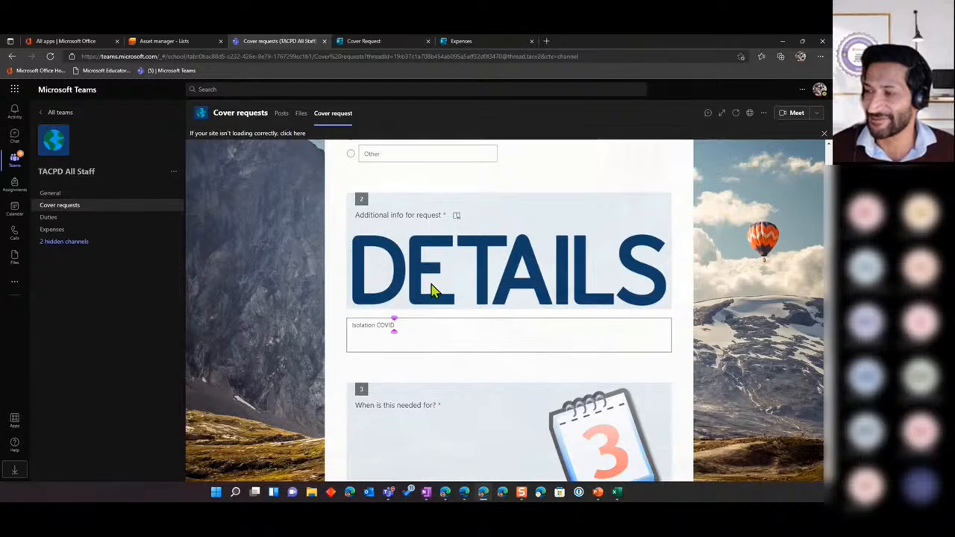
# Set the cover dates from 30/11/2021 until 09/12/2021 and submit the cover request form.
pyautogui.scroll(-5, 435, 290)
pyautogui.click(394, 230)
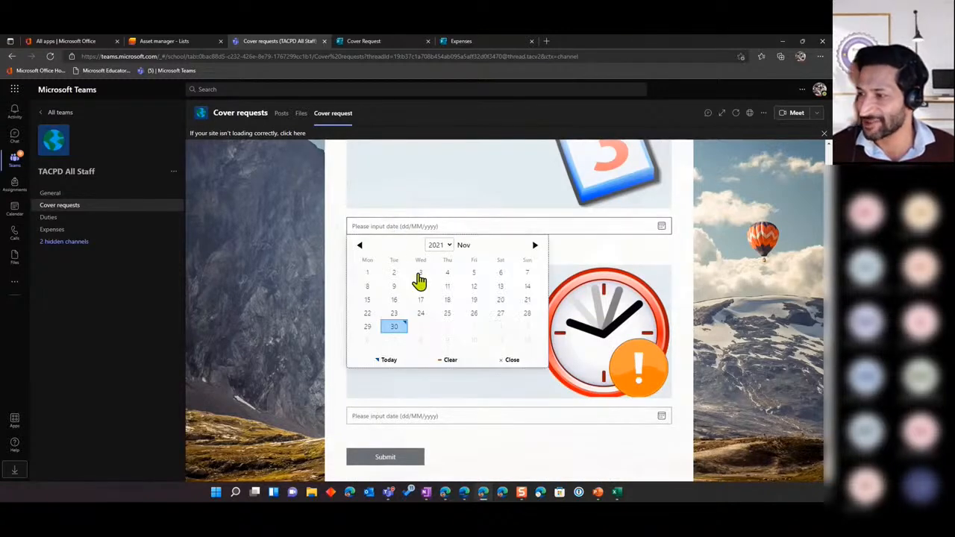
pyautogui.click(394, 327)
pyautogui.scroll(-2, 433, 354)
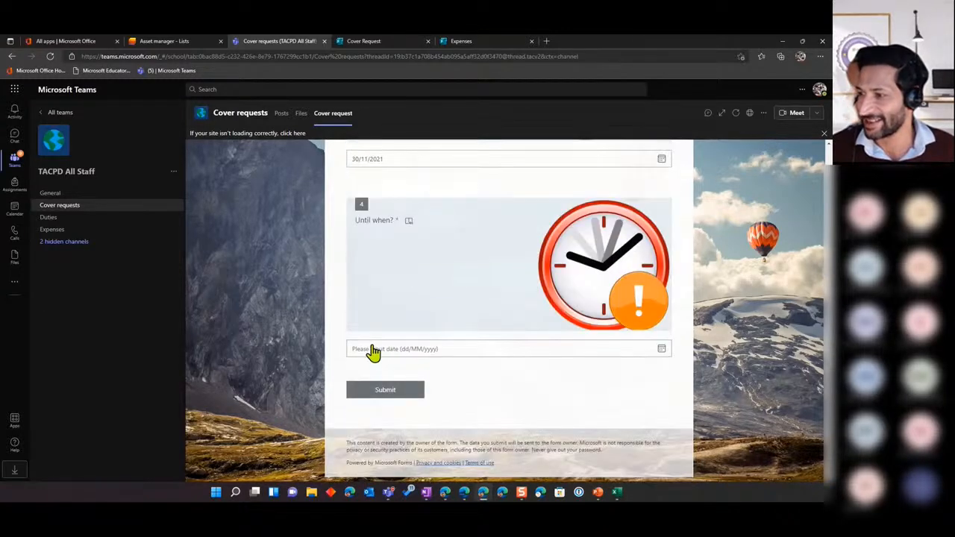
pyautogui.click(374, 351)
pyautogui.click(535, 363)
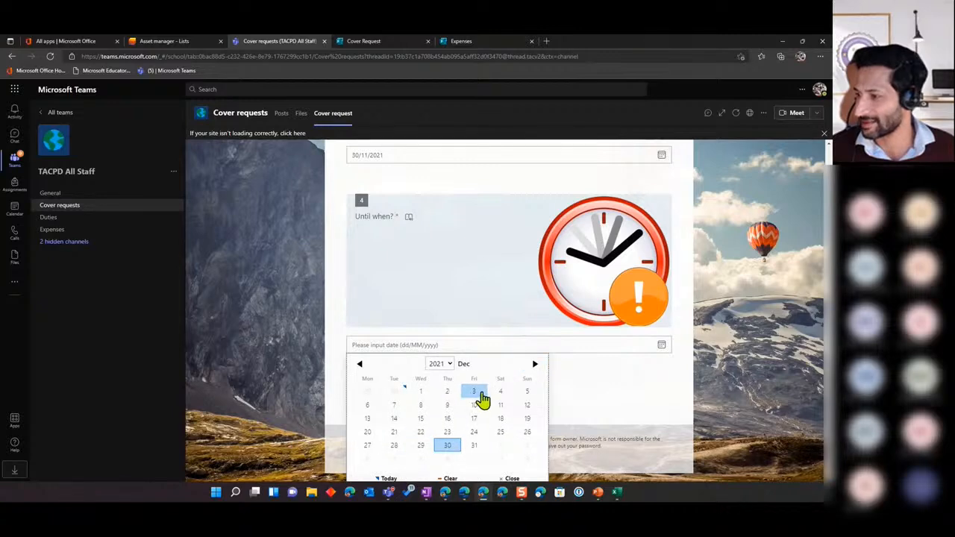
pyautogui.click(448, 406)
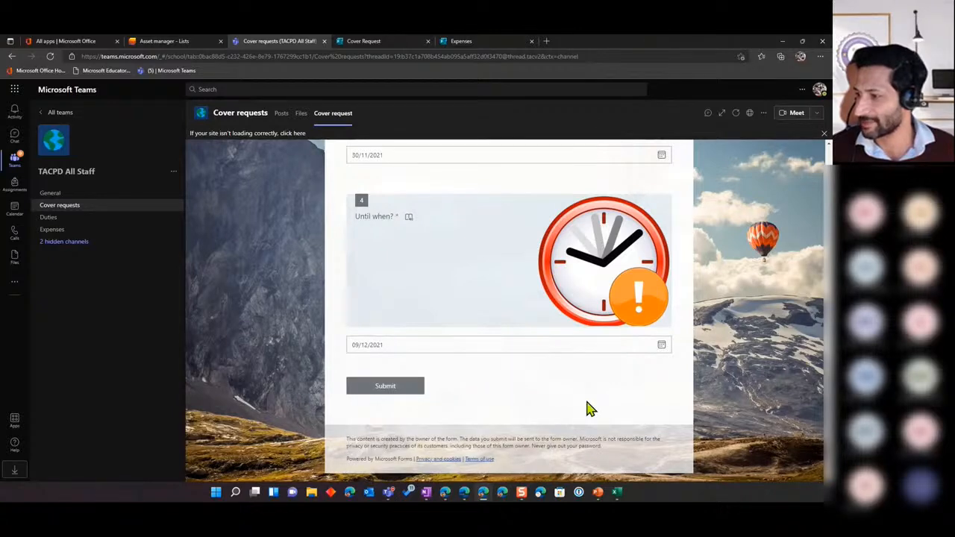
pyautogui.click(401, 399)
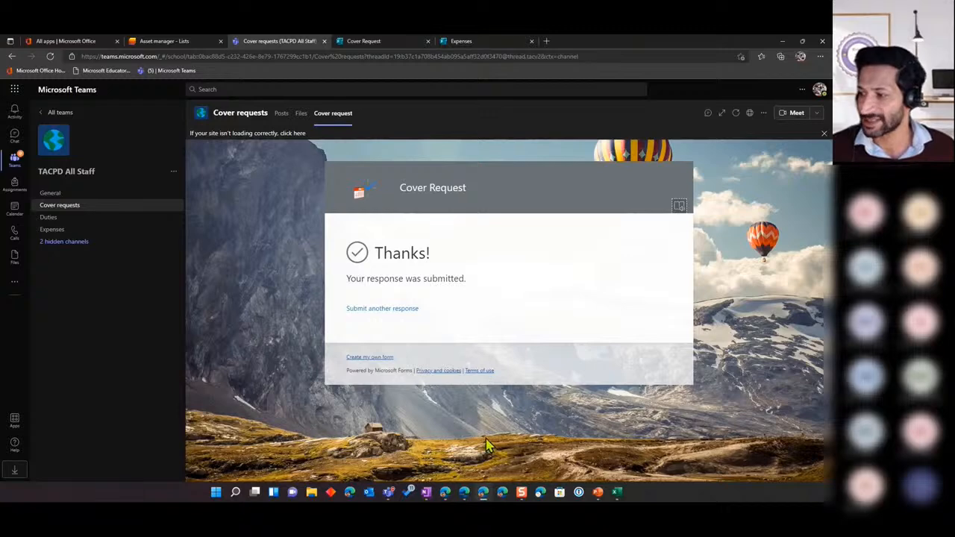
# Switch to the approver's Teams window and open the Cover Requests channel of the TACPD_SLT team.
pyautogui.click(464, 494)
pyautogui.click(437, 457)
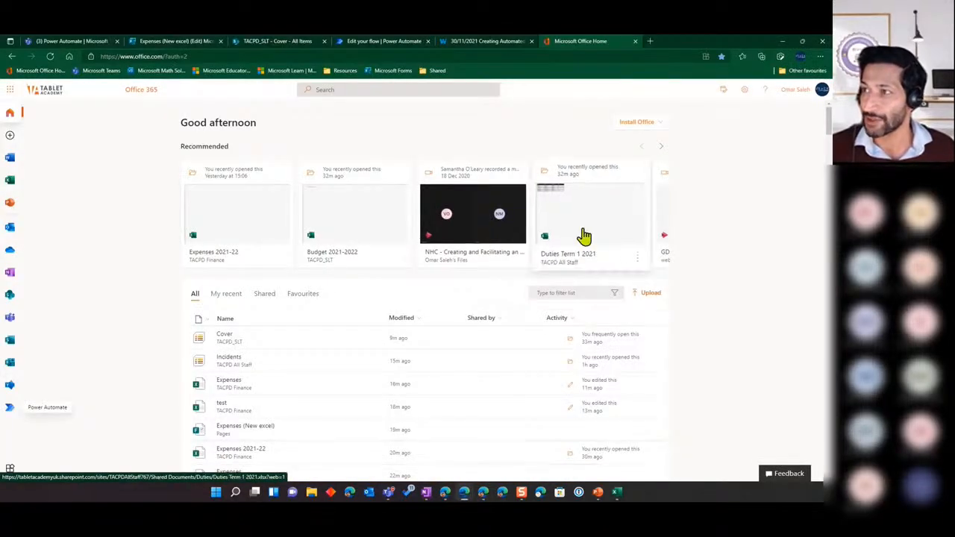
pyautogui.click(60, 42)
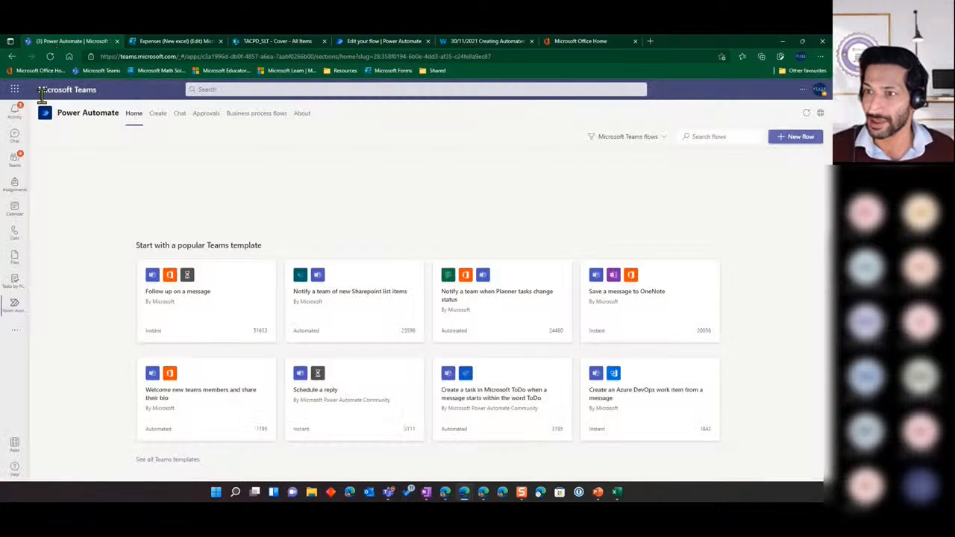
pyautogui.click(14, 162)
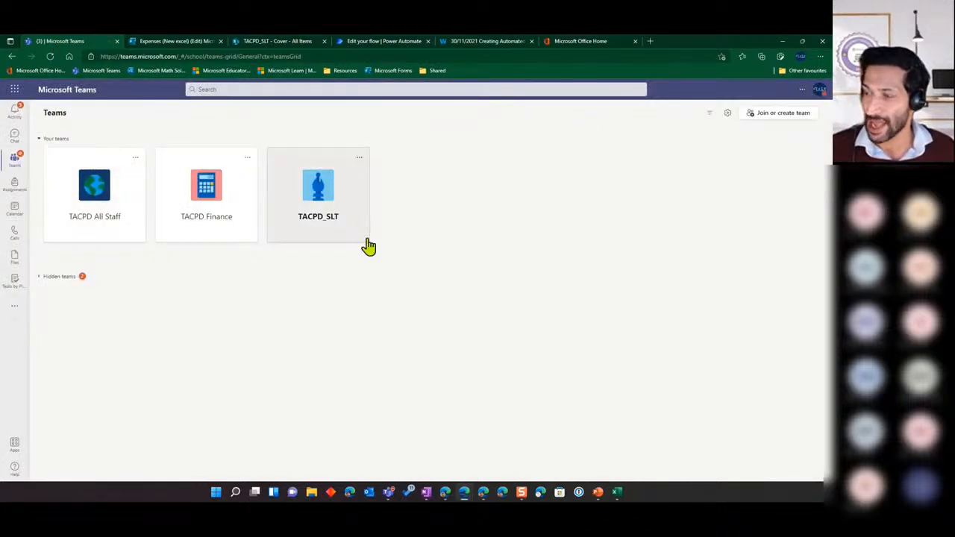
pyautogui.click(331, 211)
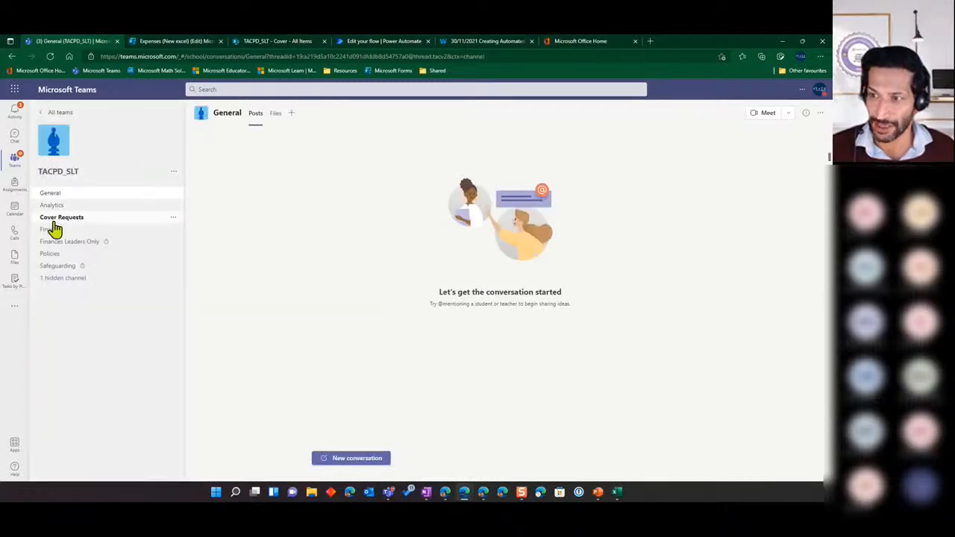
pyautogui.click(54, 222)
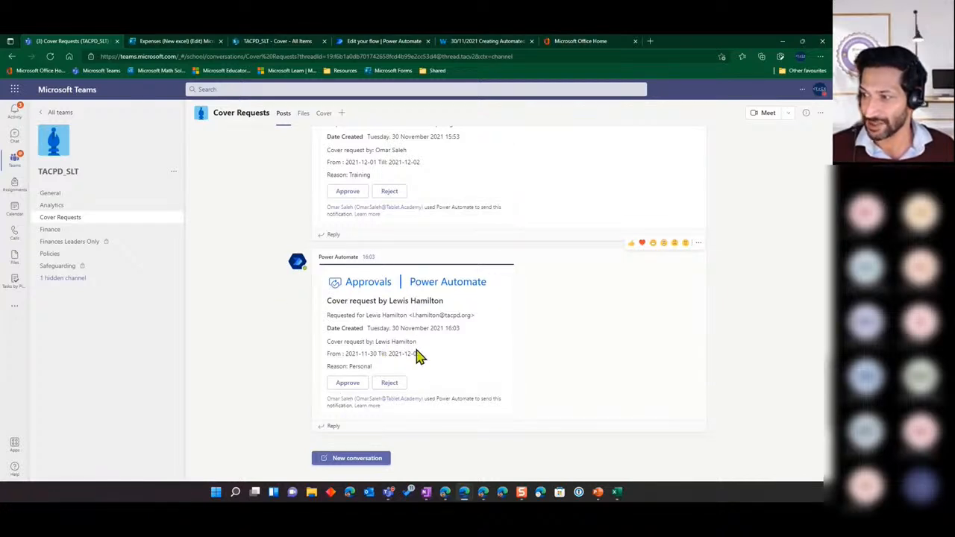
# Approve the newest cover request with the comment "Get well soon" and submit the response.
pyautogui.click(349, 383)
pyautogui.click(361, 327)
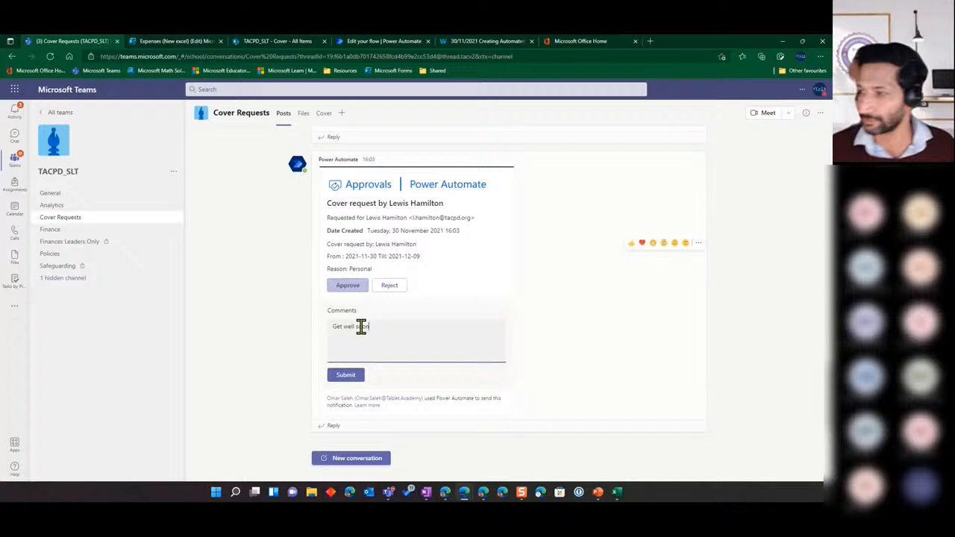
pyautogui.click(346, 376)
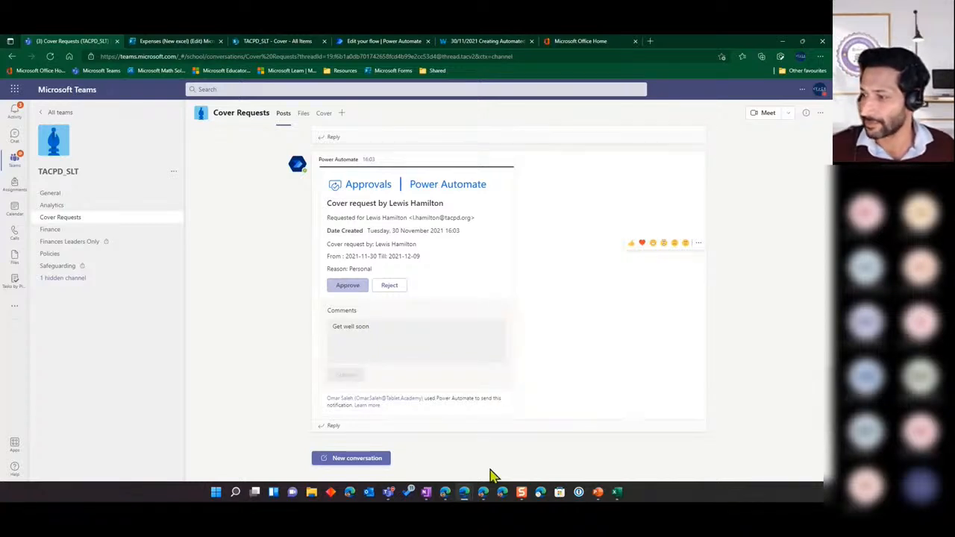
# Check the Power Automate notification in the requester's Teams chat, then minimize that window to return to the approver's.
pyautogui.moveTo(485, 498)
pyautogui.click(482, 419)
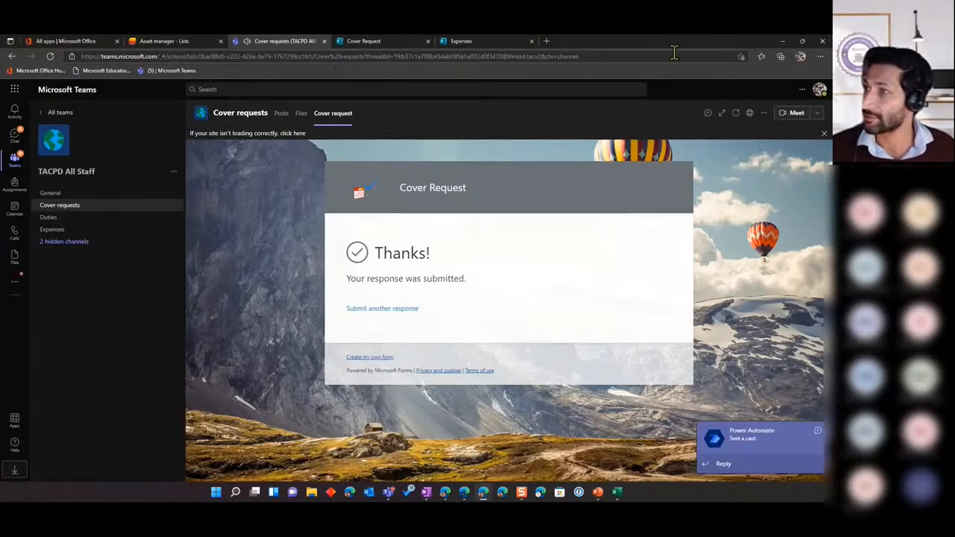
pyautogui.click(16, 138)
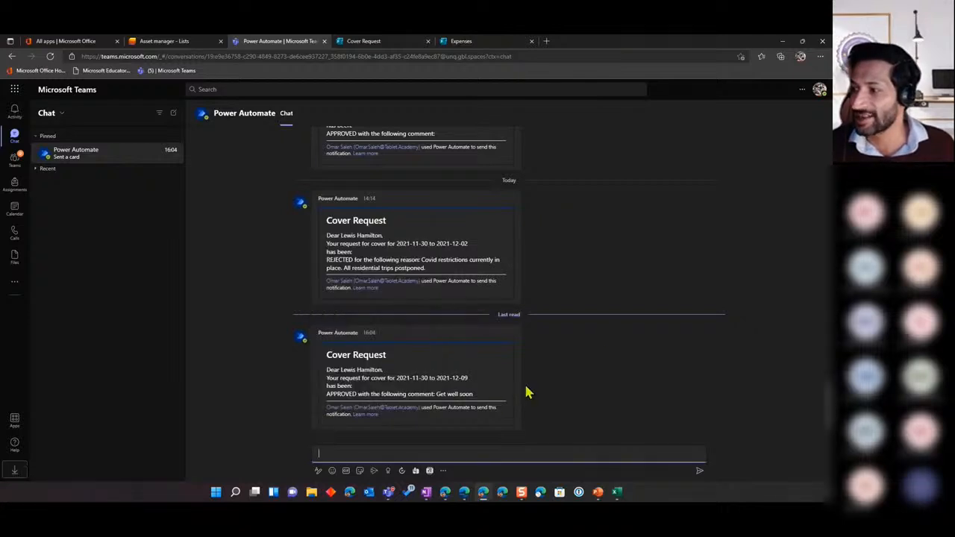
pyautogui.click(782, 42)
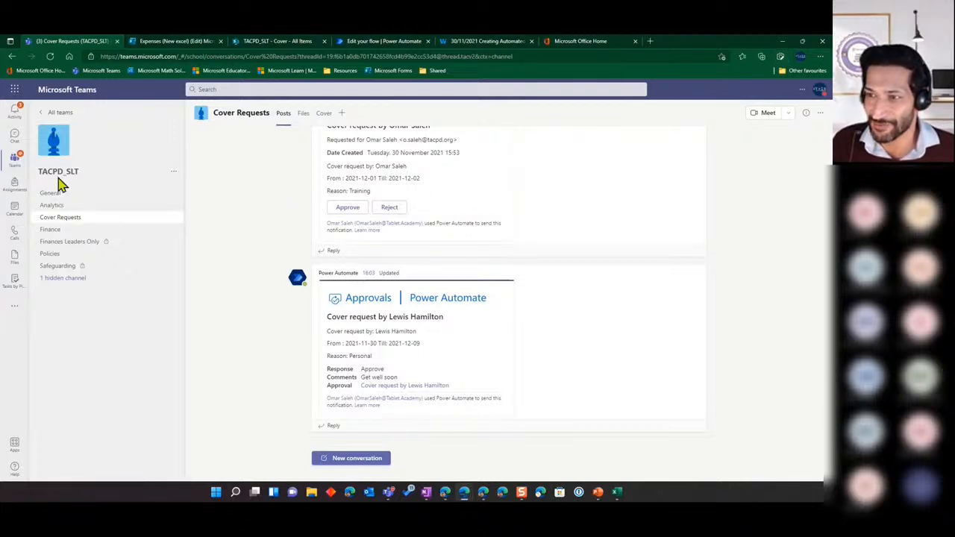
# Open the Cover list in the Cover Requests channel and display its items in the Gallery layout.
pyautogui.click(324, 114)
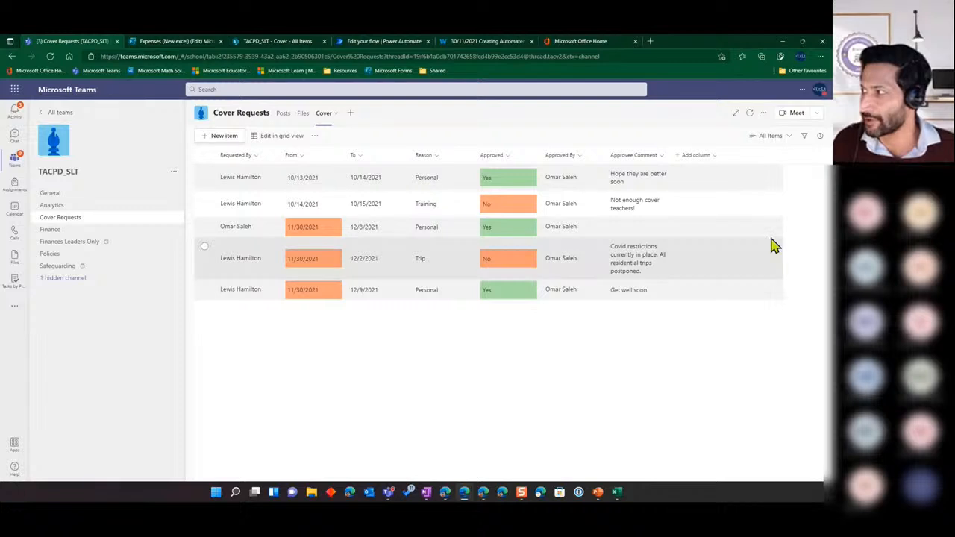
pyautogui.click(789, 136)
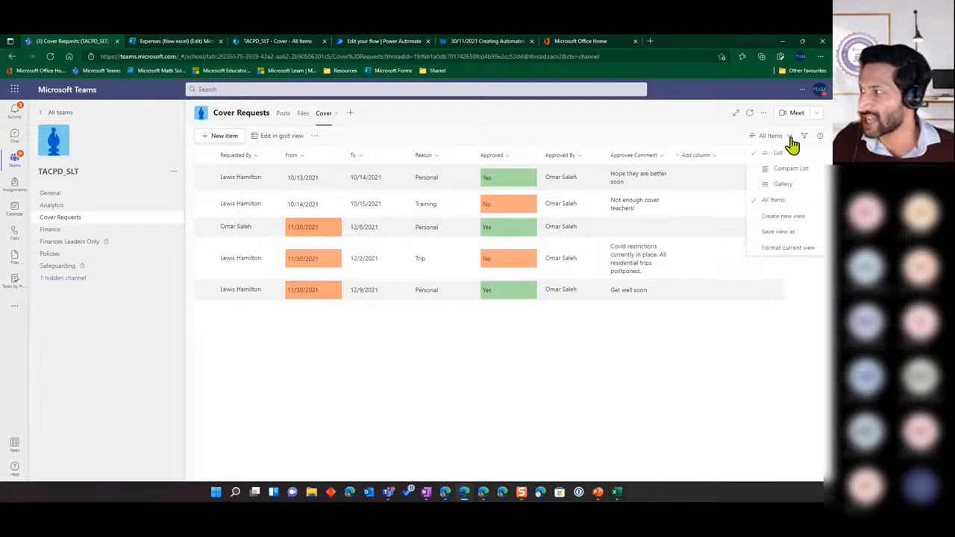
pyautogui.click(780, 186)
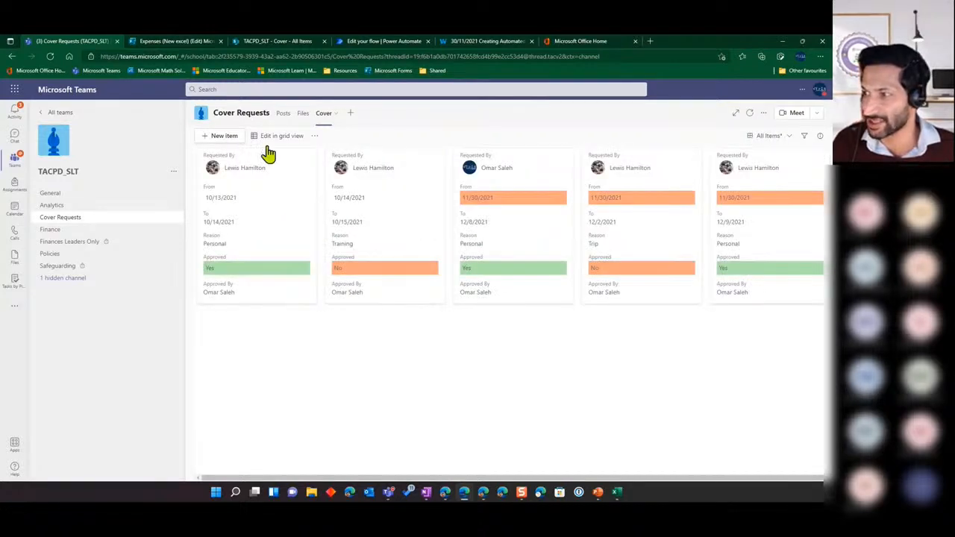
pyautogui.click(790, 137)
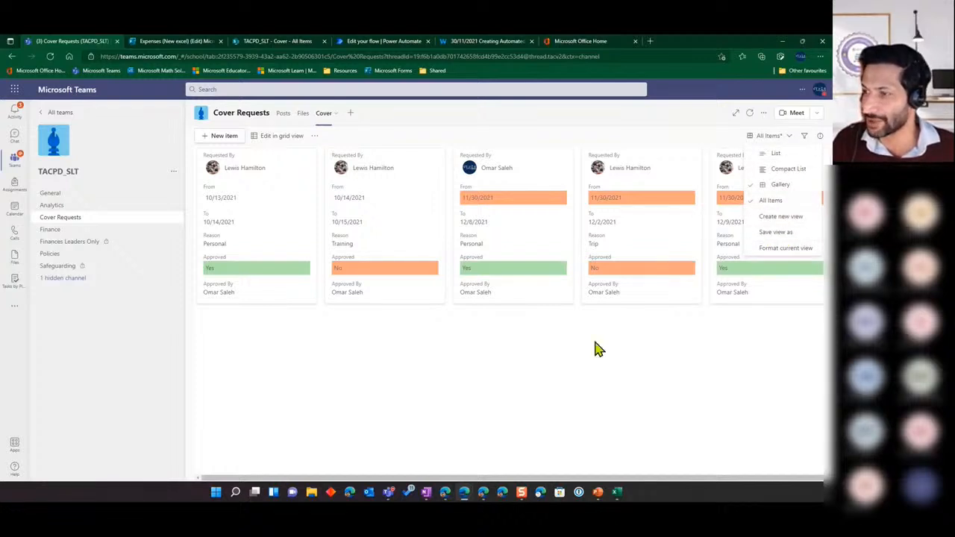
pyautogui.click(518, 371)
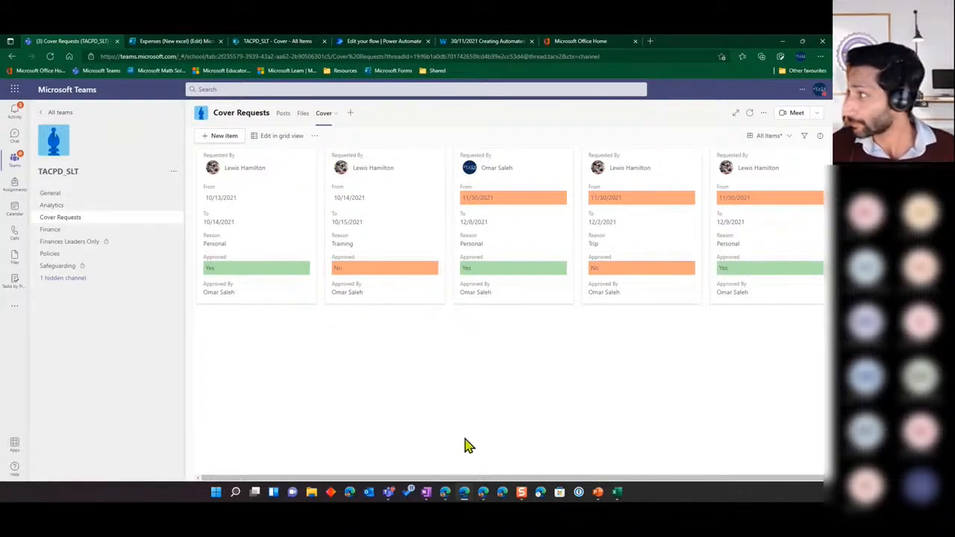
# Return to the PowerPoint slide show, advance to The Flow slide and reveal its Create bullet point.
pyautogui.click(779, 45)
pyautogui.click(271, 306)
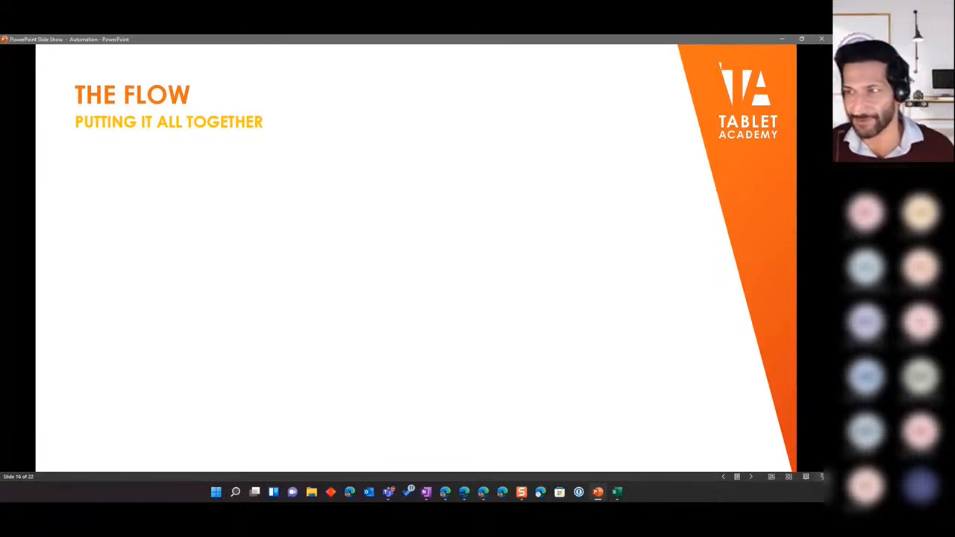
pyautogui.press('Right')
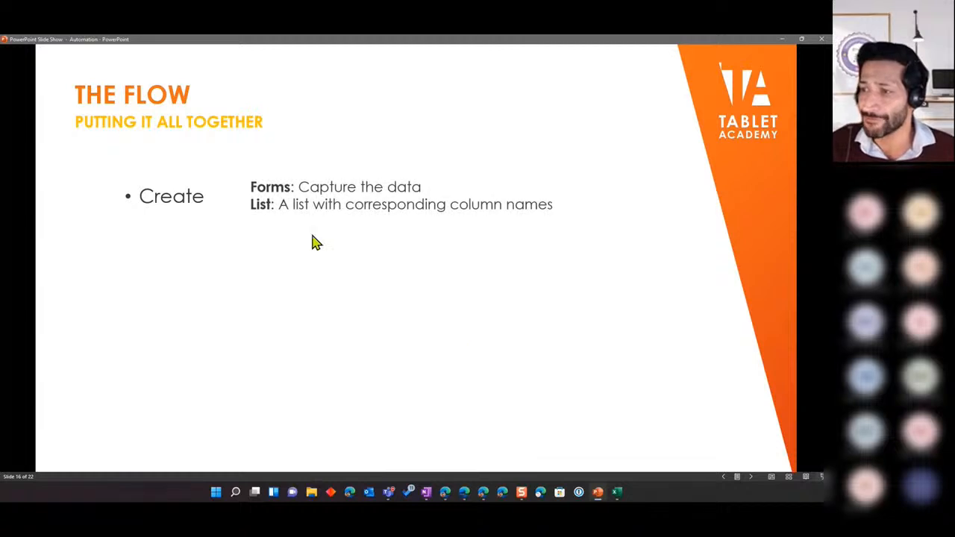
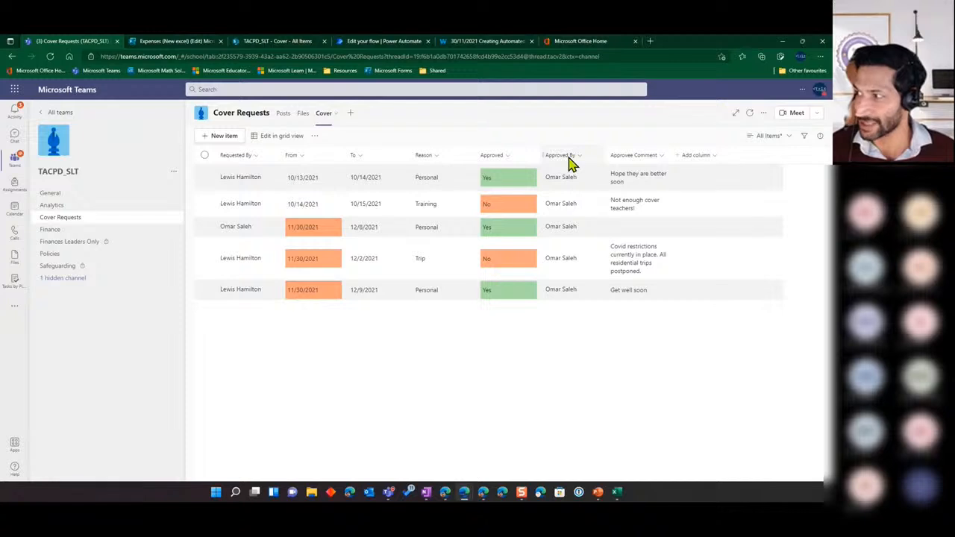
# Check the approver of the newest request in the Cover list, then return to The Flow slide and reveal its Connect bullet point.
pyautogui.moveTo(565, 298)
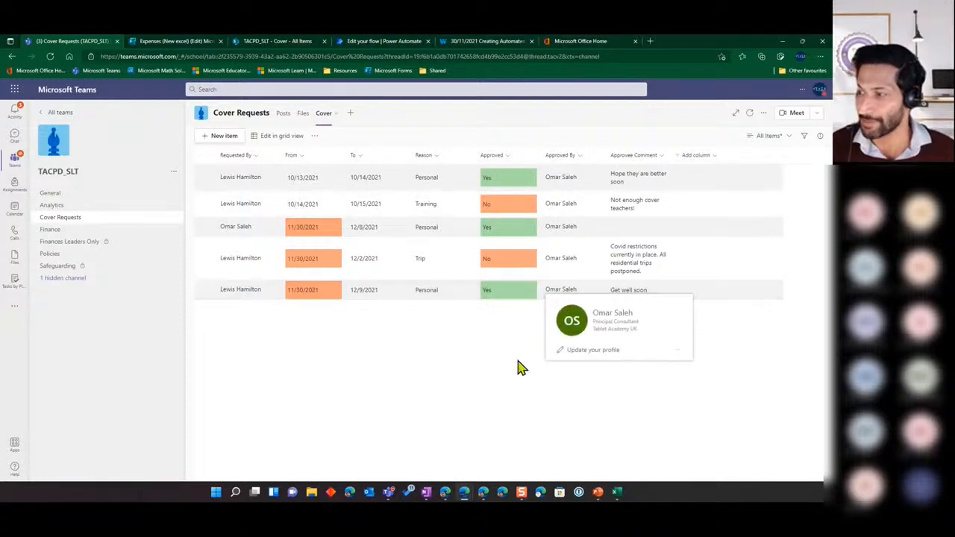
pyautogui.click(782, 41)
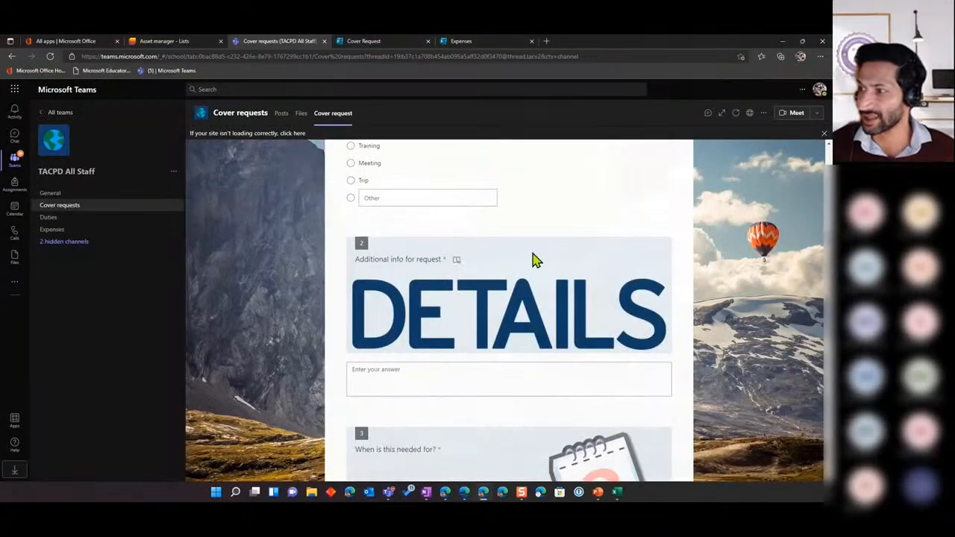
pyautogui.click(782, 41)
pyautogui.click(159, 279)
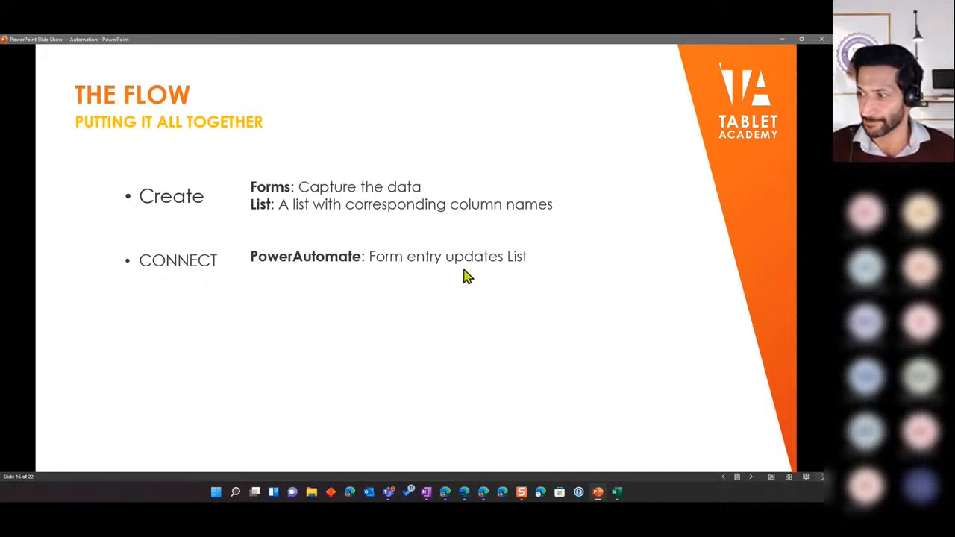
# Switch to the TACPD All Staff to TACPD SLT flow in Power Automate, then collapse and re-expand its Apply to each loop.
pyautogui.moveTo(464, 492)
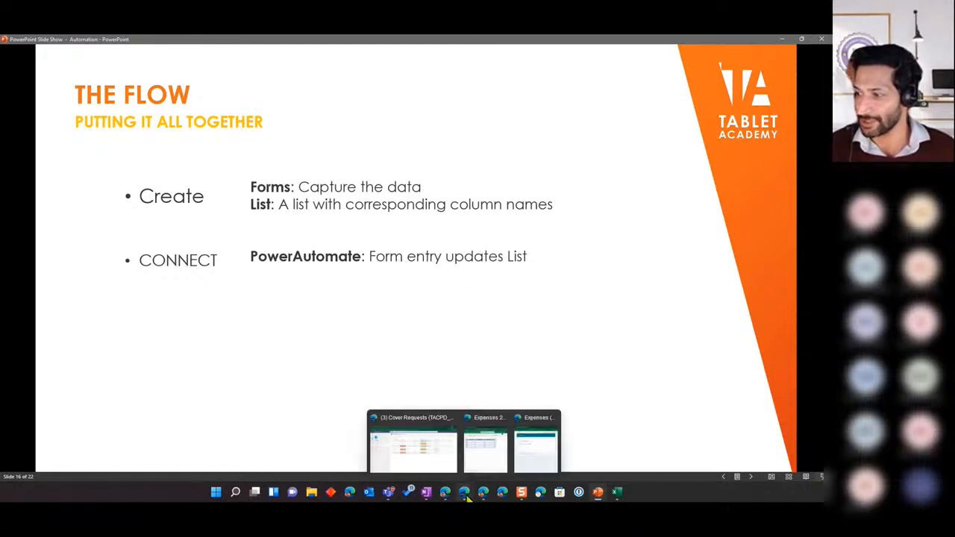
pyautogui.click(424, 467)
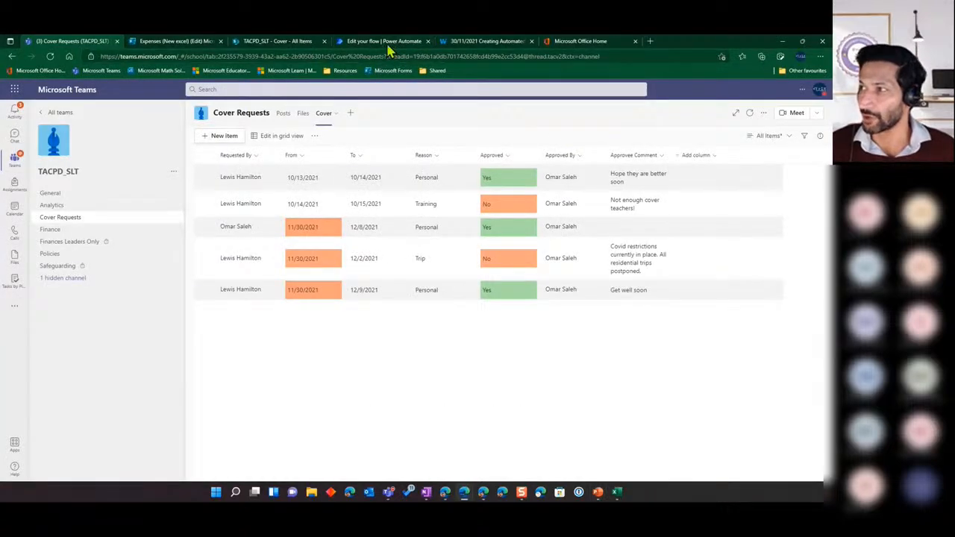
pyautogui.click(384, 42)
pyautogui.scroll(3, 332, 295)
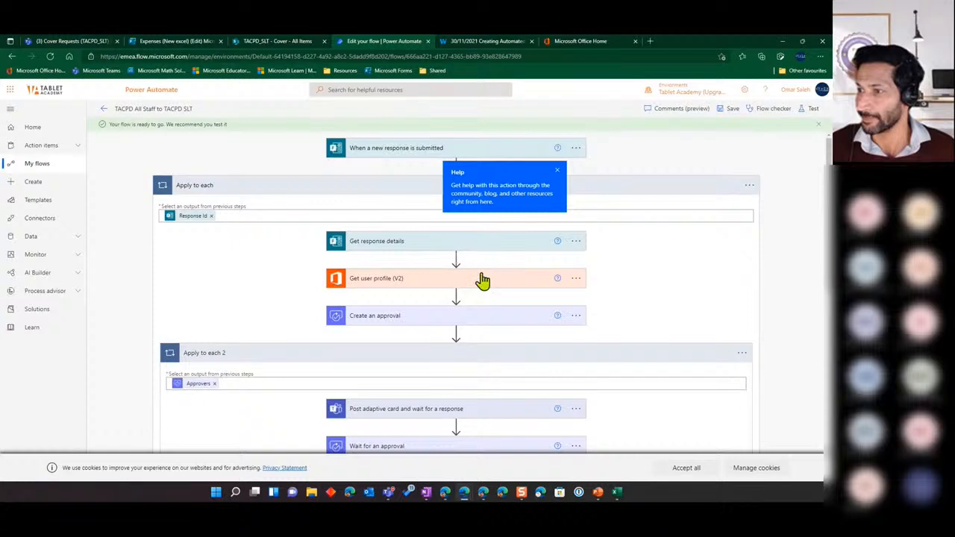
pyautogui.click(311, 196)
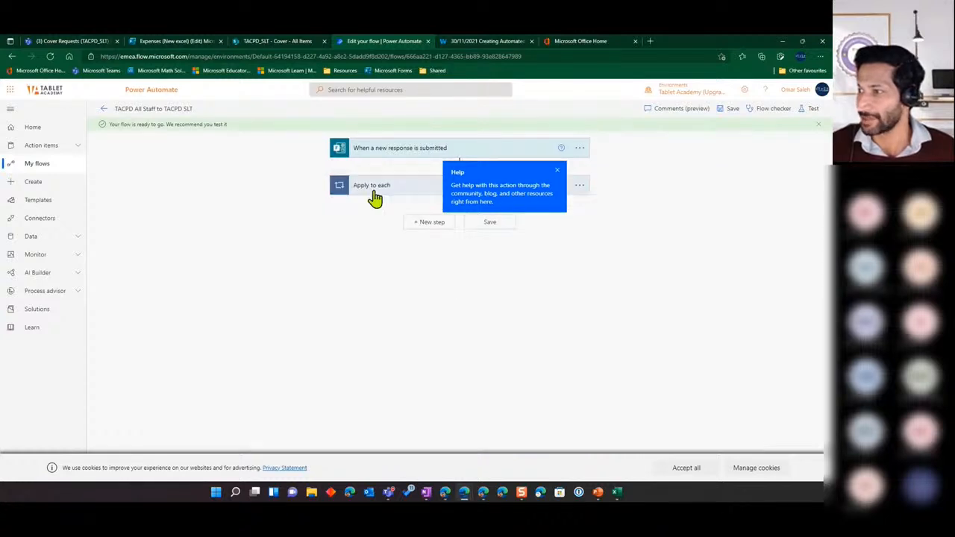
pyautogui.click(394, 202)
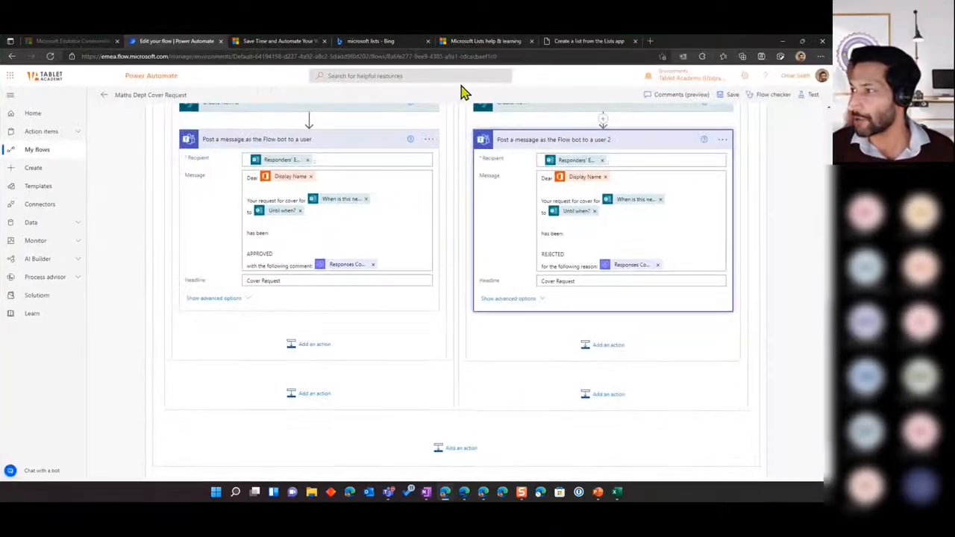
# In the Maths Dept Cover Request flow, expand the new response trigger, dismiss the Help callout and review the actions below.
pyautogui.scroll(10, 502, 241)
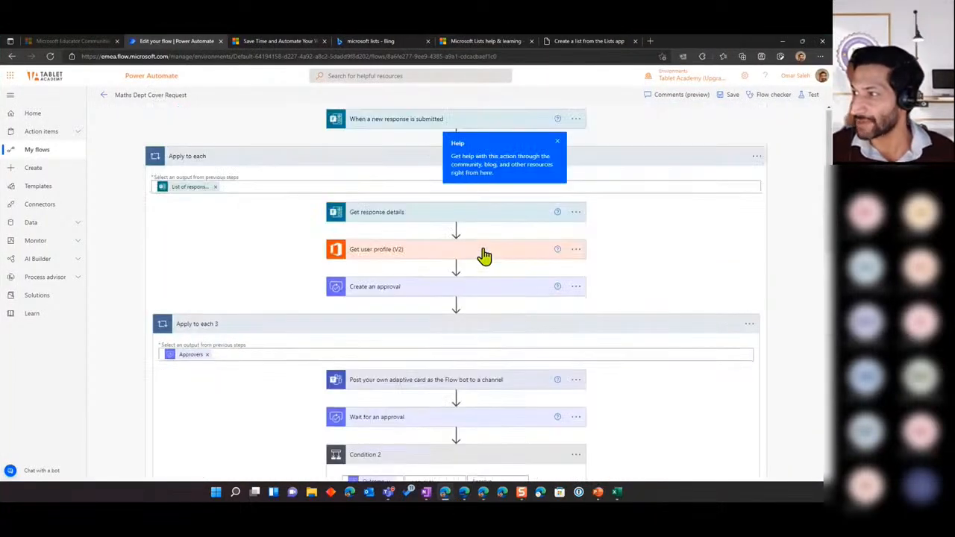
pyautogui.click(383, 122)
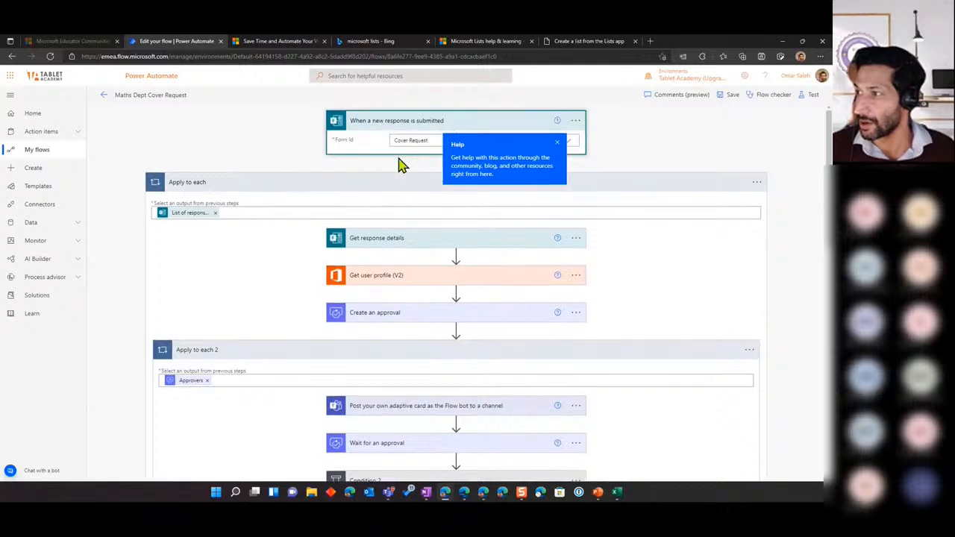
pyautogui.click(557, 143)
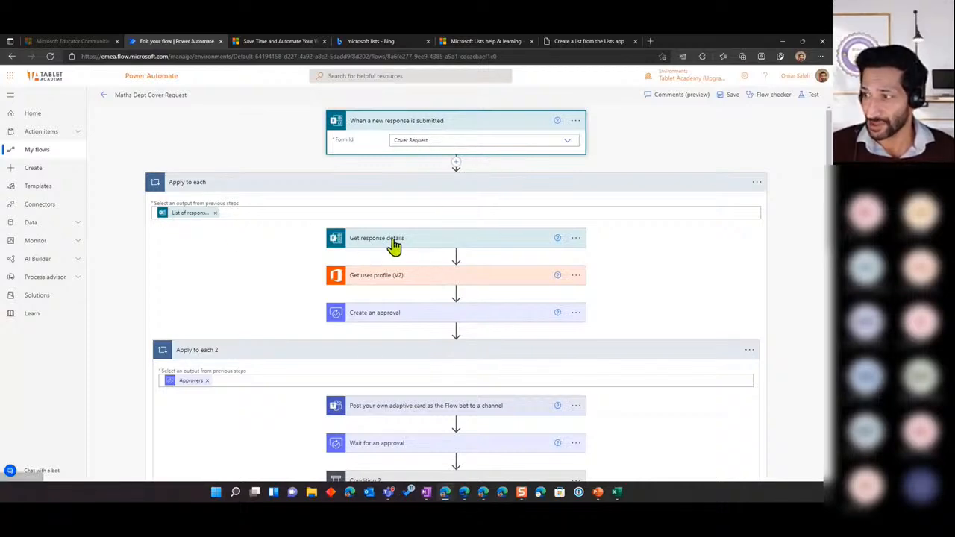
pyautogui.scroll(-3, 394, 252)
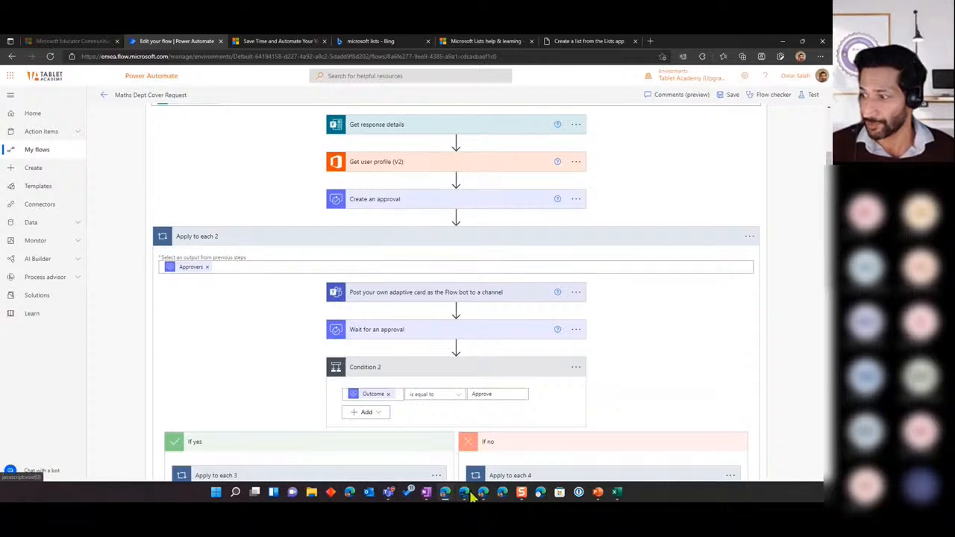
# View the latest approval card in the Cover Requests channel's posts, then return to the Maths Dept Cover Request flow.
pyautogui.moveTo(465, 497)
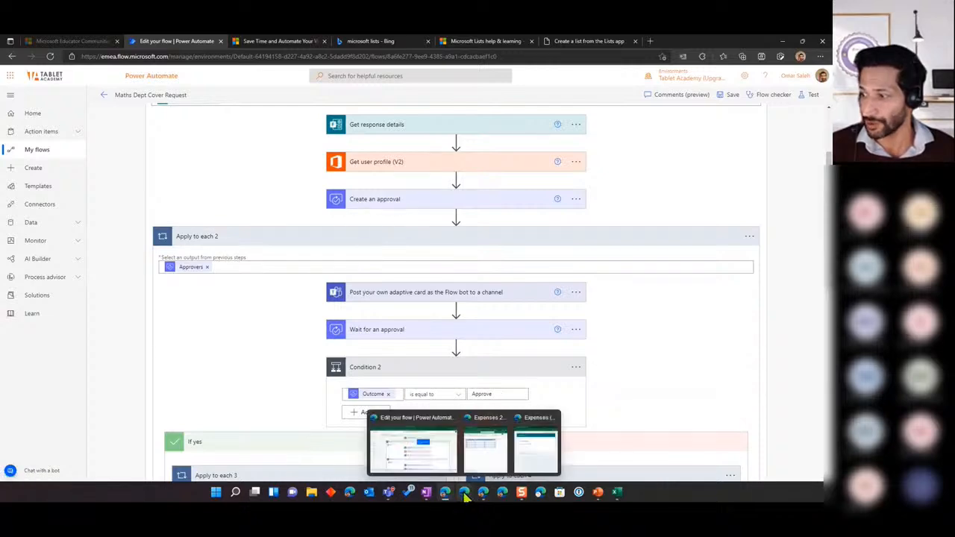
pyautogui.click(431, 463)
pyautogui.click(416, 463)
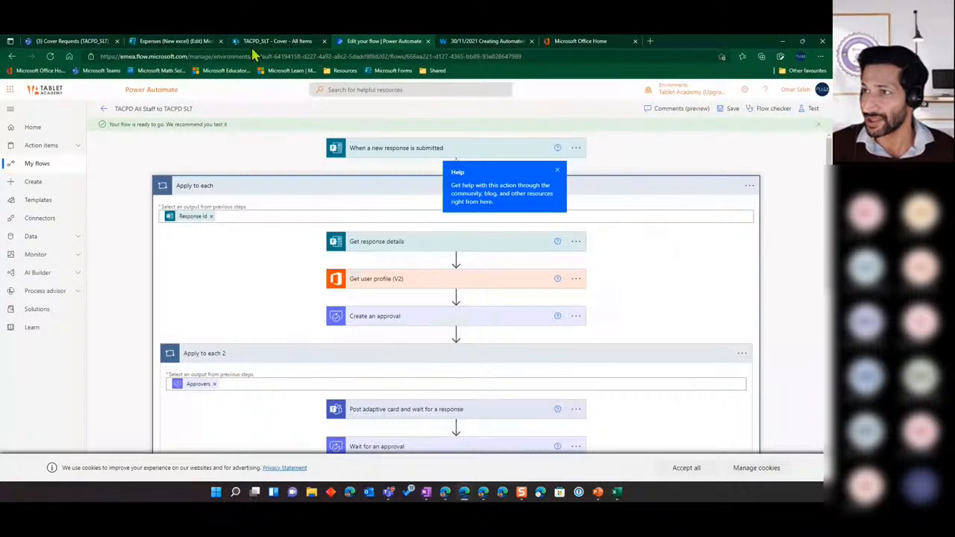
pyautogui.click(88, 43)
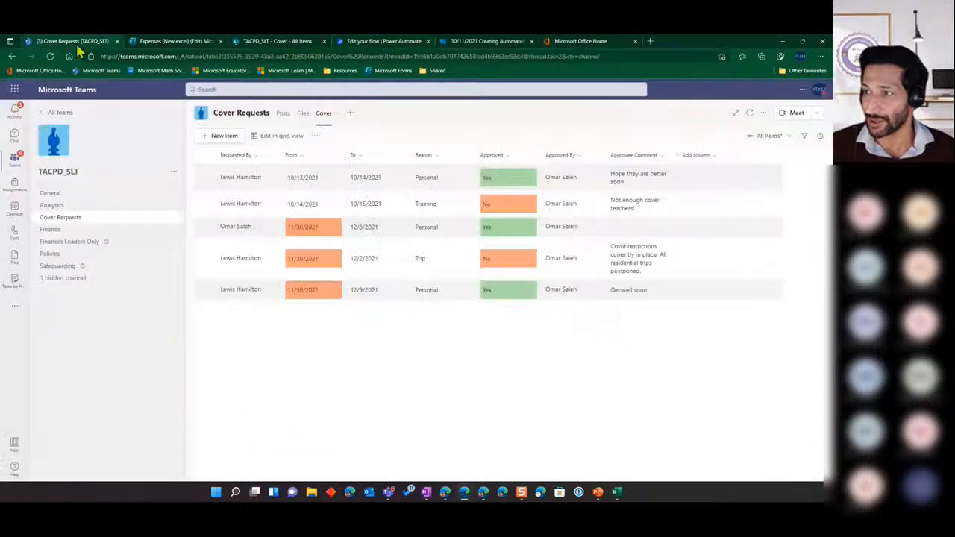
pyautogui.click(69, 221)
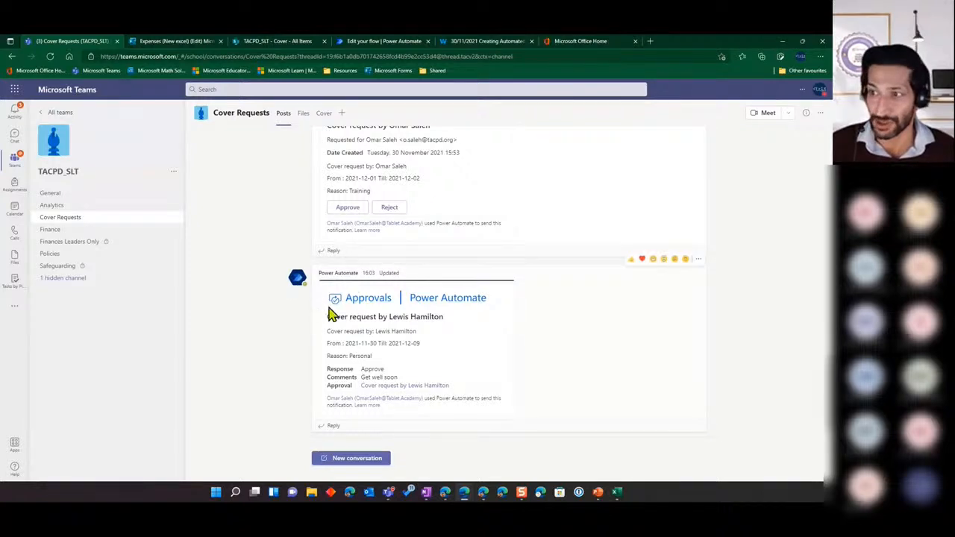
pyautogui.click(781, 41)
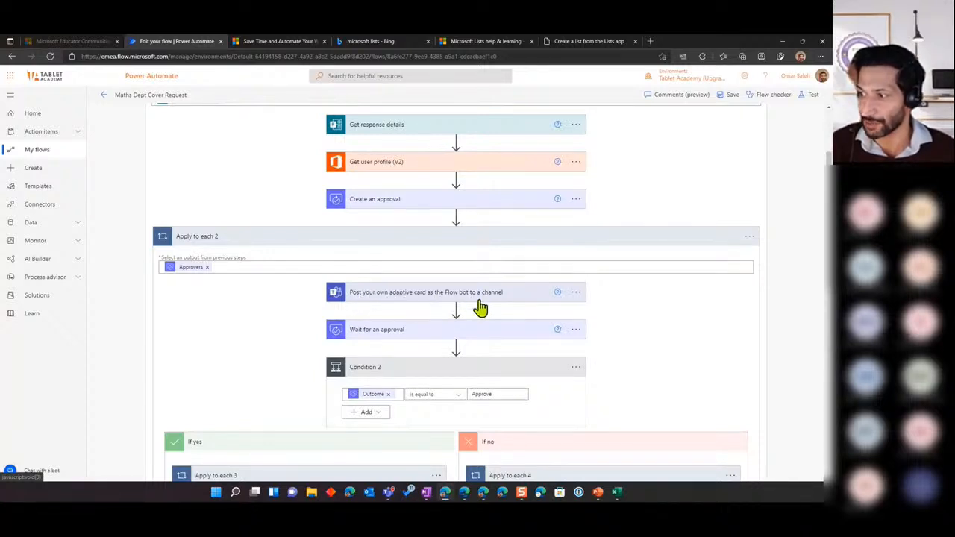
# Search for "email" and "post" operations to insert before the Wait for an approval action, then cancel without adding one.
pyautogui.scroll(-1, 480, 307)
pyautogui.scroll(1, 465, 307)
pyautogui.scroll(1, 467, 307)
pyautogui.scroll(-3, 454, 311)
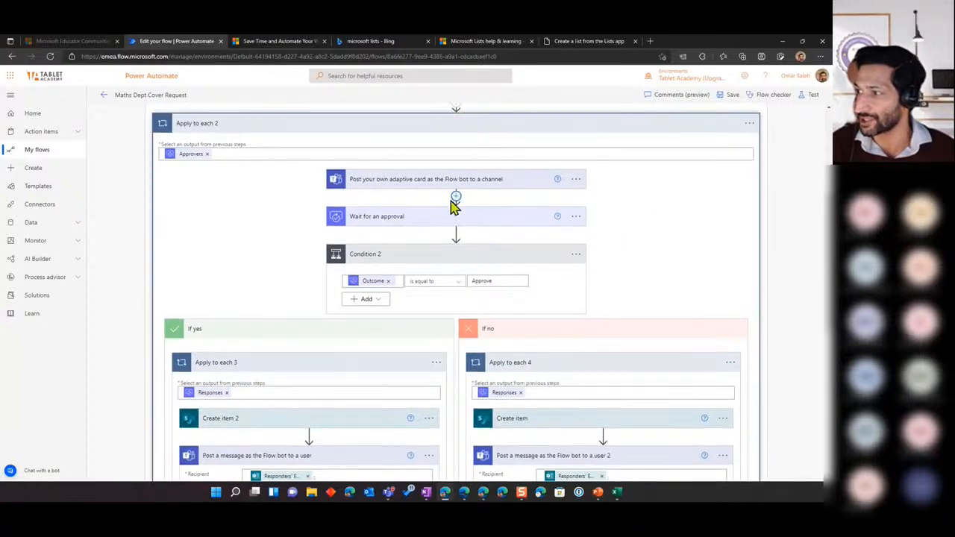
pyautogui.click(459, 209)
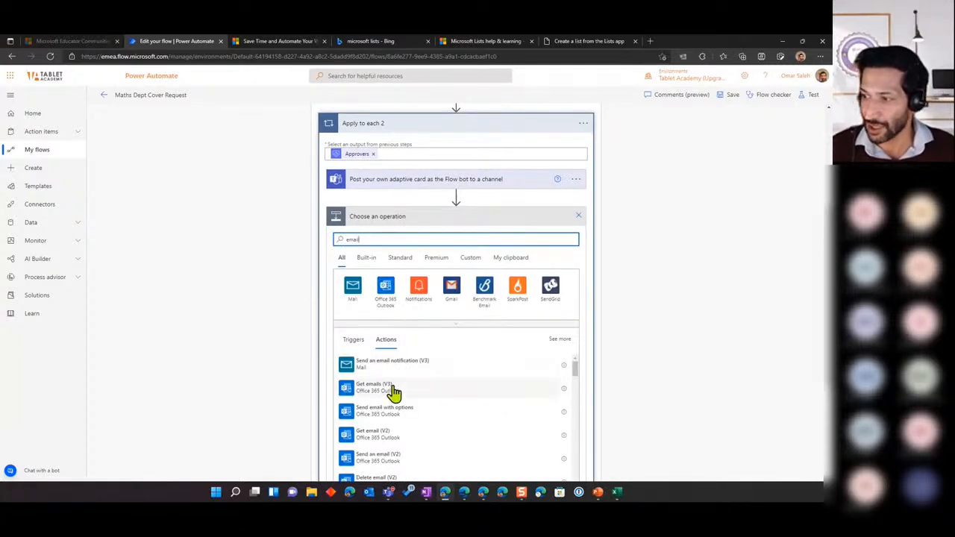
pyautogui.scroll(-1, 392, 381)
pyautogui.scroll(1, 379, 435)
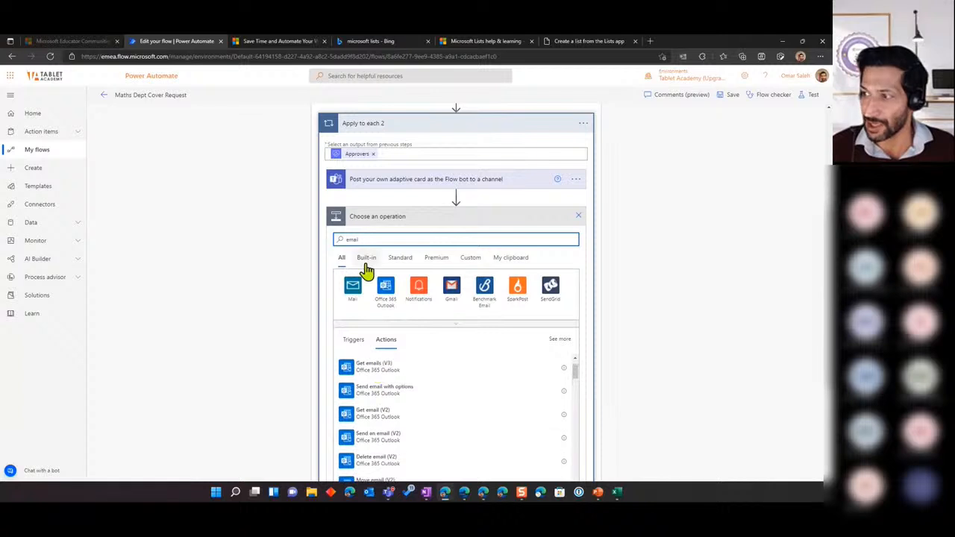
pyautogui.moveTo(369, 240); pyautogui.dragTo(340, 245)
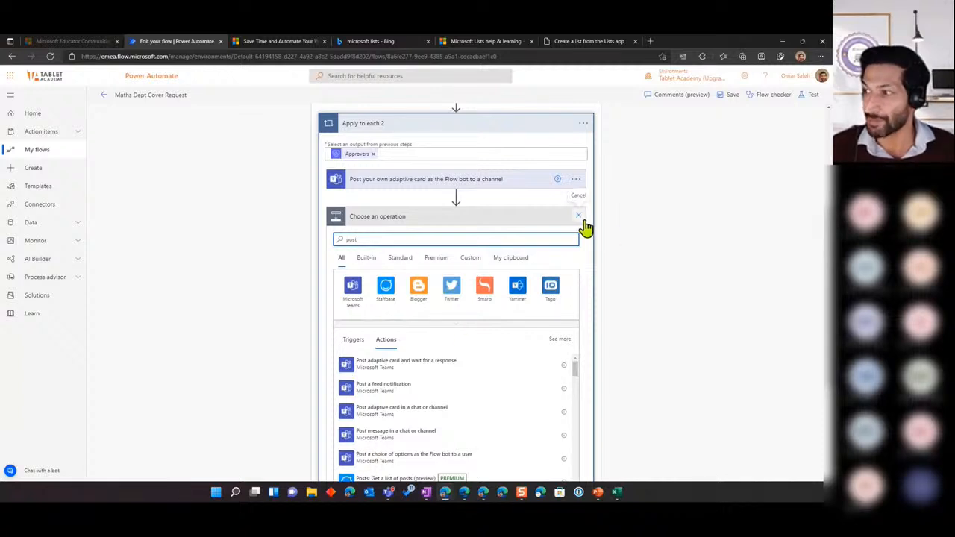
pyautogui.click(634, 227)
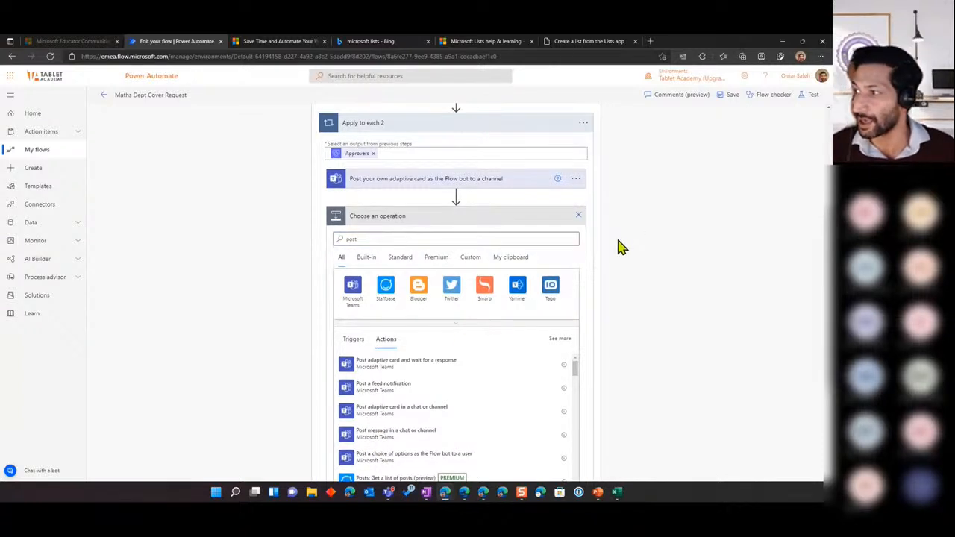
pyautogui.click(579, 216)
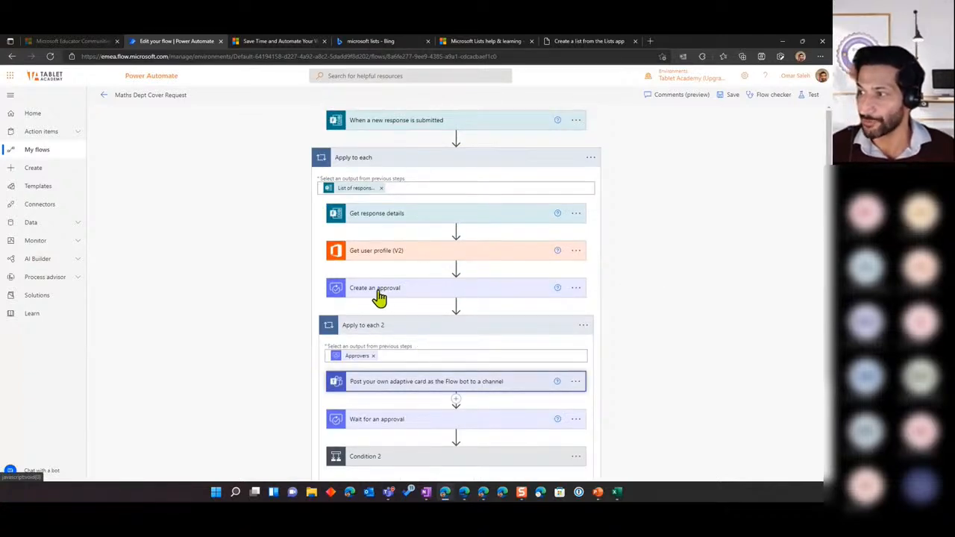
# Expand the Wait for an approval action and Condition 2 to show the approval ID and outcome check.
pyautogui.scroll(-1, 380, 299)
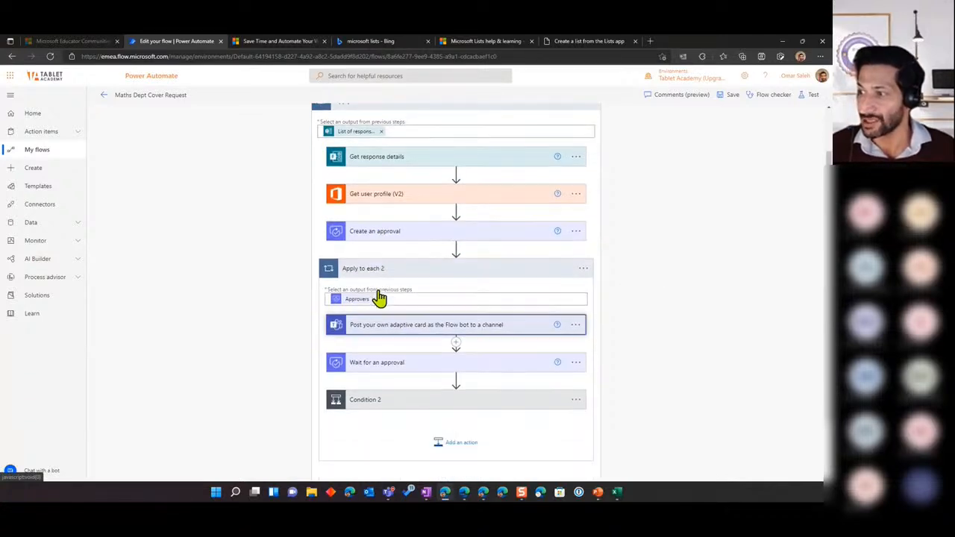
pyautogui.click(385, 364)
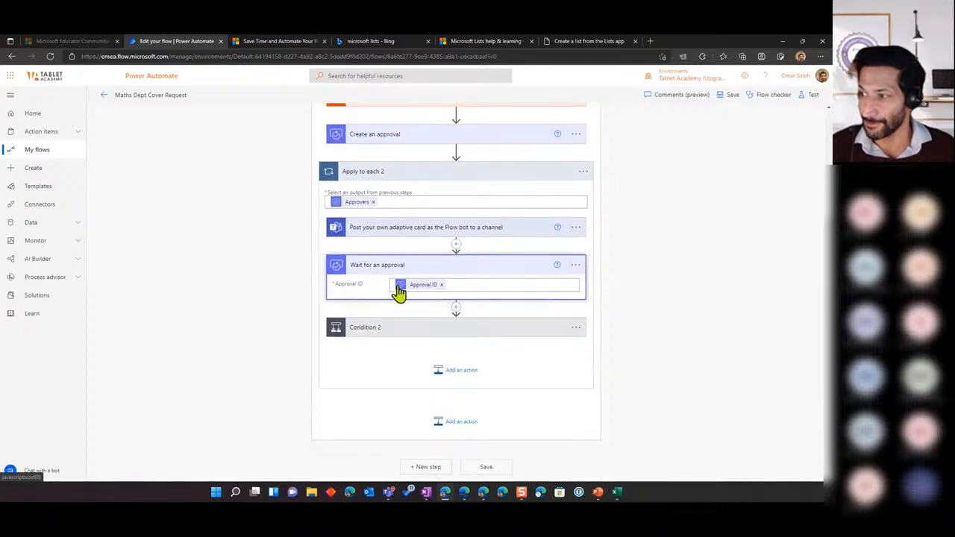
pyautogui.click(377, 335)
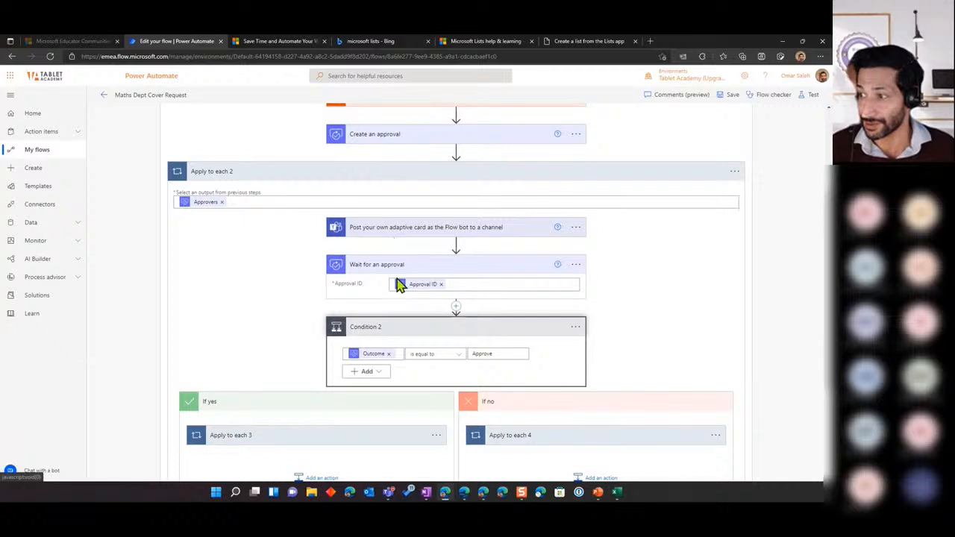
# Expand the Apply to each 3 loop in the condition's If yes branch to show its actions.
pyautogui.scroll(-1, 381, 345)
pyautogui.scroll(-1, 381, 345)
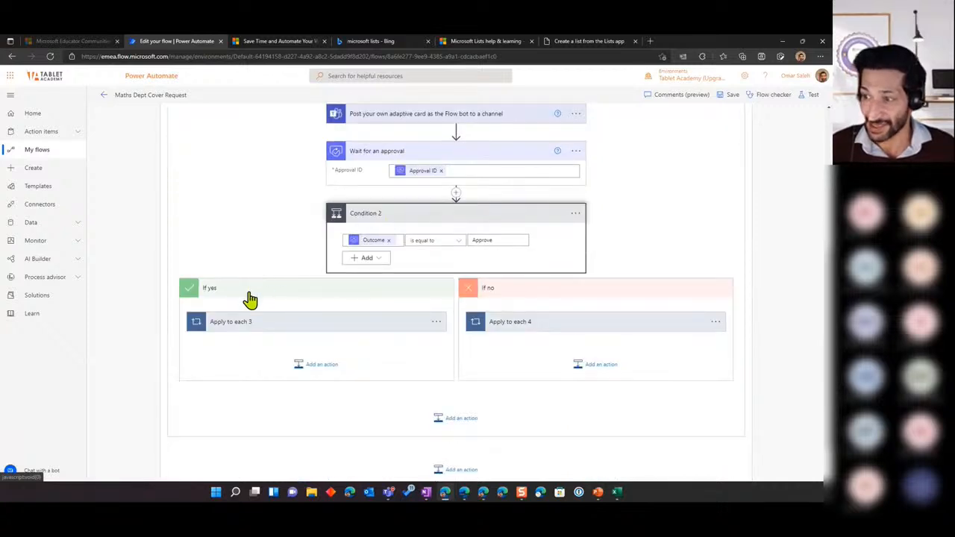
pyautogui.click(249, 299)
pyautogui.click(250, 299)
pyautogui.click(245, 333)
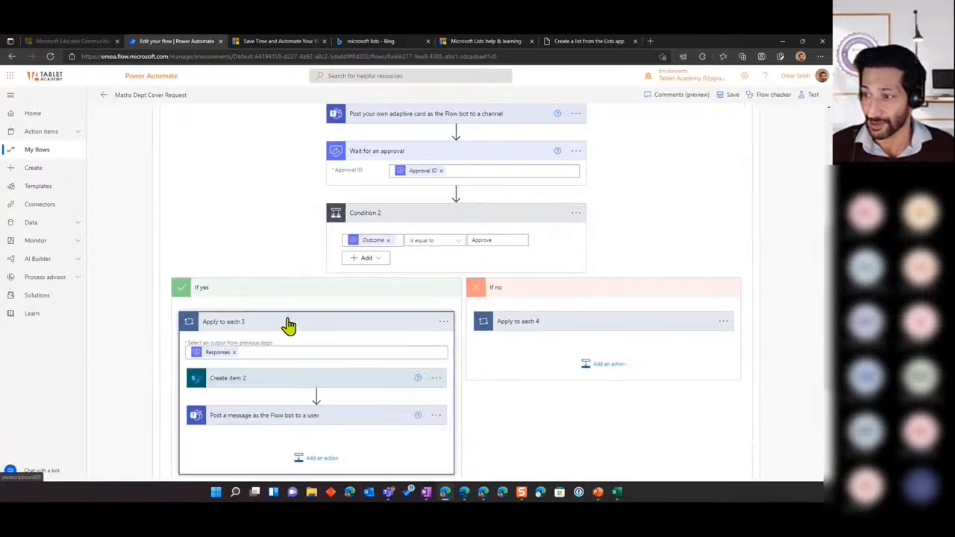
pyautogui.scroll(-3, 289, 321)
# Expand Create item 2 and the Flow bot message action in the If yes branch to examine their field mappings and message.
pyautogui.click(237, 212)
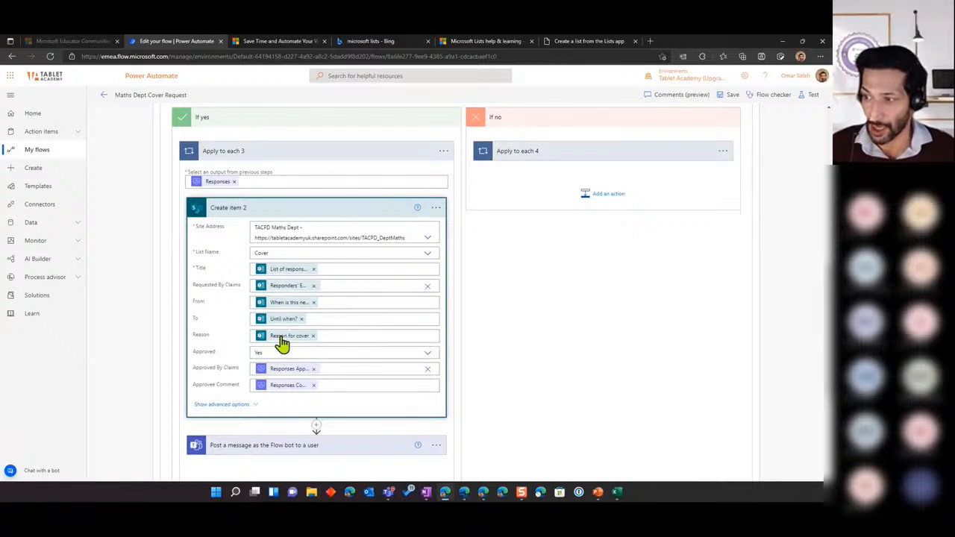
pyautogui.scroll(-1, 282, 337)
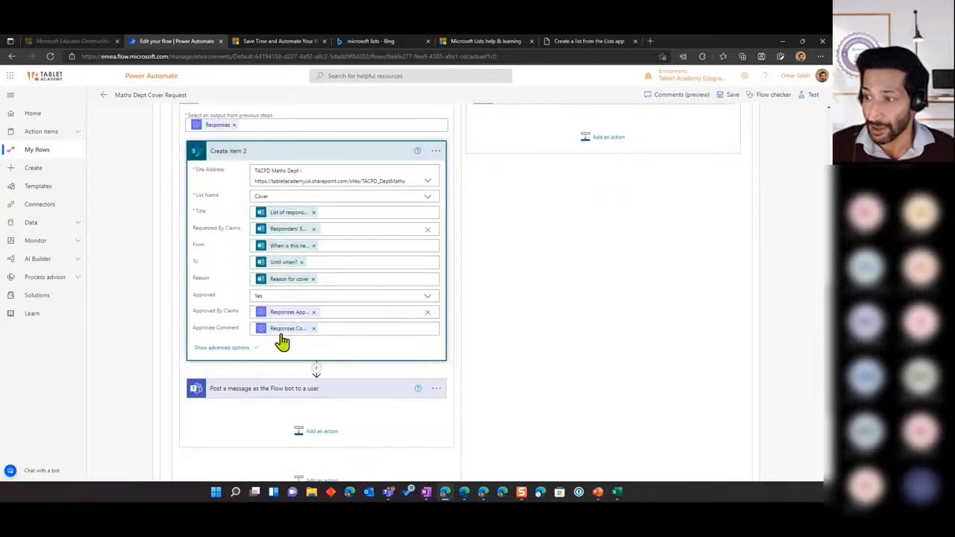
pyautogui.click(237, 395)
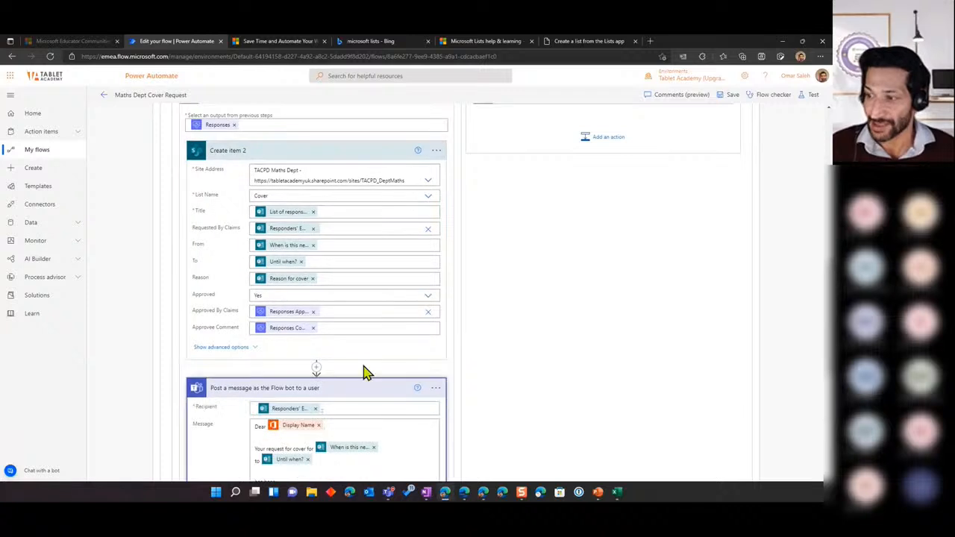
pyautogui.scroll(-2, 425, 346)
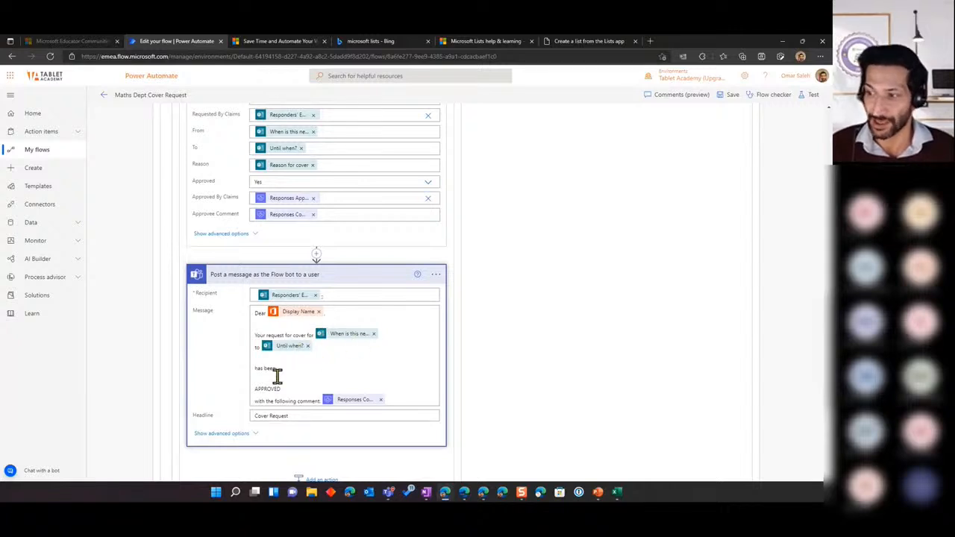
# Expand the Apply to each 4 loop in the condition's If no branch to show its actions.
pyautogui.scroll(5, 542, 361)
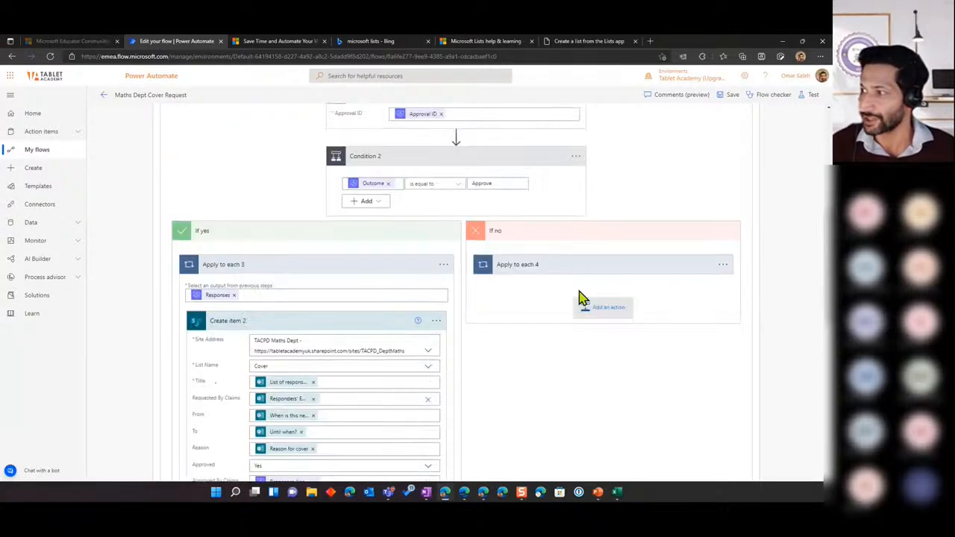
pyautogui.click(537, 274)
pyautogui.scroll(-1, 572, 275)
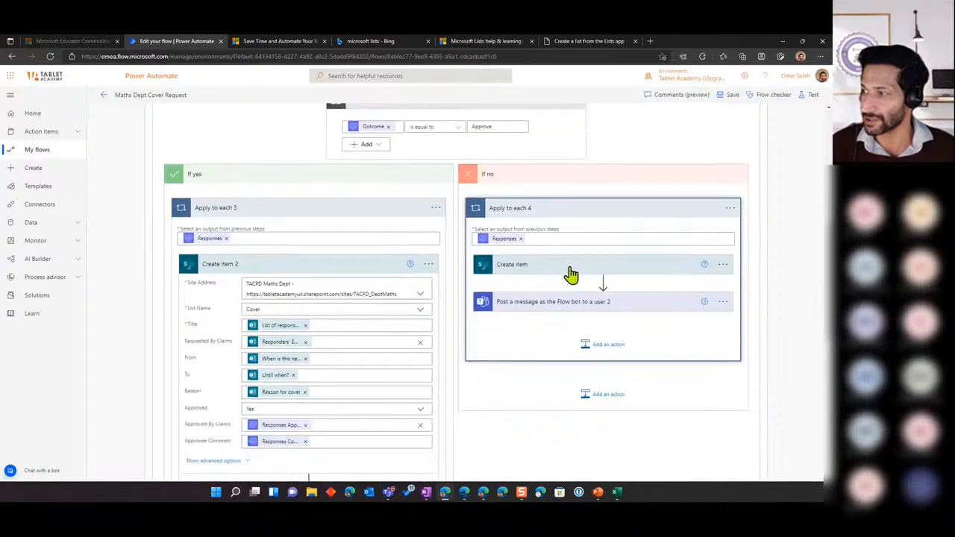
# Expand Create item and the second Flow bot message in the If no branch to examine their field mappings and rejection message.
pyautogui.click(536, 278)
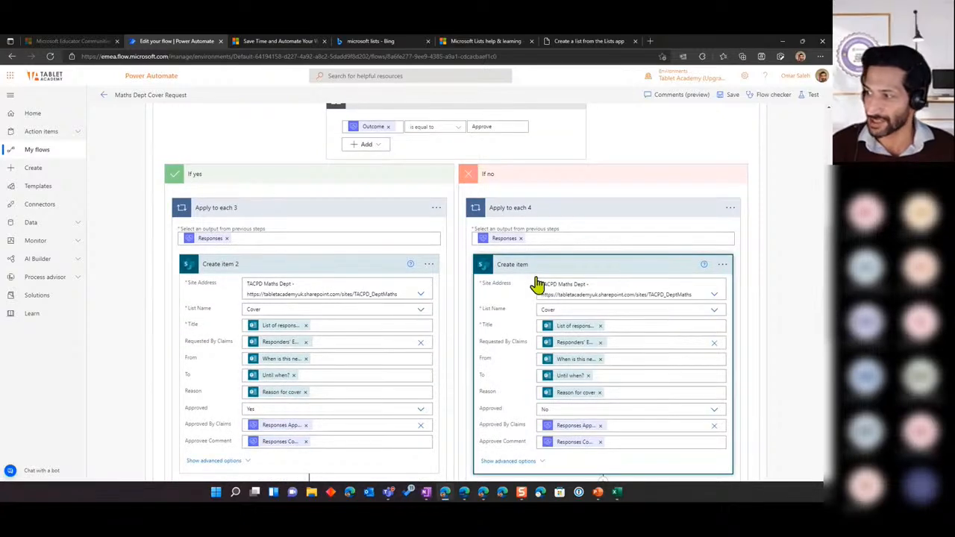
pyautogui.scroll(-2, 537, 287)
pyautogui.scroll(-2, 591, 297)
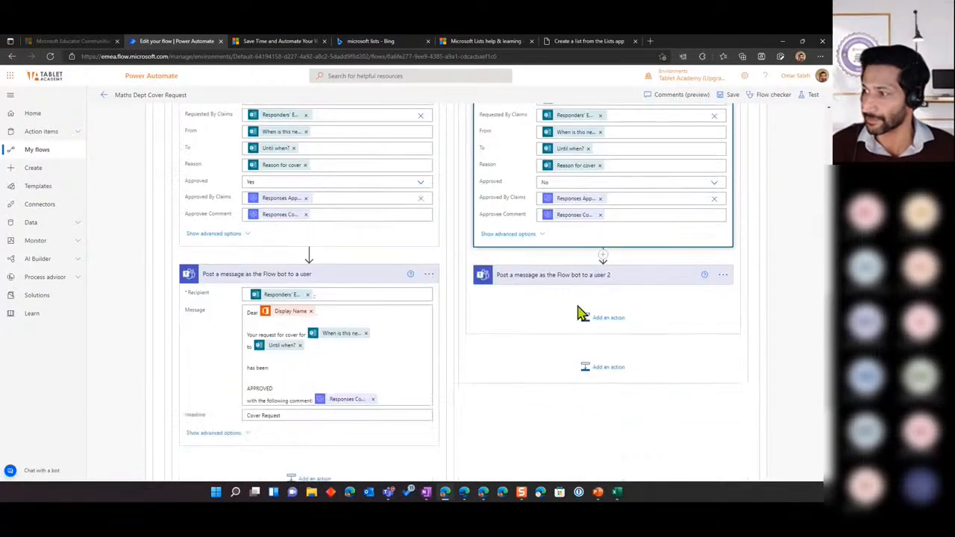
pyautogui.click(559, 288)
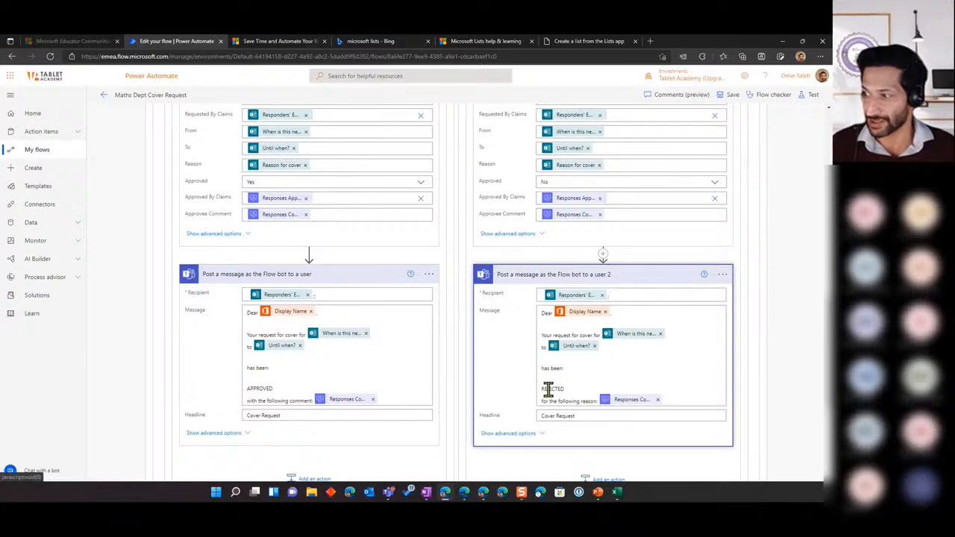
pyautogui.scroll(1, 550, 377)
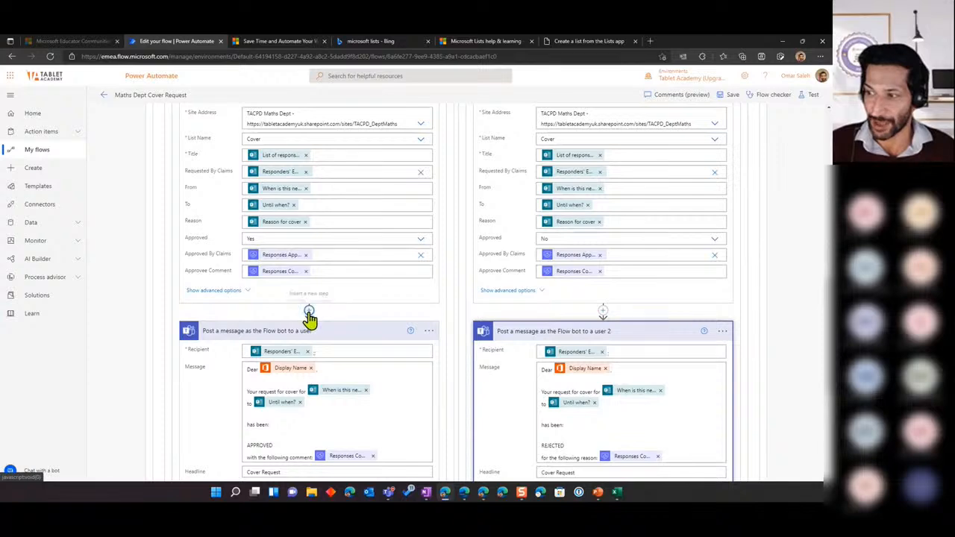
pyautogui.scroll(10, 312, 343)
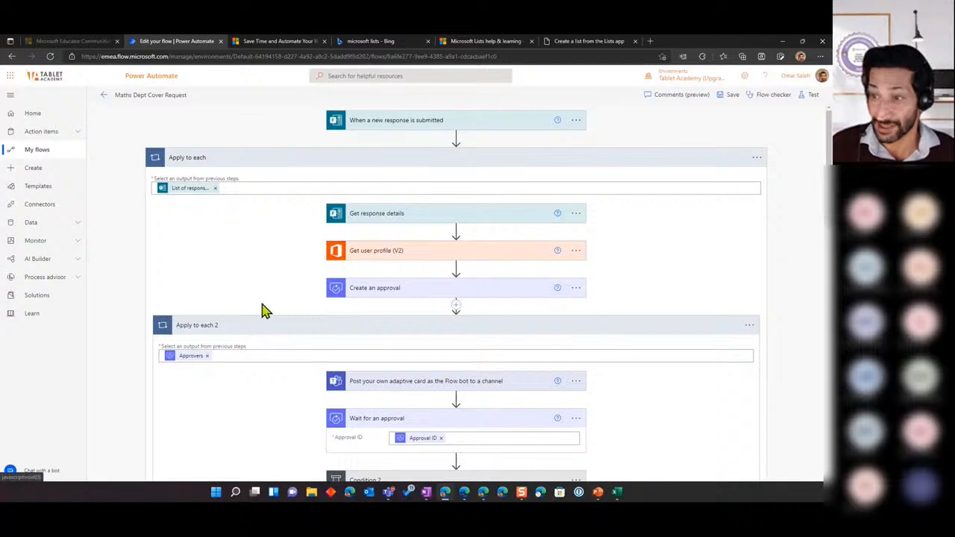
# Open the flow templates gallery, and return to the PowerPoint slide show to advance to the Approvals and Tracking scenario.
pyautogui.click(32, 189)
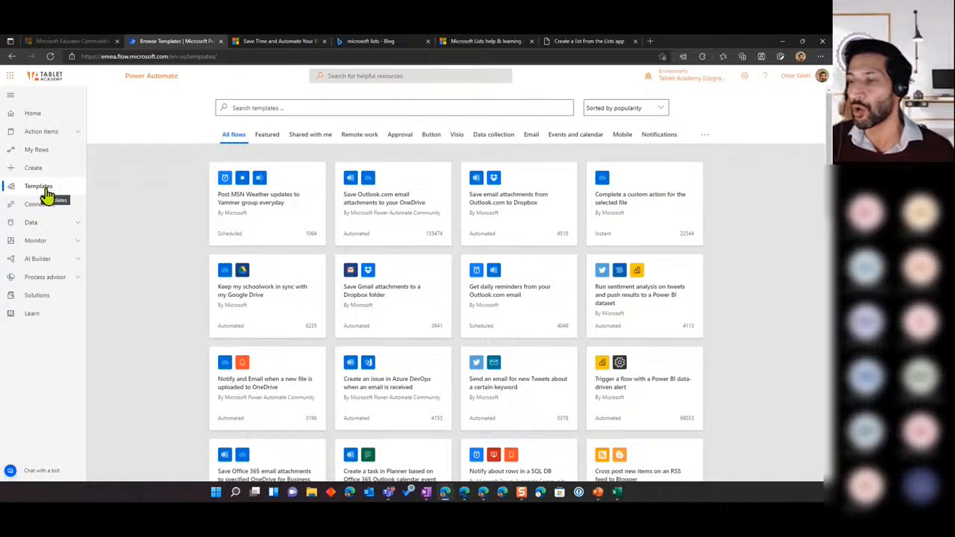
pyautogui.click(781, 41)
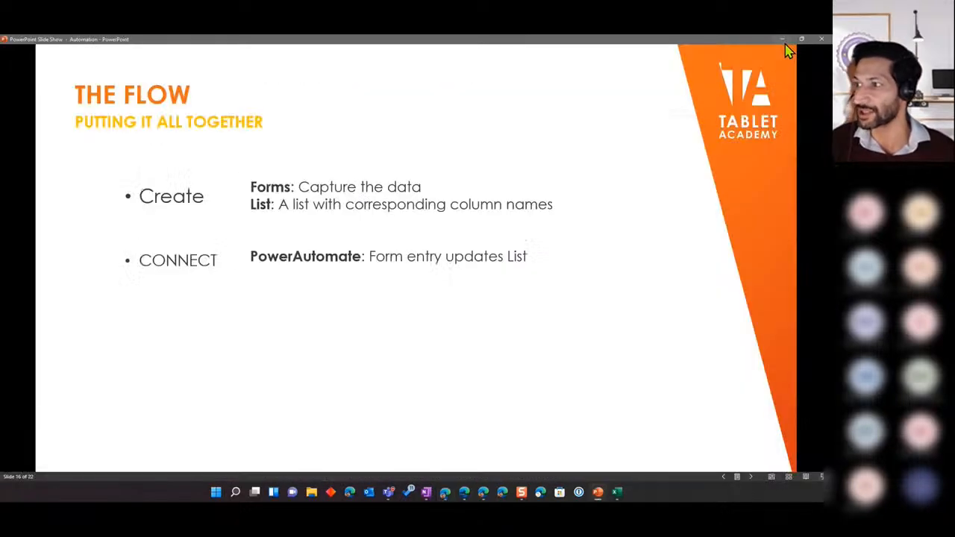
pyautogui.click(274, 269)
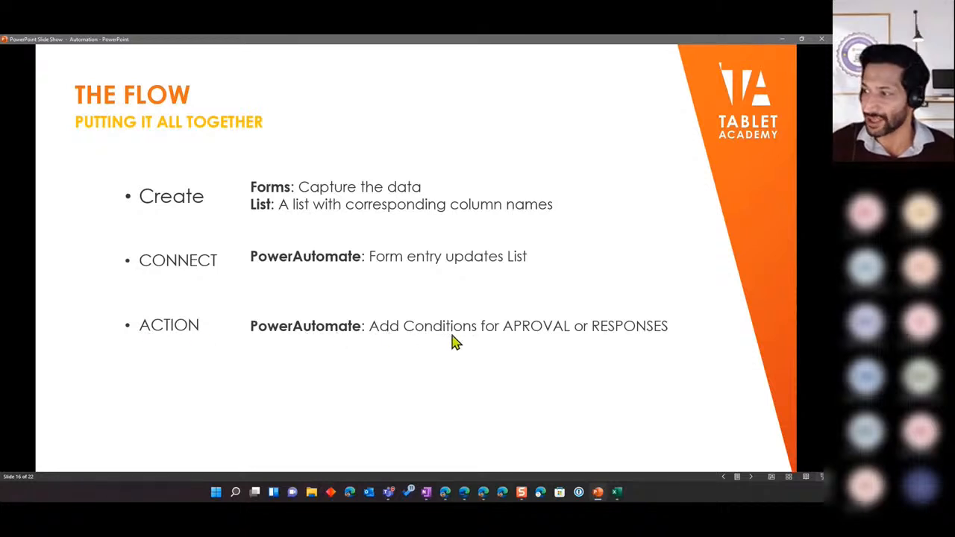
pyautogui.click(612, 338)
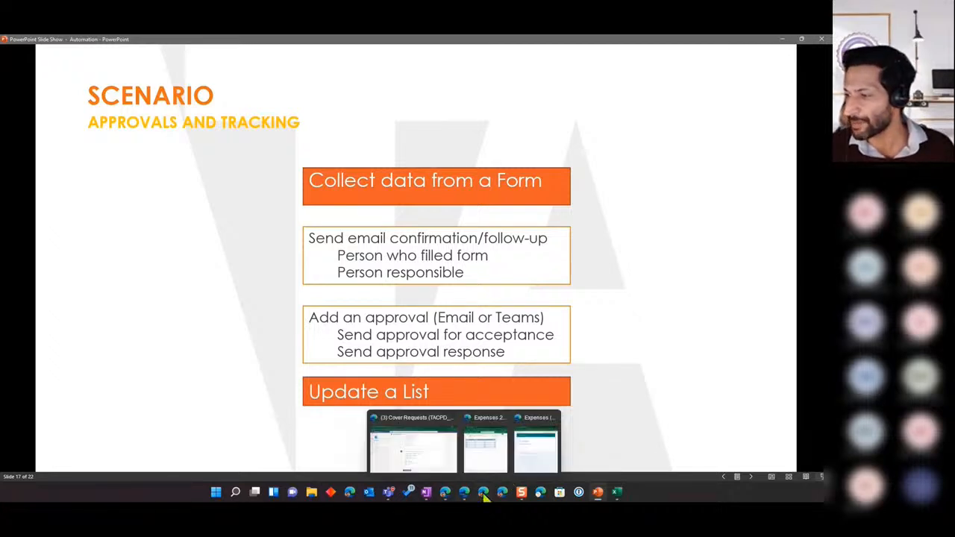
# Switch to the Edge window with the Power Automate flow and open the page for creating a new flow.
pyautogui.moveTo(467, 496)
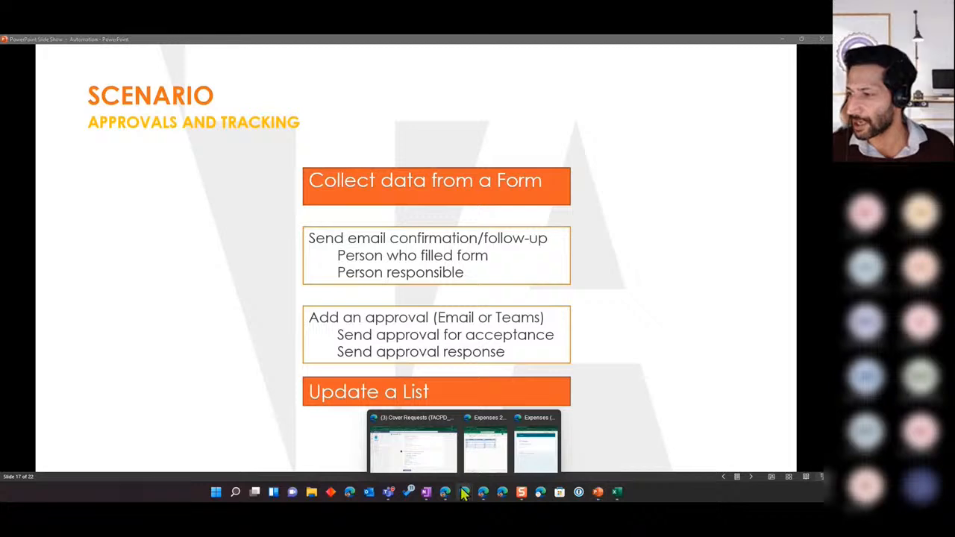
pyautogui.click(437, 451)
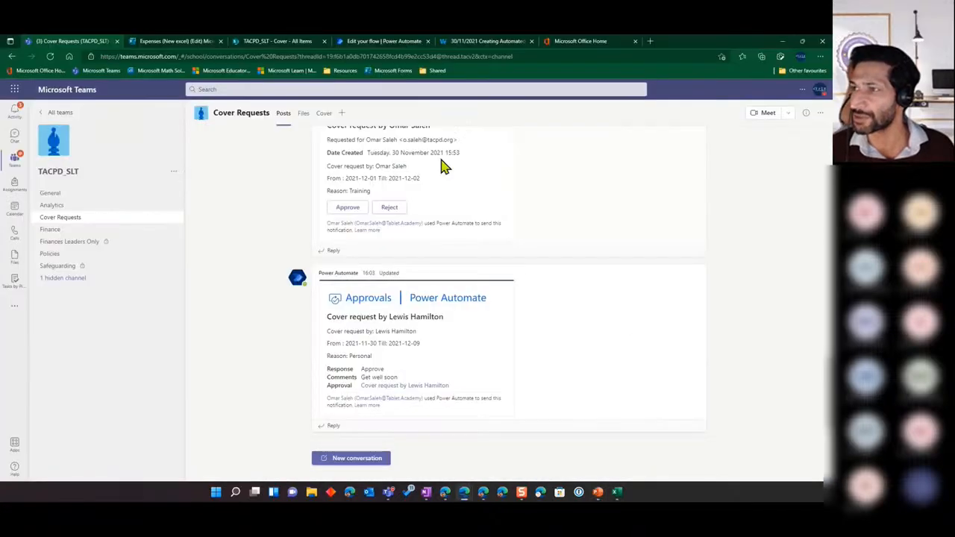
pyautogui.click(377, 41)
pyautogui.click(34, 182)
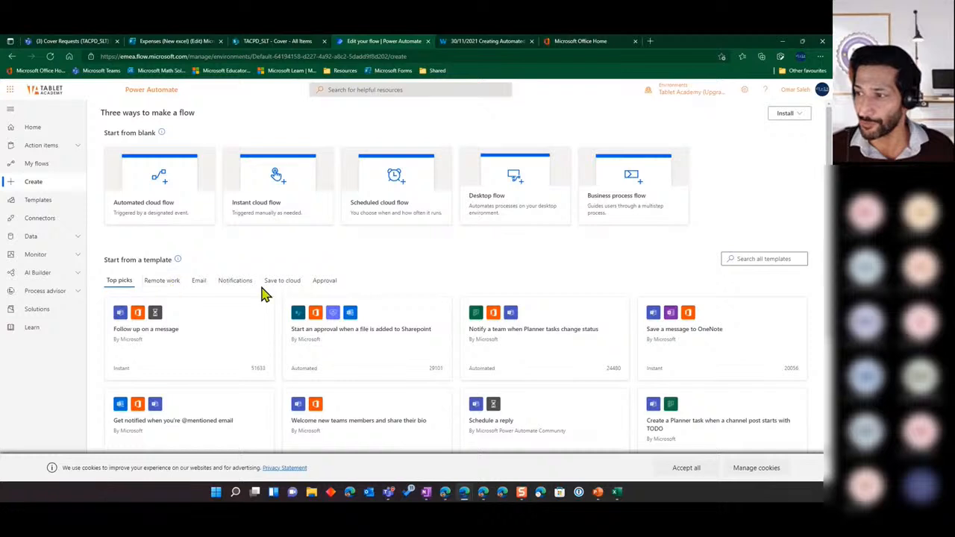
# Filter the starter templates to Approval and look through the available approval flows.
pyautogui.click(322, 287)
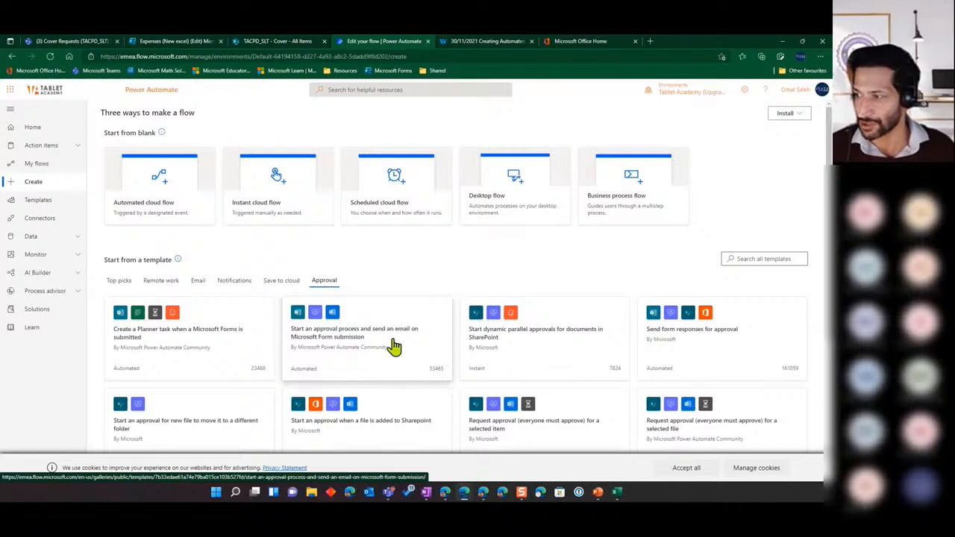
pyautogui.scroll(-1, 398, 339)
pyautogui.scroll(-2, 545, 290)
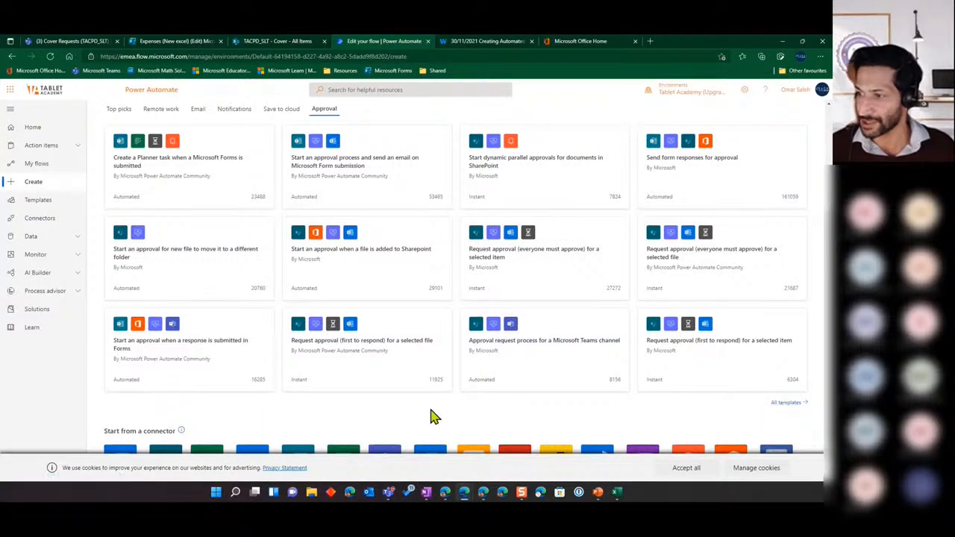
pyautogui.scroll(1, 430, 417)
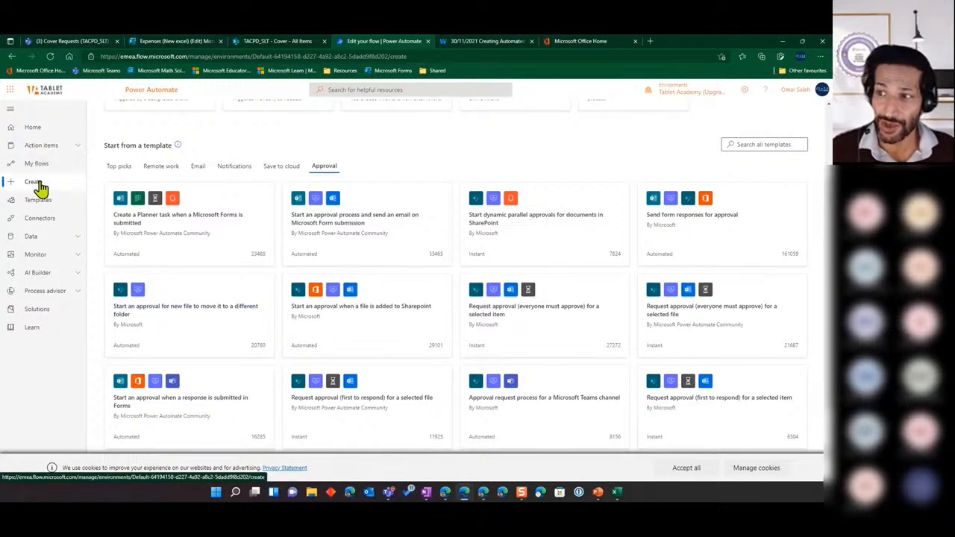
pyautogui.scroll(2, 146, 182)
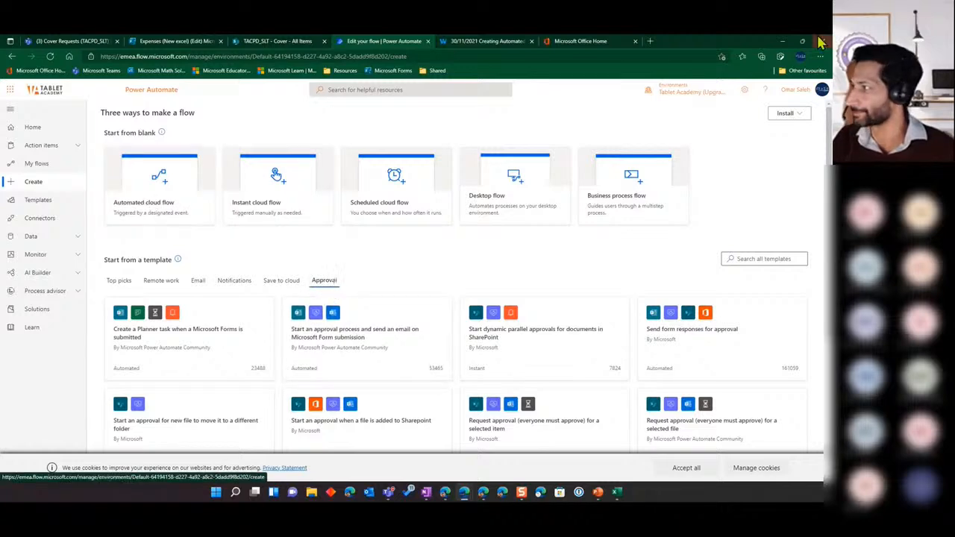
# Return to the PowerPoint slide show and advance to the Create Tasks in a Planner scenario.
pyautogui.click(782, 41)
pyautogui.click(465, 361)
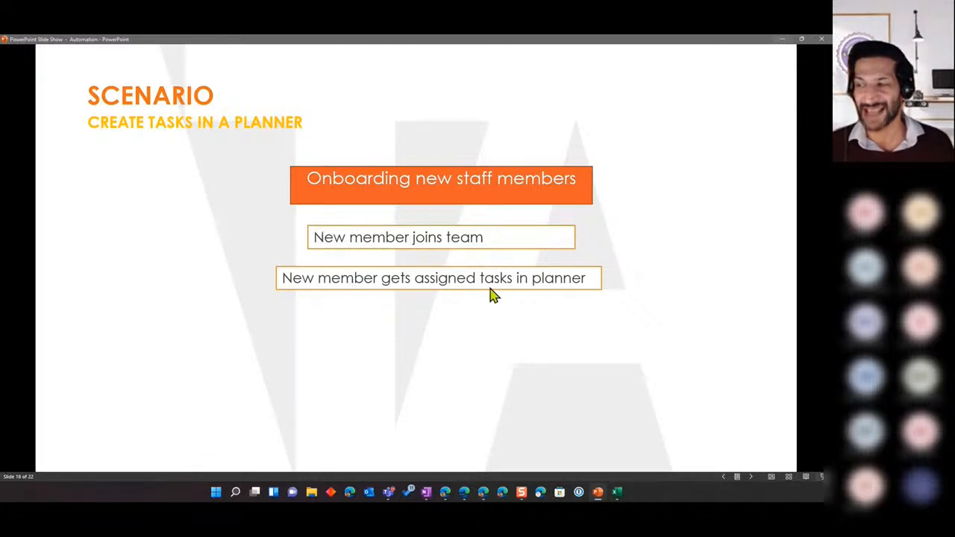
# Switch back to Power Automate in Edge and search all templates for "planner".
pyautogui.moveTo(464, 492)
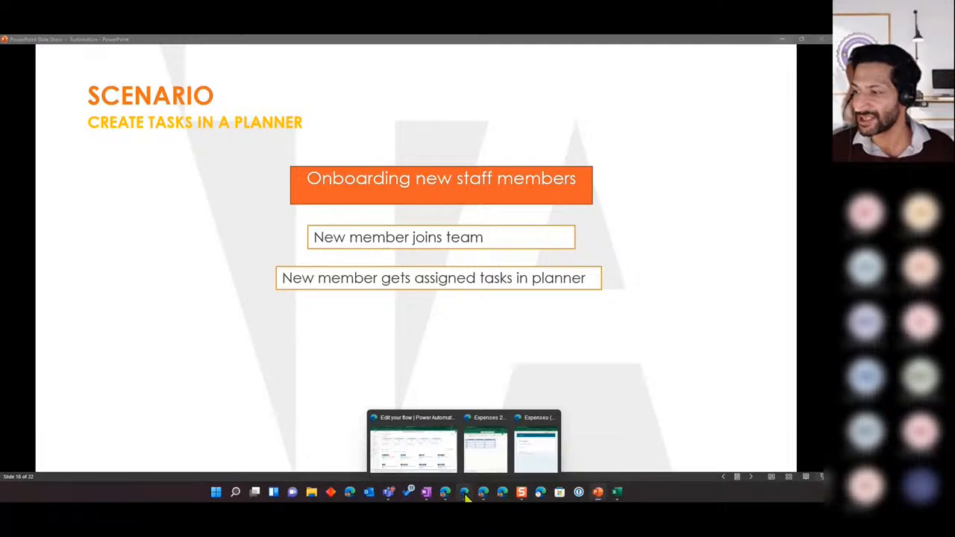
pyautogui.click(415, 466)
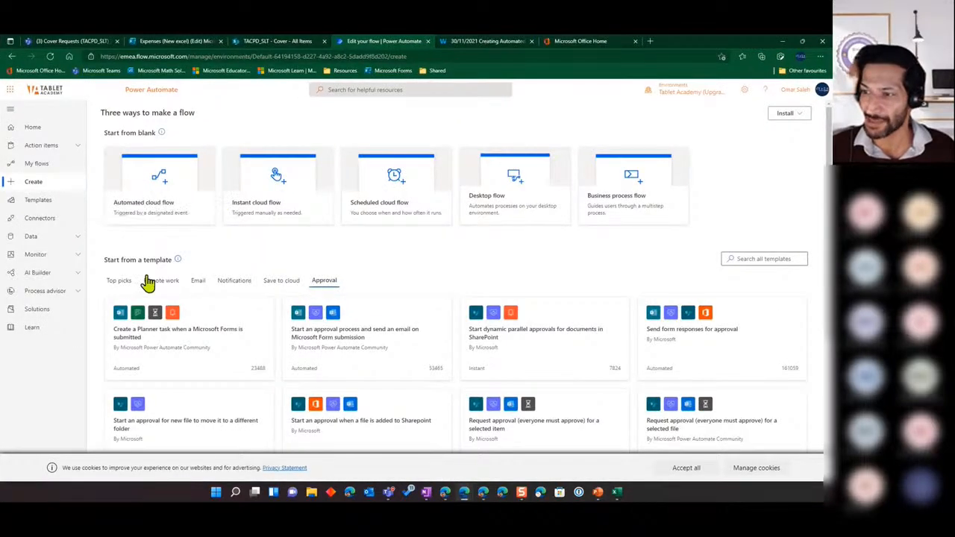
pyautogui.click(757, 260)
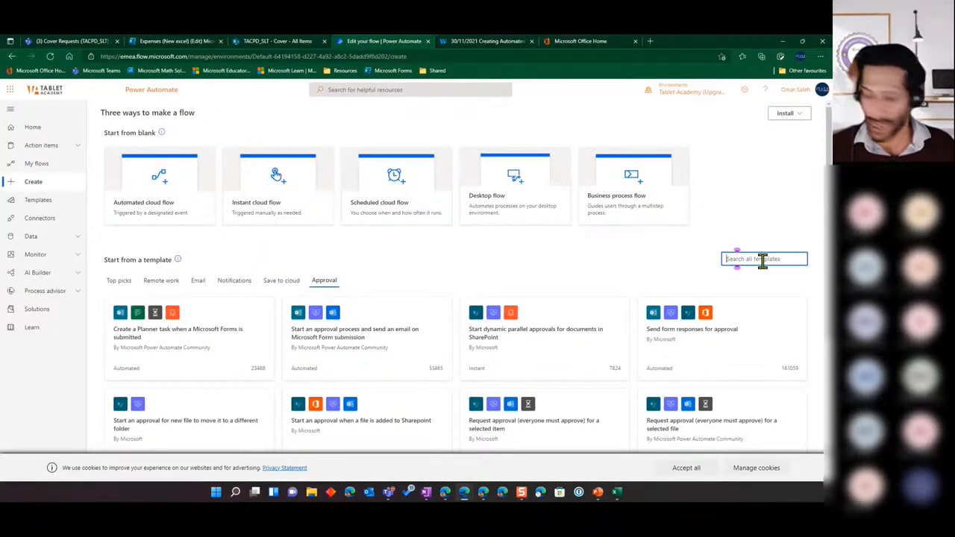
pyautogui.write('planner')
pyautogui.press('Return')
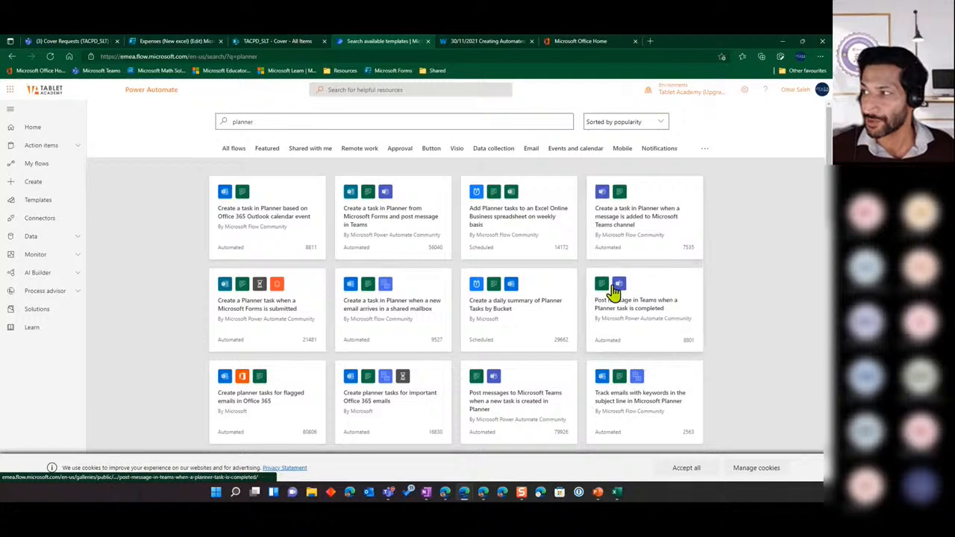
# Open the "Save Time and Automate Your Workflows" article from the Wakelet collection and look through its table of educator flows.
pyautogui.click(466, 43)
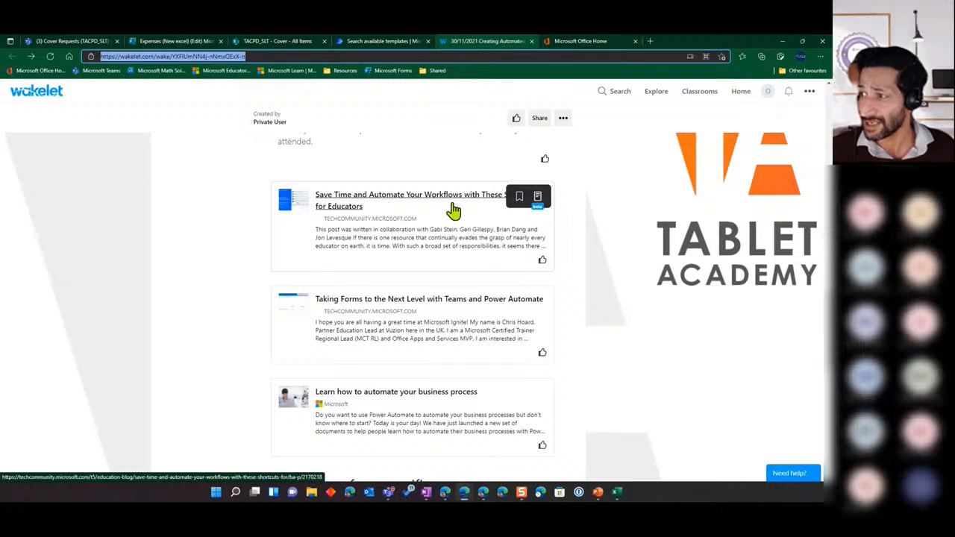
pyautogui.scroll(2, 364, 217)
pyautogui.click(375, 325)
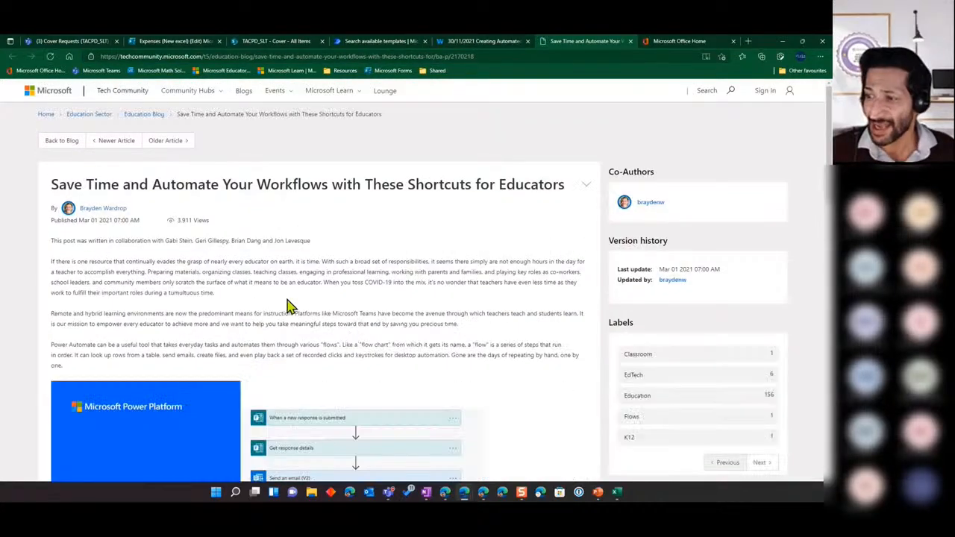
pyautogui.scroll(-5, 287, 301)
pyautogui.scroll(-2, 282, 296)
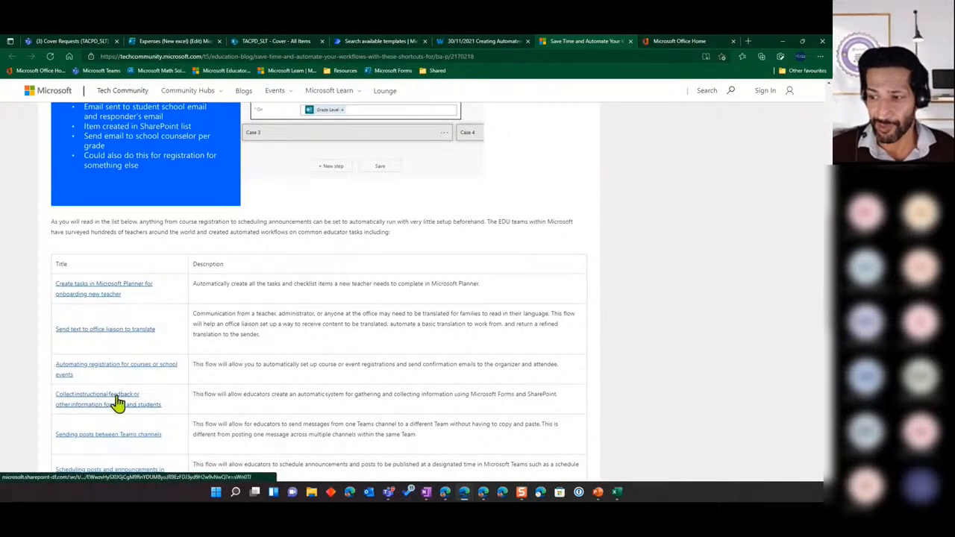
pyautogui.scroll(-1, 119, 404)
pyautogui.scroll(-1, 120, 404)
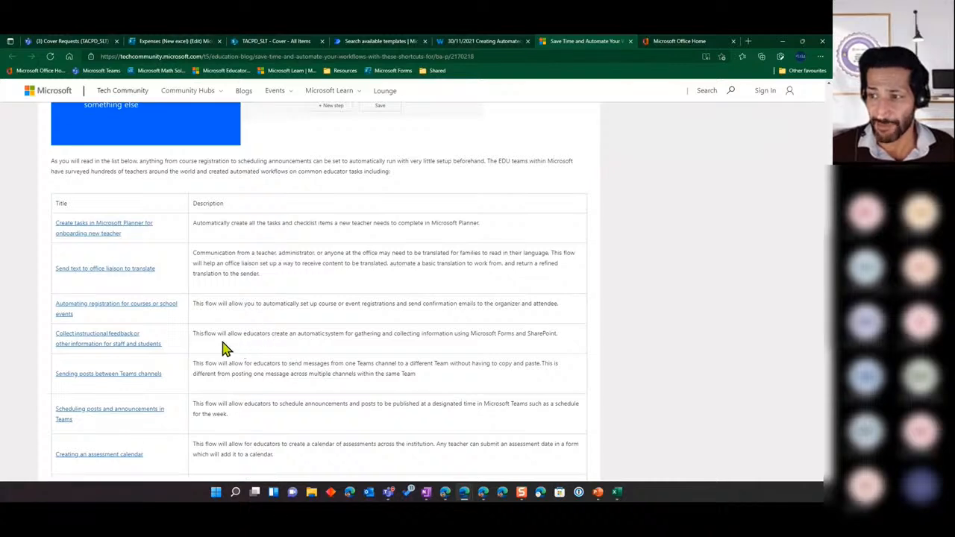
# Open the article's Planner onboarding flow for new teachers and examine its detailed instructions and zip attachment.
pyautogui.click(97, 231)
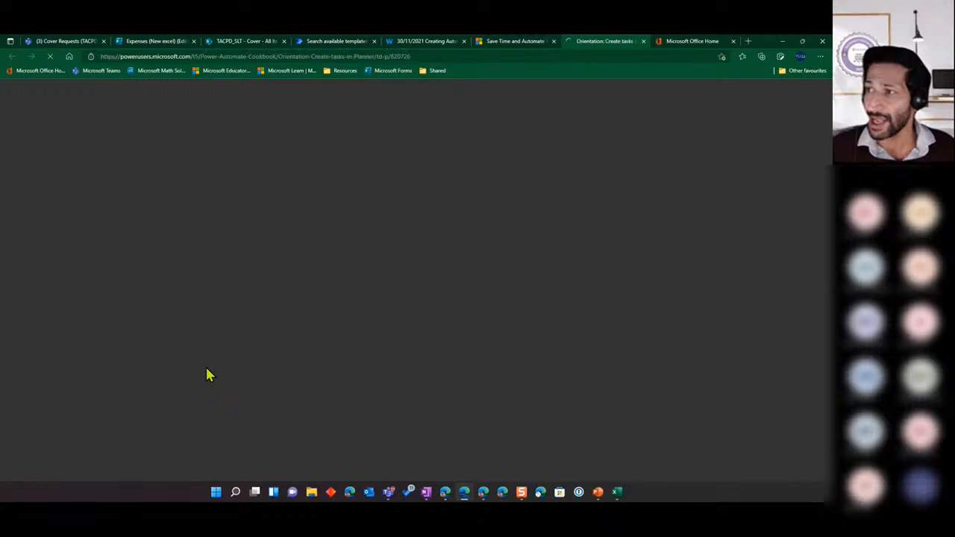
pyautogui.scroll(-3, 250, 338)
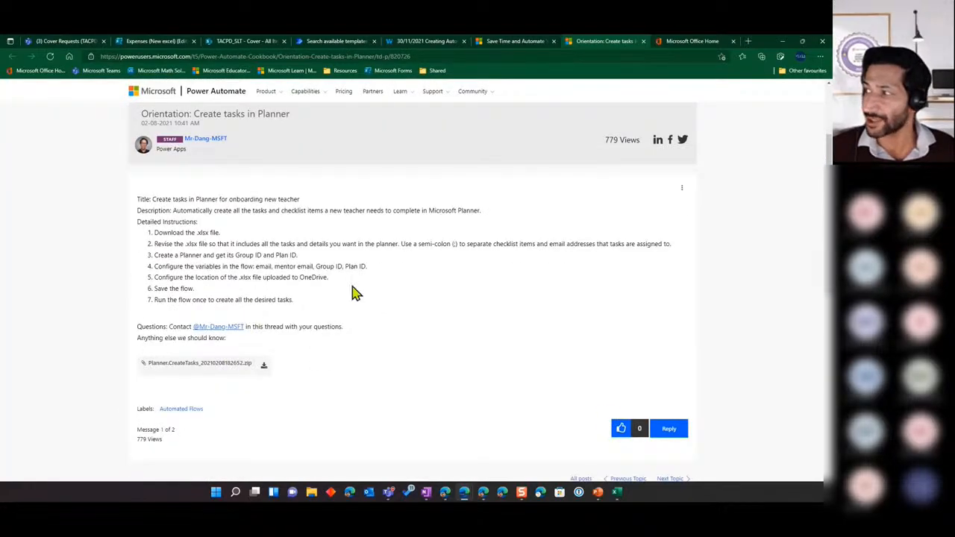
pyautogui.scroll(2, 224, 265)
pyautogui.scroll(2, 241, 299)
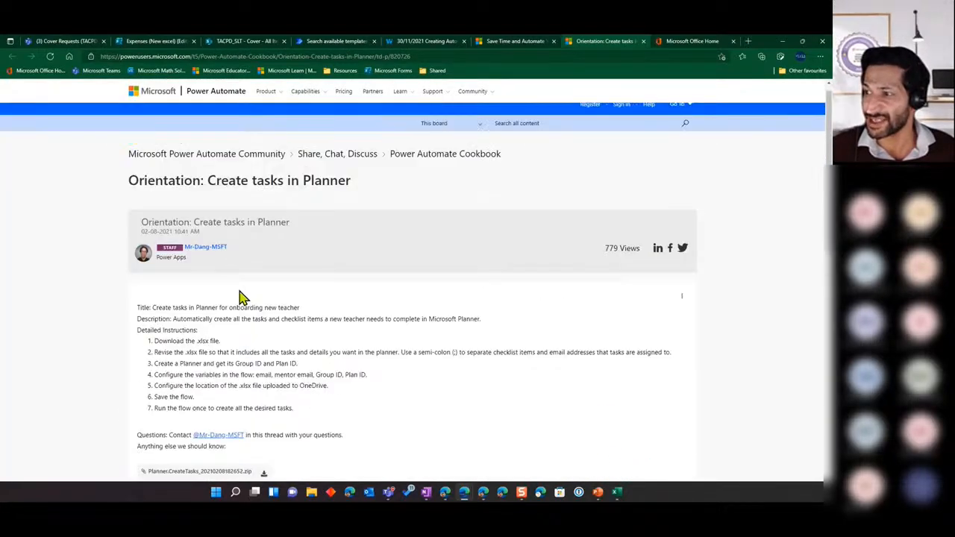
pyautogui.scroll(-3, 263, 326)
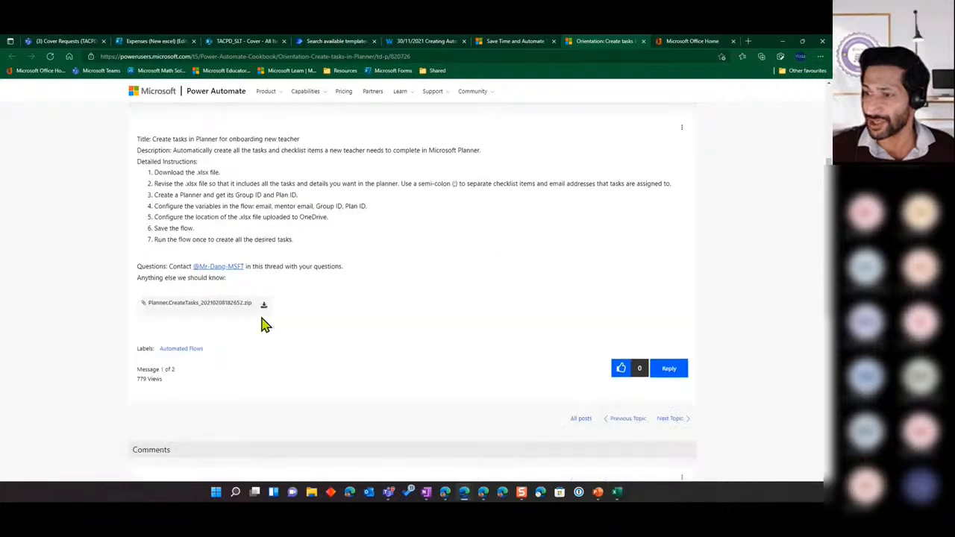
pyautogui.scroll(2, 262, 323)
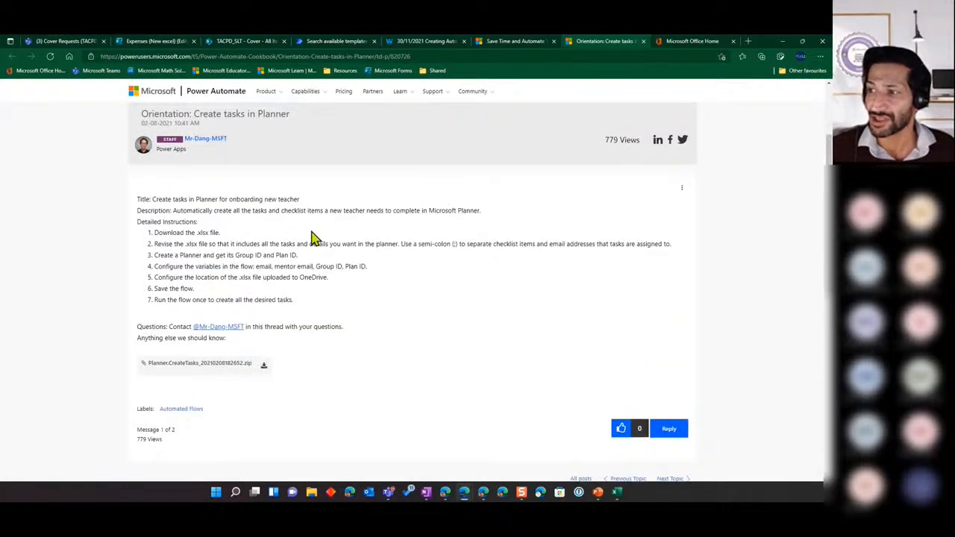
pyautogui.scroll(1, 315, 241)
pyautogui.scroll(1, 356, 266)
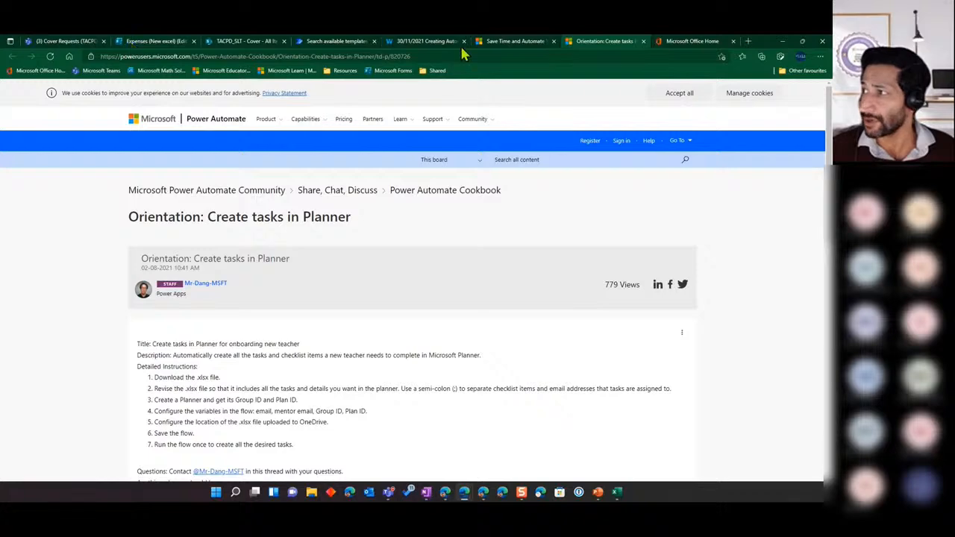
# Revisit the Wakelet follow-up material and the planner template results, and return to the PowerPoint slide show.
pyautogui.click(427, 43)
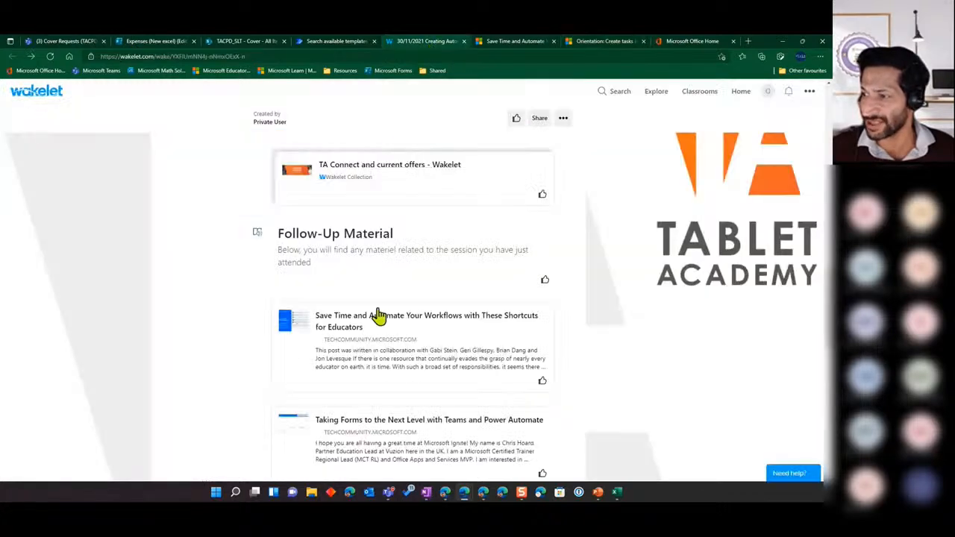
pyautogui.scroll(-2, 366, 363)
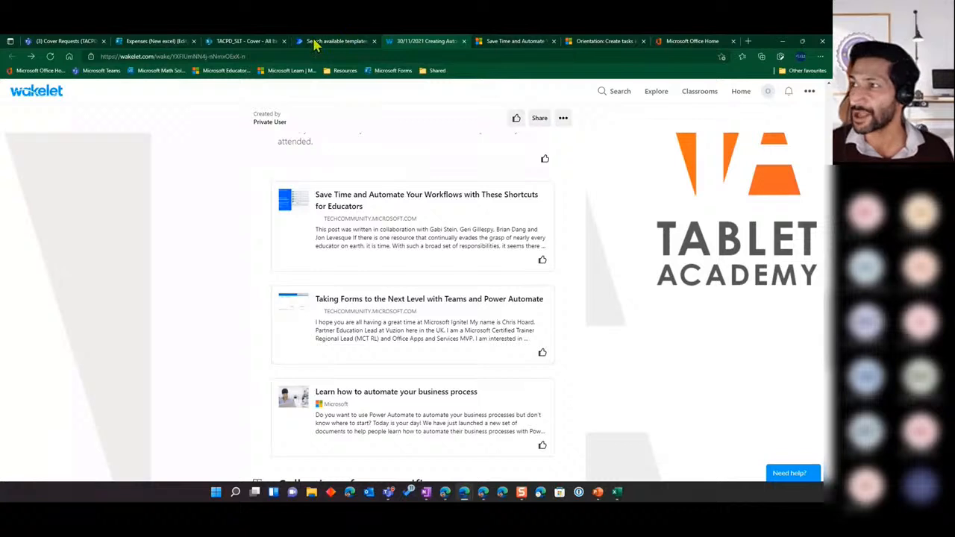
pyautogui.click(337, 42)
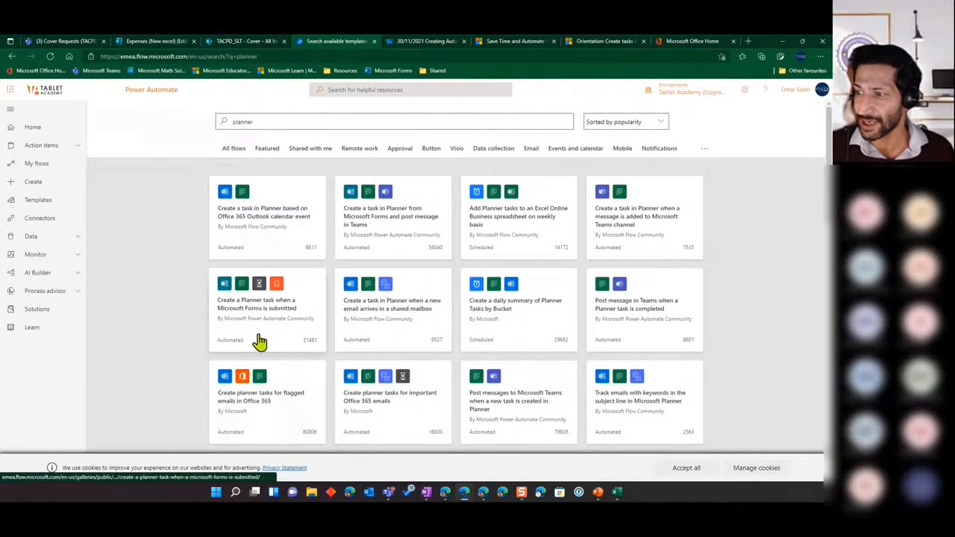
pyautogui.click(783, 42)
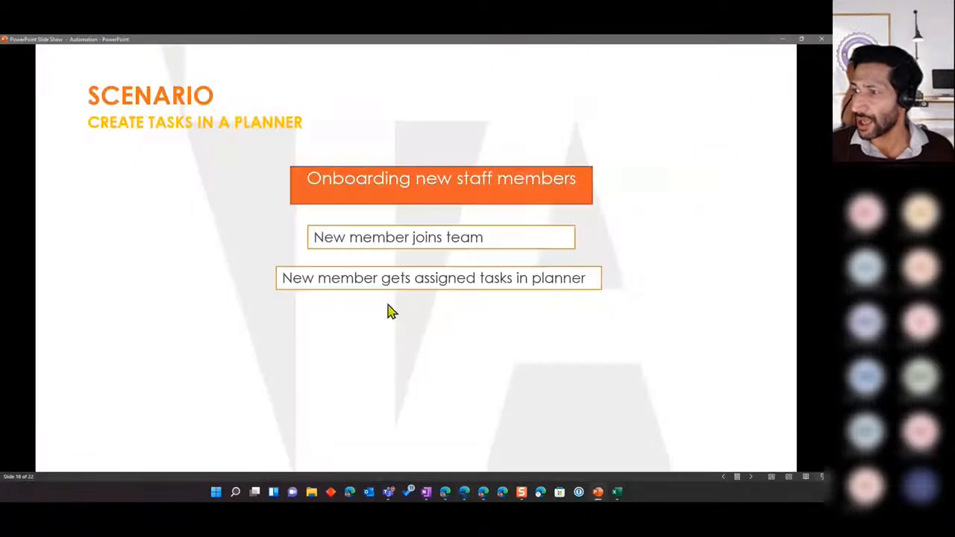
# Advance the slide show to the Sync Calendars scenario, and switch to Microsoft To Do to view the Planned tasks before returning to the slides.
pyautogui.click(374, 332)
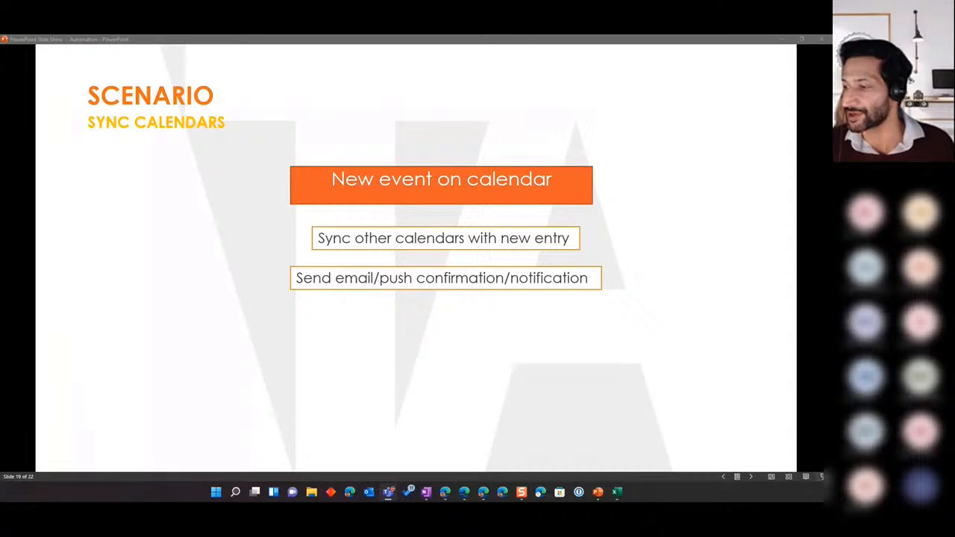
pyautogui.click(409, 492)
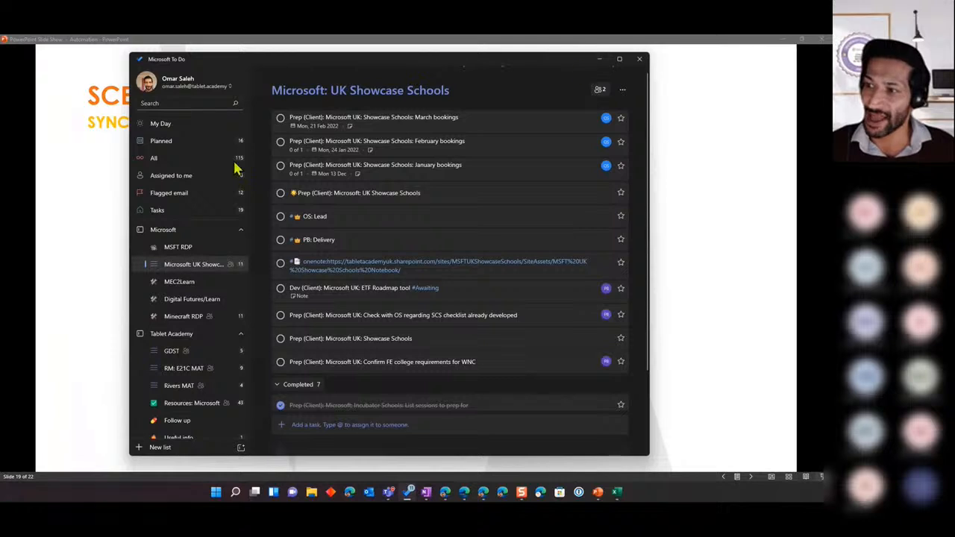
pyautogui.click(178, 143)
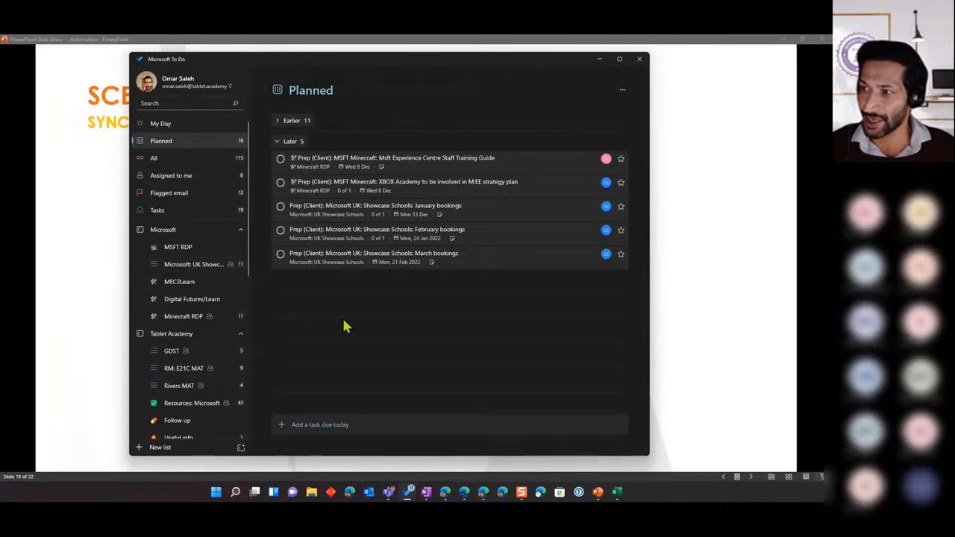
pyautogui.click(599, 59)
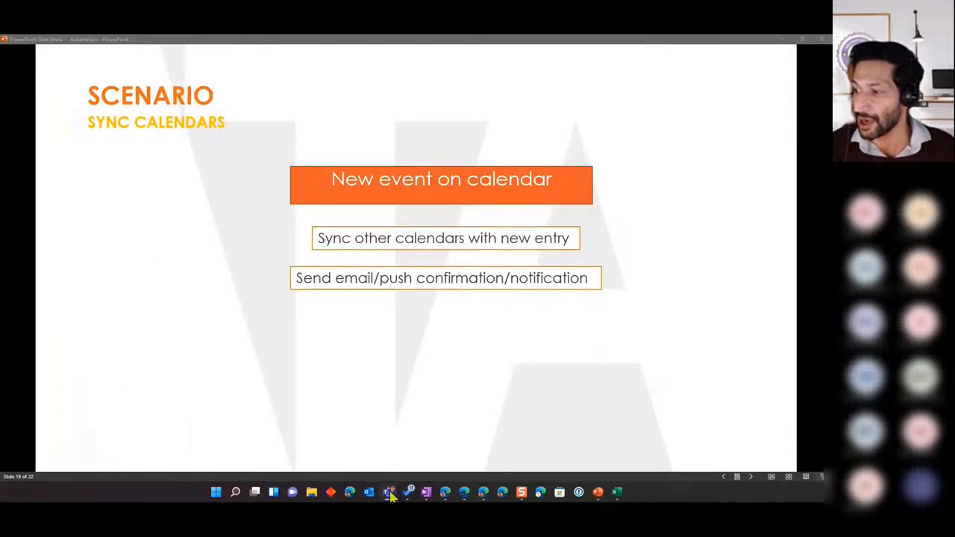
# Switch to Teams in Edge and look through Tasks by Planner and To Do, including the hidden teams' plans and the personal Tasks list.
pyautogui.moveTo(463, 494)
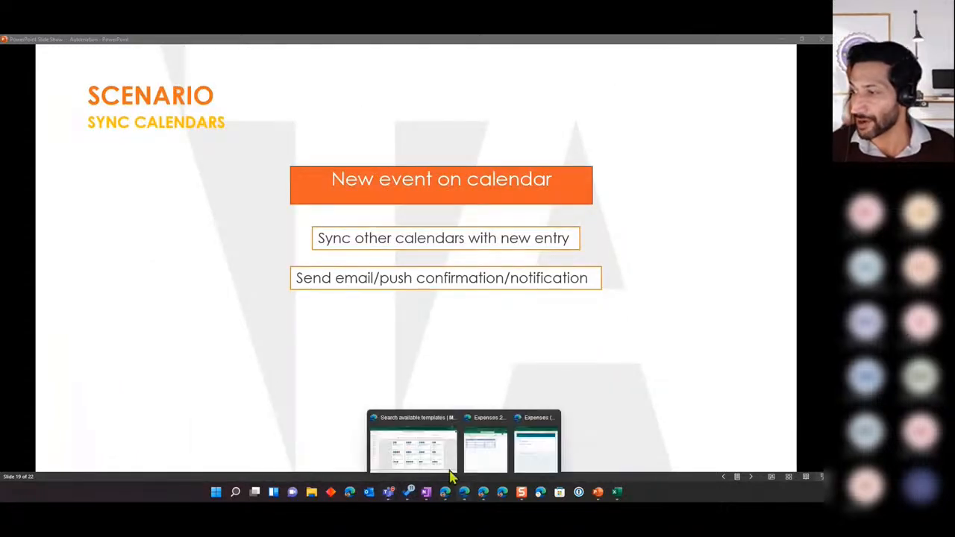
pyautogui.click(423, 458)
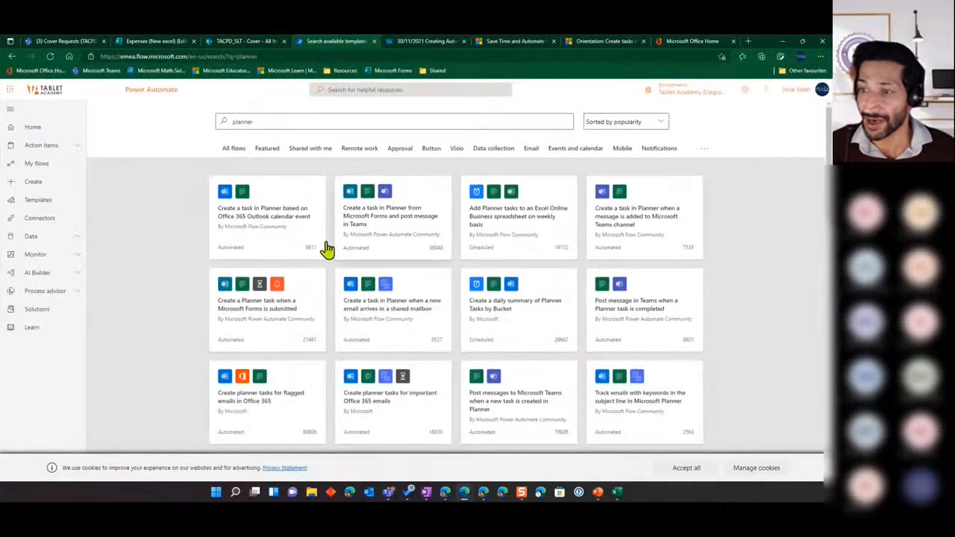
pyautogui.click(70, 41)
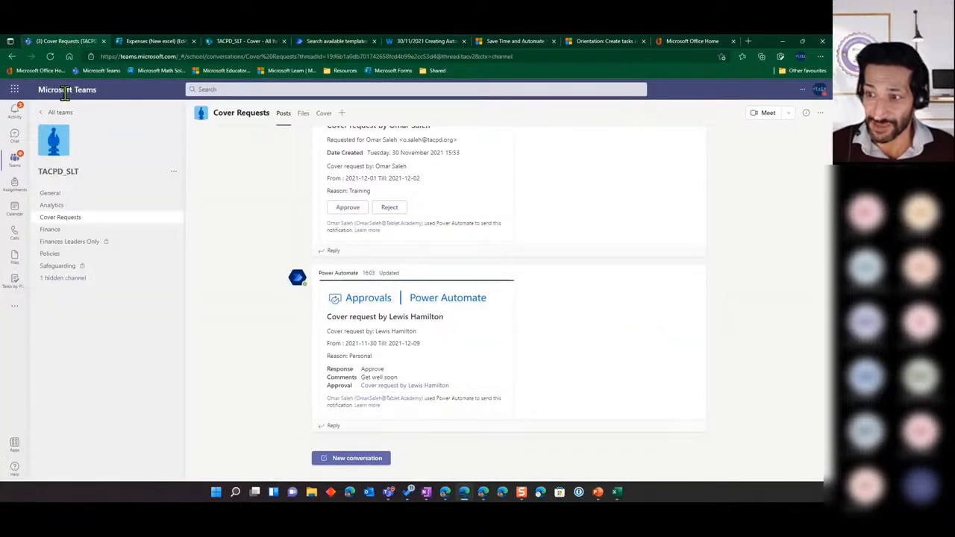
pyautogui.click(15, 284)
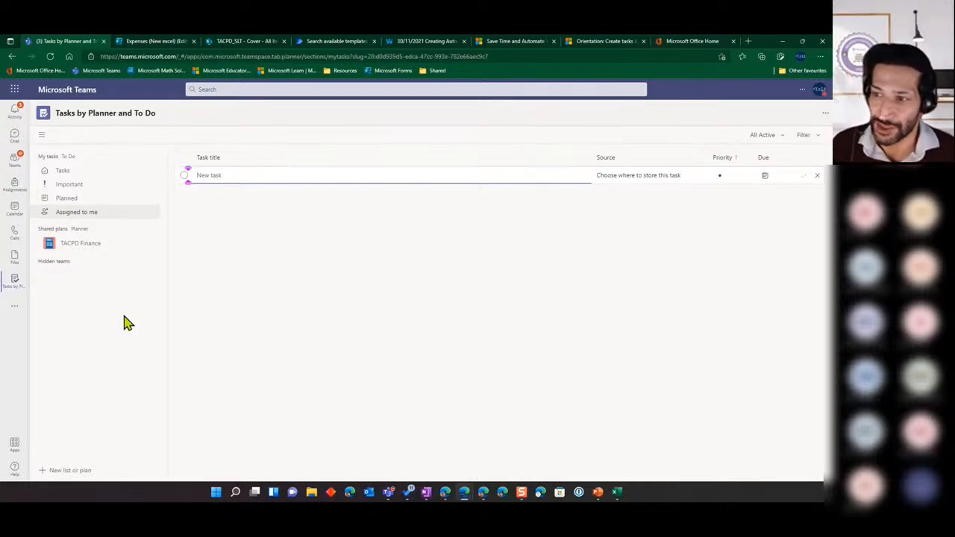
pyautogui.click(41, 263)
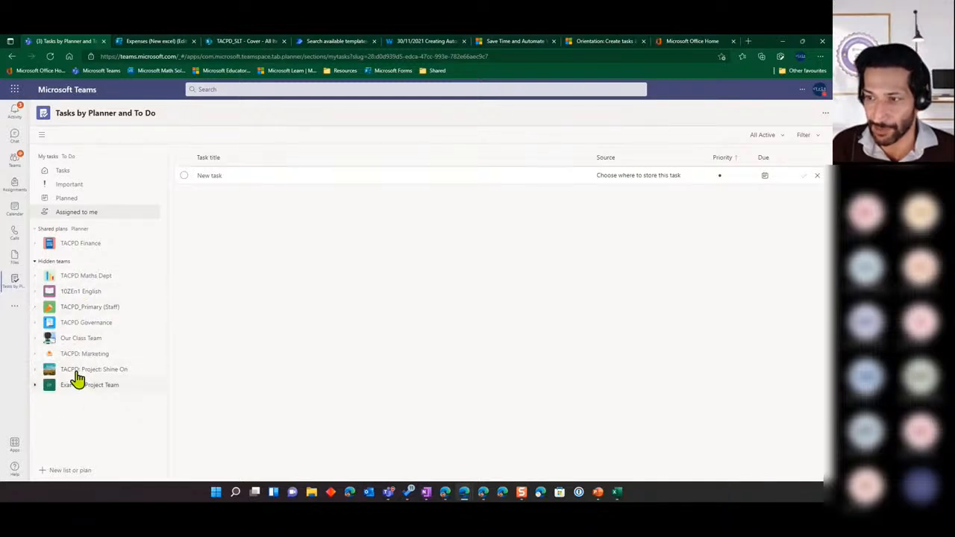
pyautogui.click(73, 176)
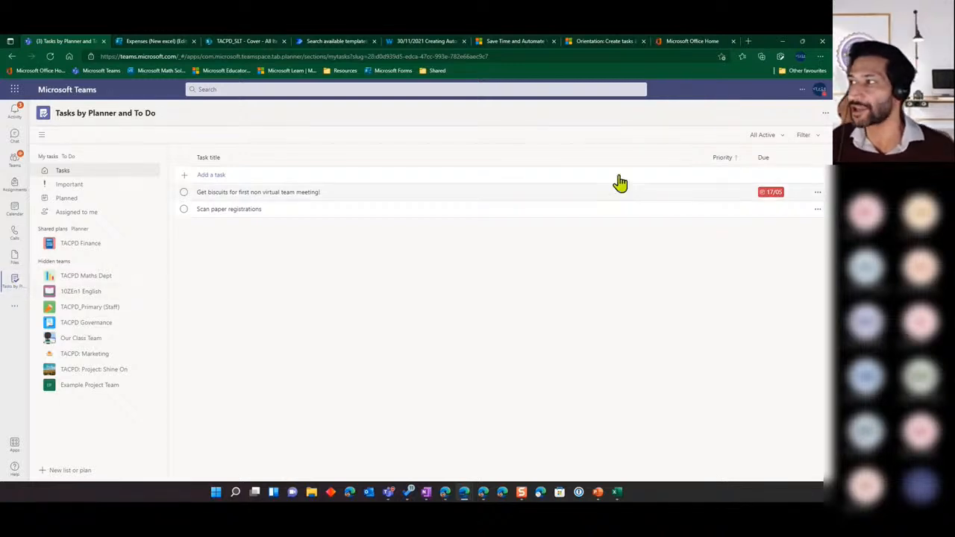
pyautogui.click(782, 43)
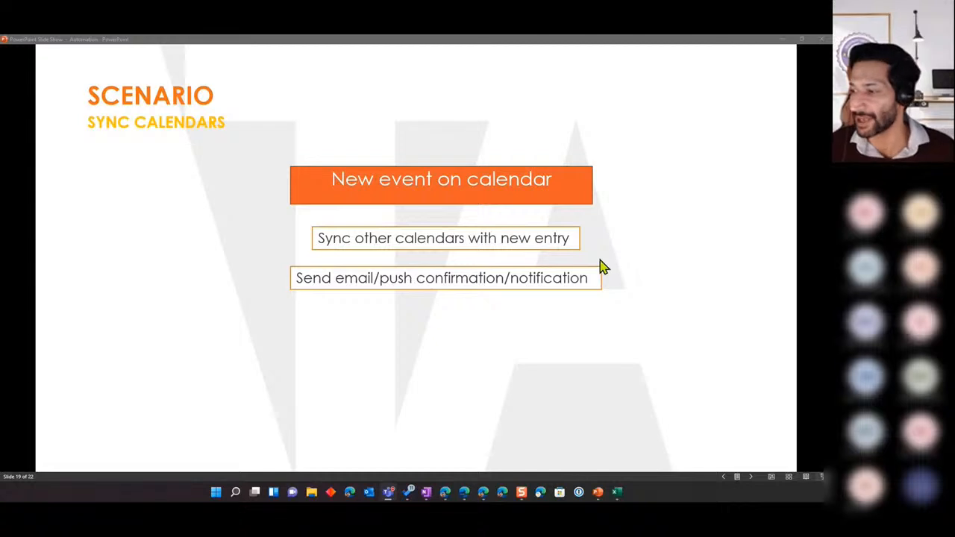
# Switch back to the Power Automate template results in Edge and filter them to the Events and calendar category.
pyautogui.moveTo(465, 489)
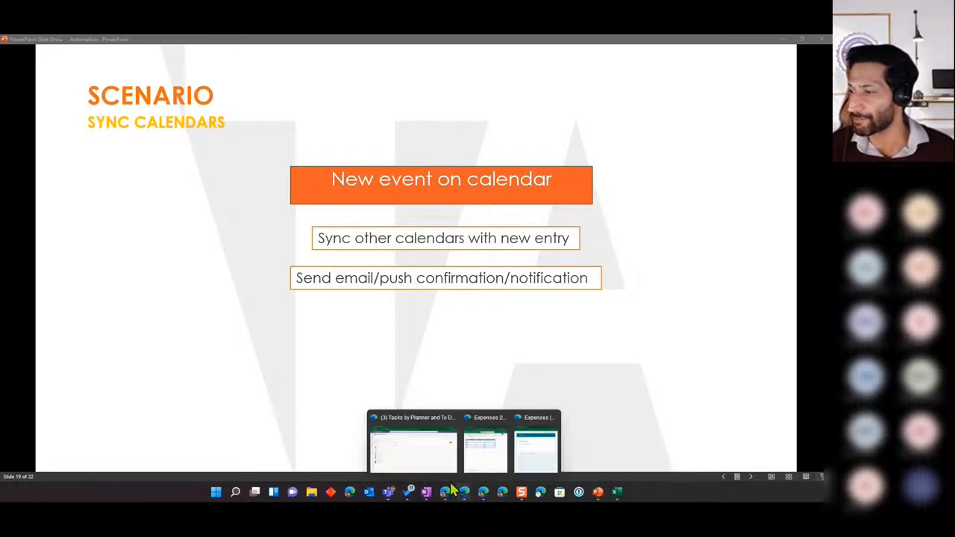
pyautogui.click(430, 451)
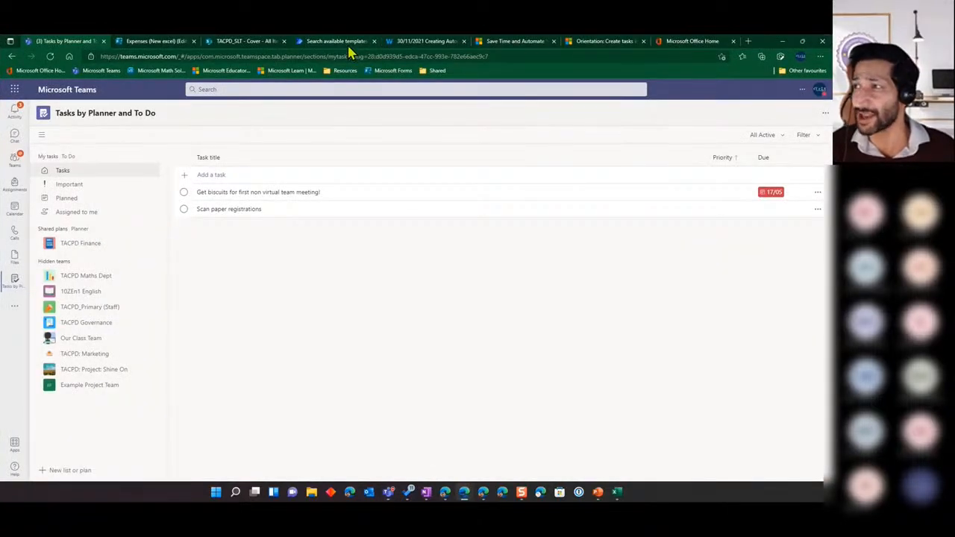
pyautogui.click(344, 43)
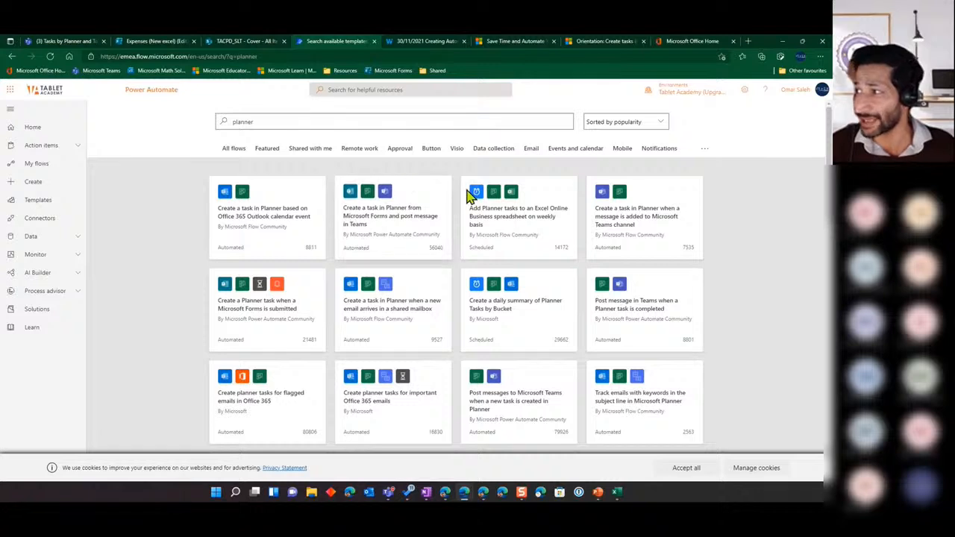
pyautogui.click(571, 153)
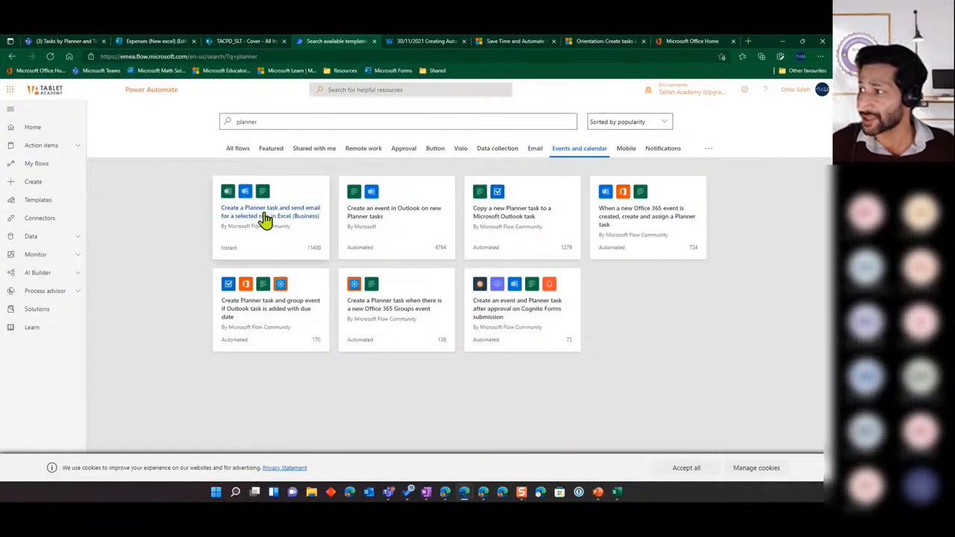
# Search the Events and calendar templates for "calendar", and return to the PowerPoint slide show at the Next Steps in Getting Automated slide.
pyautogui.moveTo(288, 122); pyautogui.dragTo(222, 128)
pyautogui.press('BackSpace')
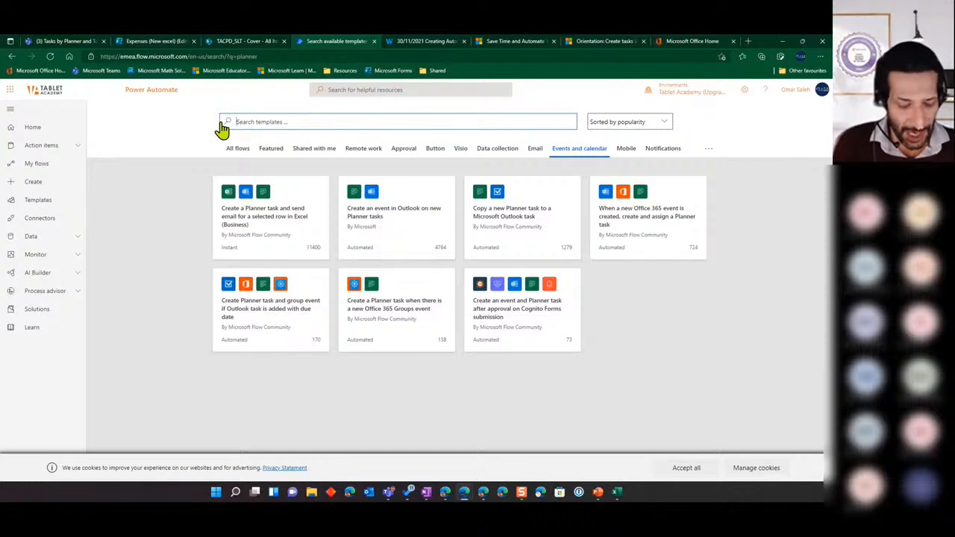
pyautogui.write('calendar')
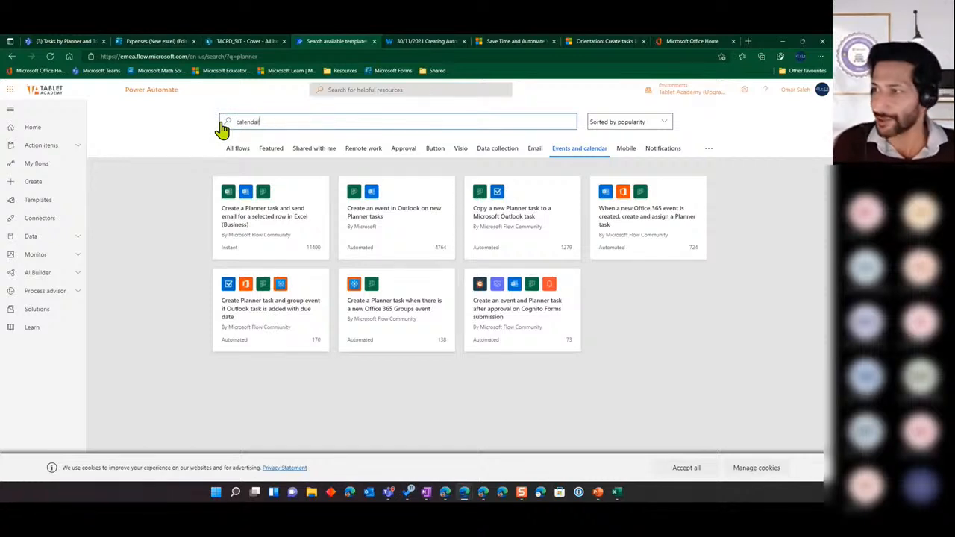
pyautogui.press('Return')
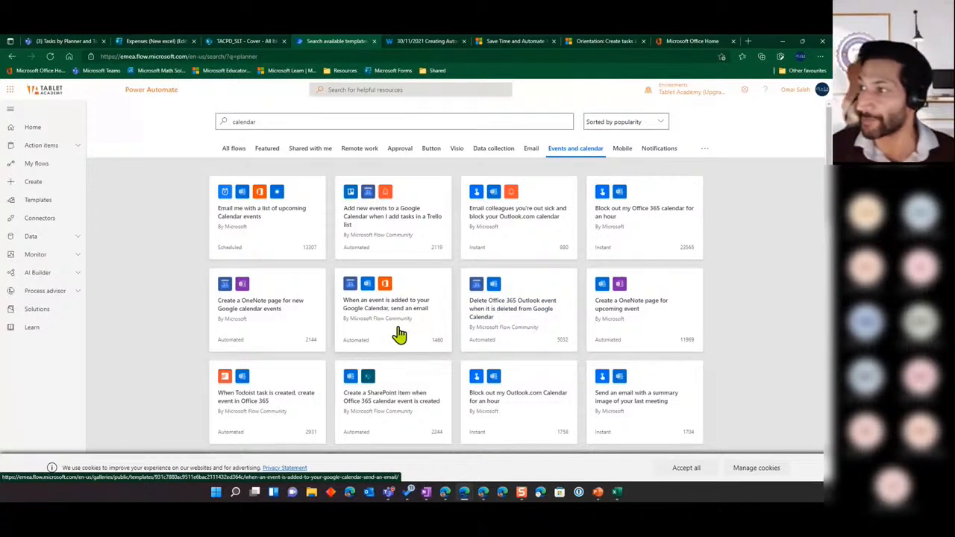
pyautogui.click(782, 42)
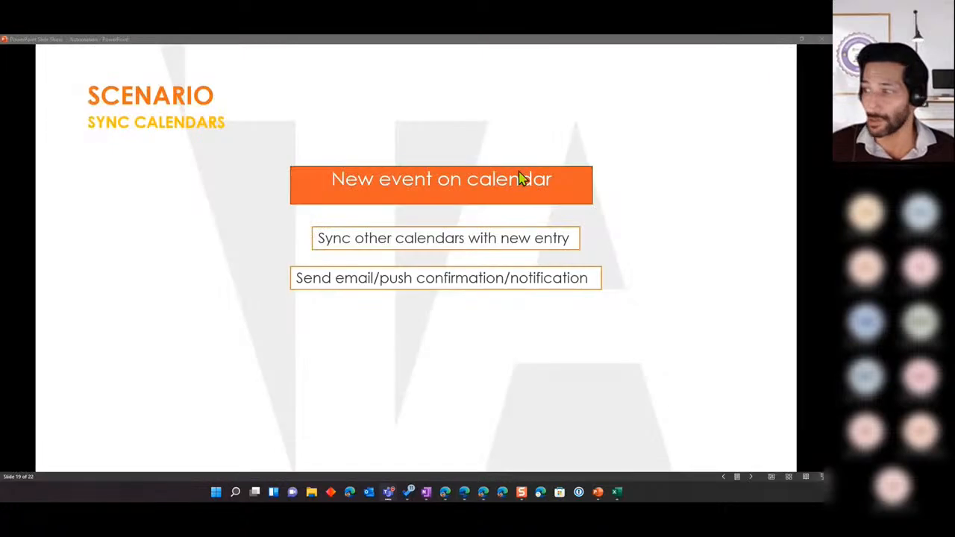
pyautogui.click(391, 345)
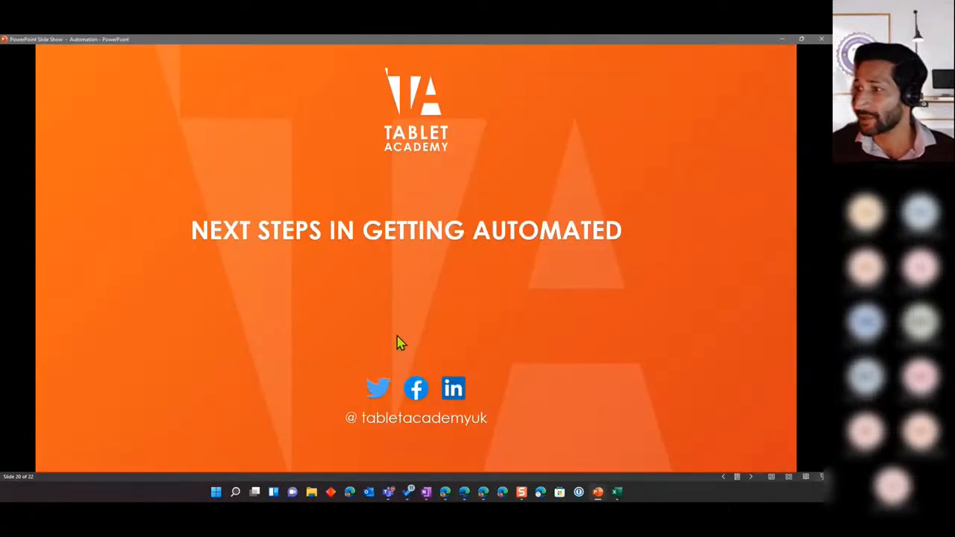